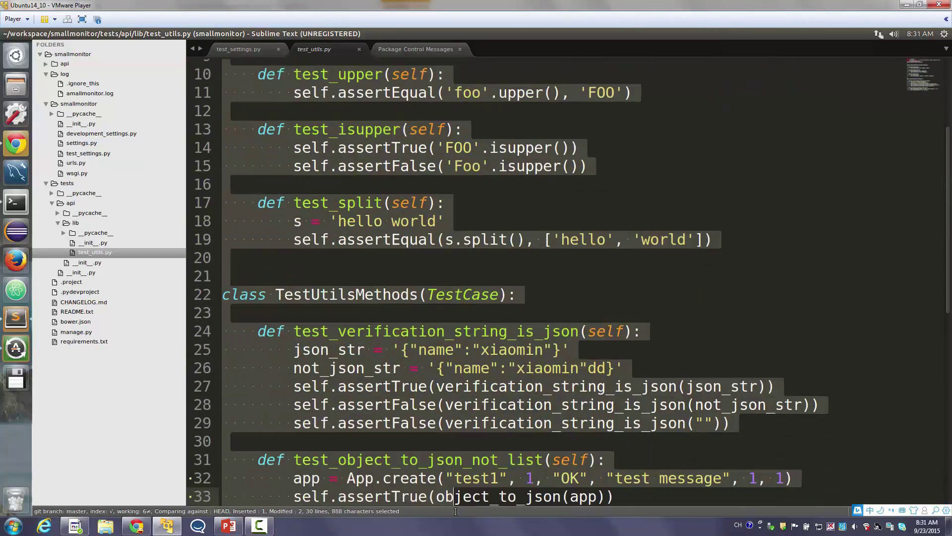
Review the test's App.create line and the '## next' heading in CHANGELOG.md
{"action": "triple_click", "coordinate": [463, 464]}
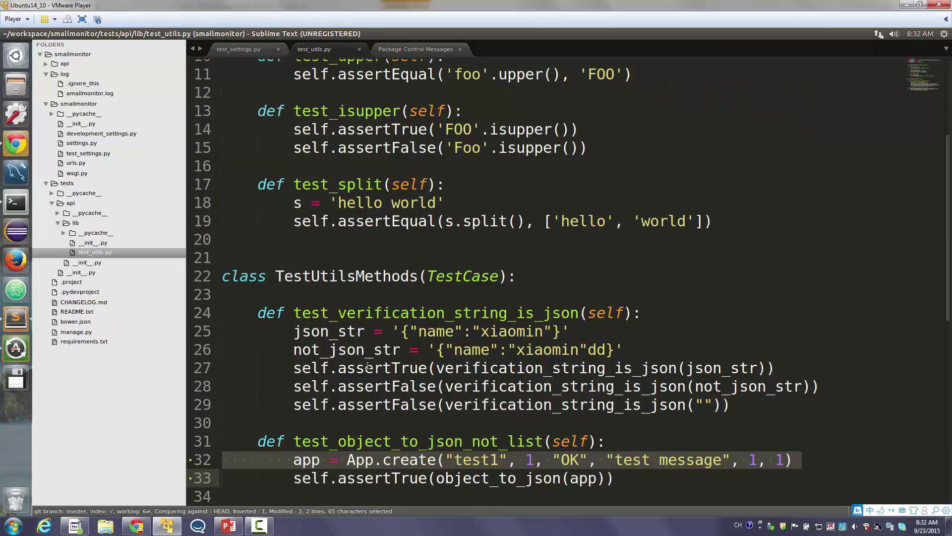
{"action": "scroll", "coordinate": [369, 366], "scroll_direction": "up", "scroll_amount": 3}
{"action": "scroll", "coordinate": [360, 368], "scroll_direction": "up", "scroll_amount": 2}
{"action": "left_click_drag", "start_coordinate": [358, 140], "coordinate": [382, 452]}
{"action": "scroll", "coordinate": [382, 452], "scroll_direction": "down", "scroll_amount": 3}
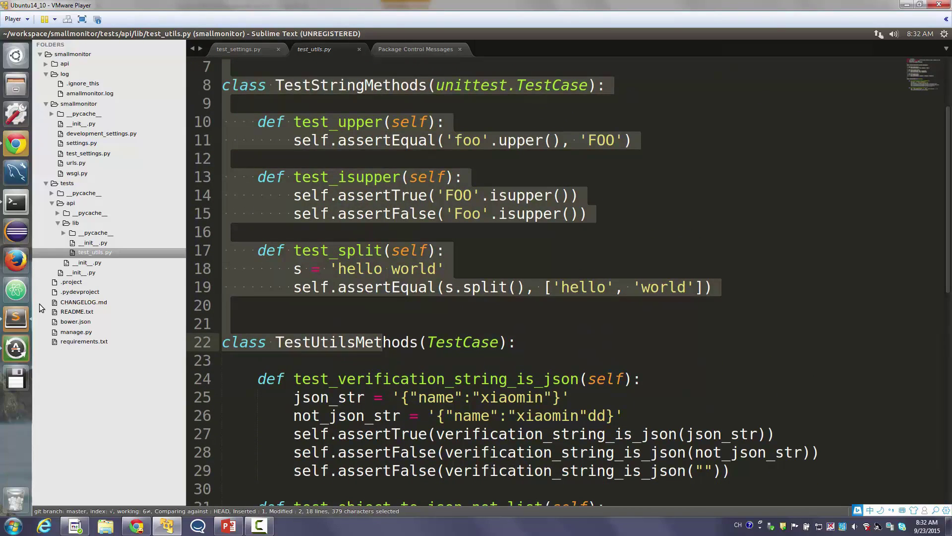
{"action": "left_click", "coordinate": [91, 304]}
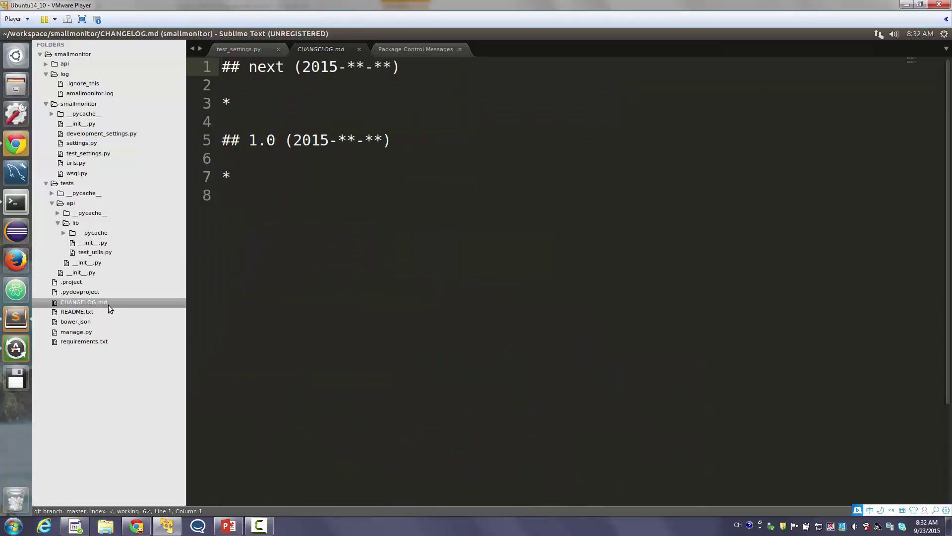
{"action": "left_click", "coordinate": [464, 304]}
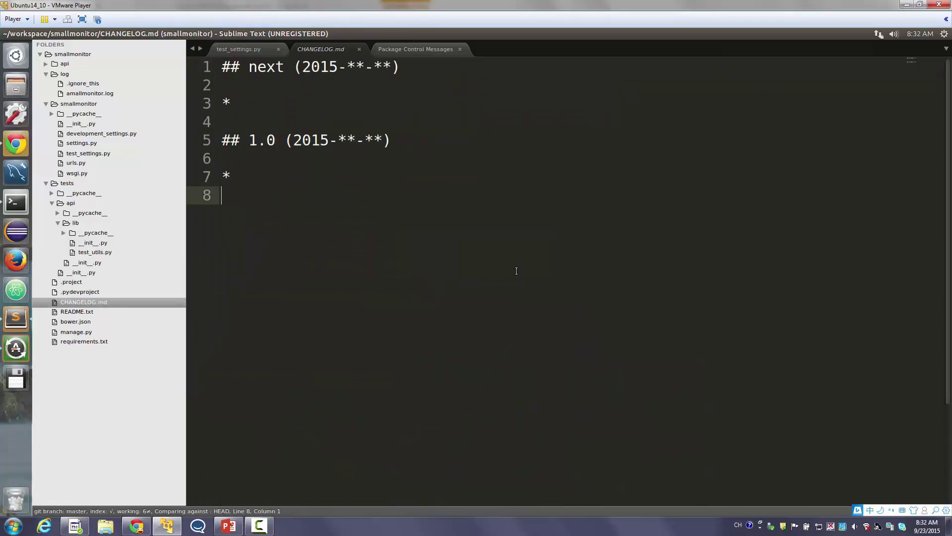
{"action": "triple_click", "coordinate": [250, 74]}
{"action": "left_click", "coordinate": [339, 100]}
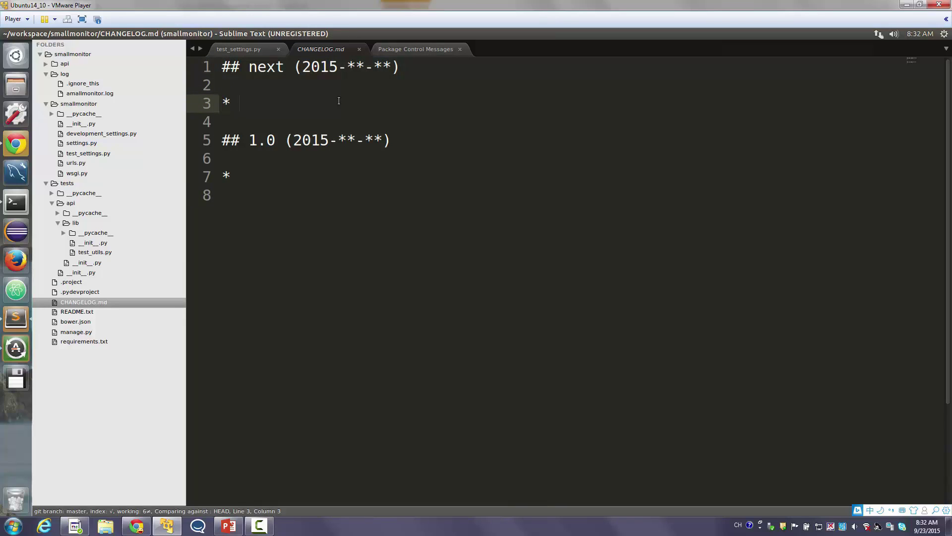
Read README.txt's manage.py test, development and production runserver lines
{"action": "left_click", "coordinate": [86, 313]}
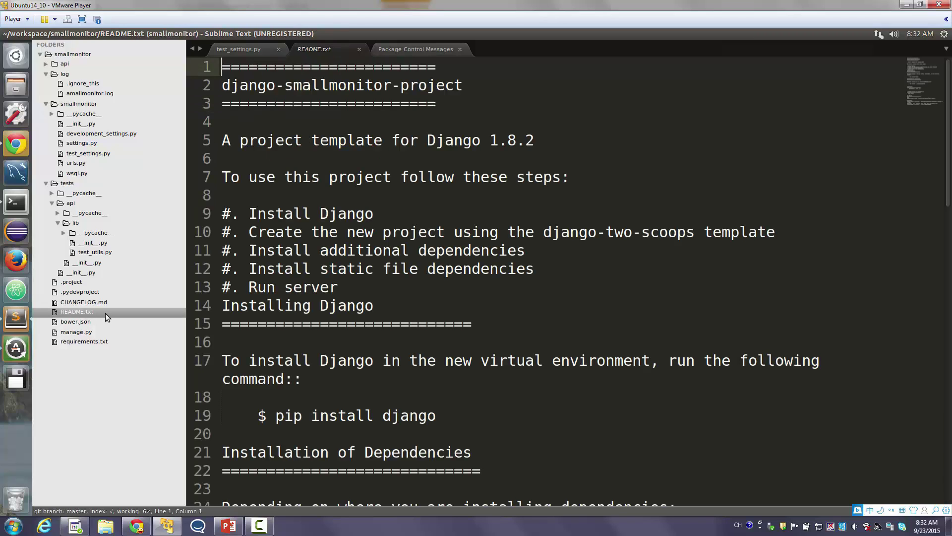
{"action": "scroll", "coordinate": [334, 262], "scroll_direction": "down", "scroll_amount": 8}
{"action": "scroll", "coordinate": [334, 261], "scroll_direction": "up", "scroll_amount": 8}
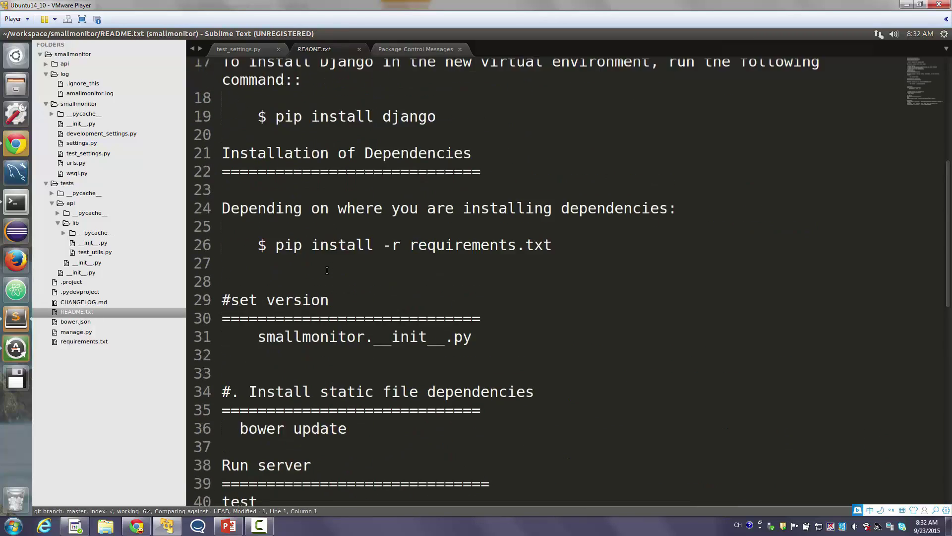
{"action": "left_click_drag", "start_coordinate": [386, 158], "coordinate": [386, 341]}
{"action": "left_click_drag", "start_coordinate": [386, 394], "coordinate": [387, 394]}
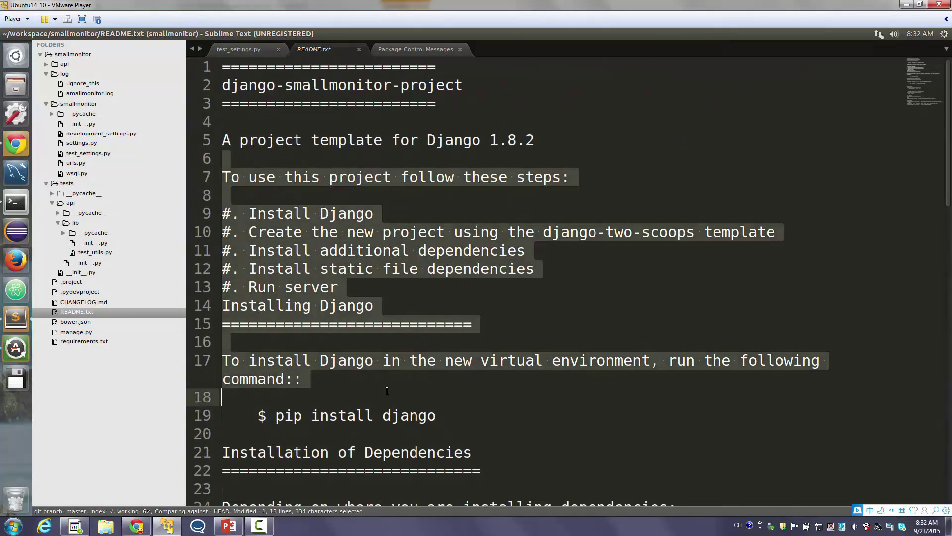
{"action": "scroll", "coordinate": [438, 287], "scroll_direction": "down", "scroll_amount": 11}
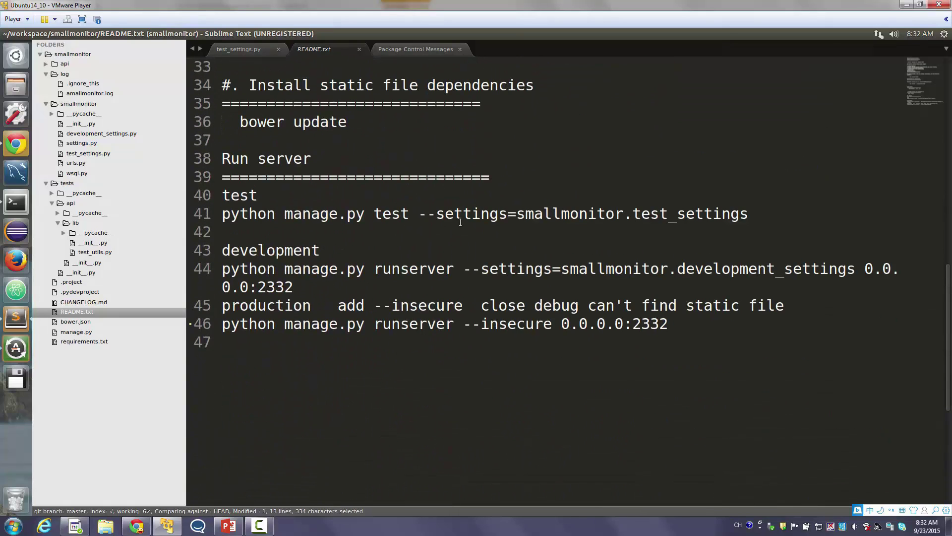
{"action": "triple_click", "coordinate": [460, 221]}
{"action": "triple_click", "coordinate": [419, 256]}
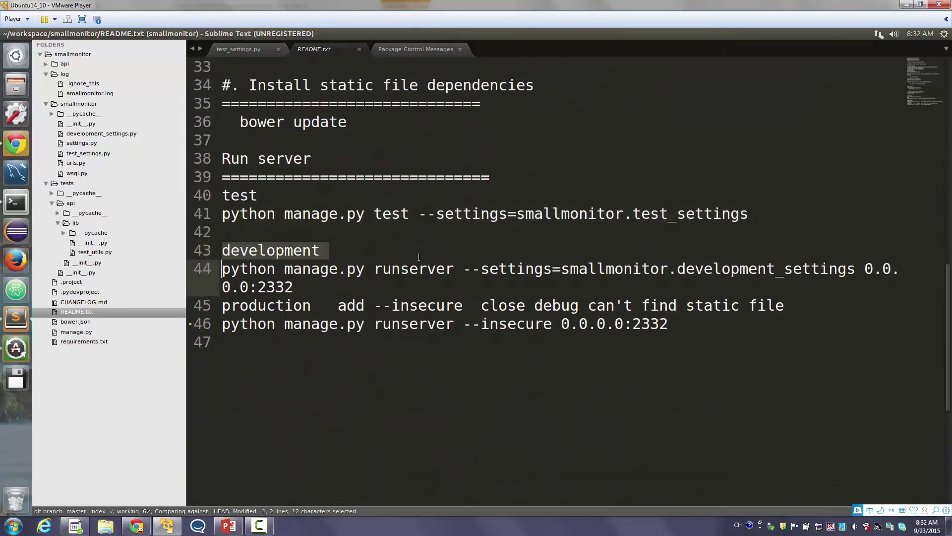
{"action": "triple_click", "coordinate": [407, 306]}
{"action": "left_click_drag", "start_coordinate": [406, 306], "coordinate": [404, 325]}
{"action": "left_click", "coordinate": [404, 334]}
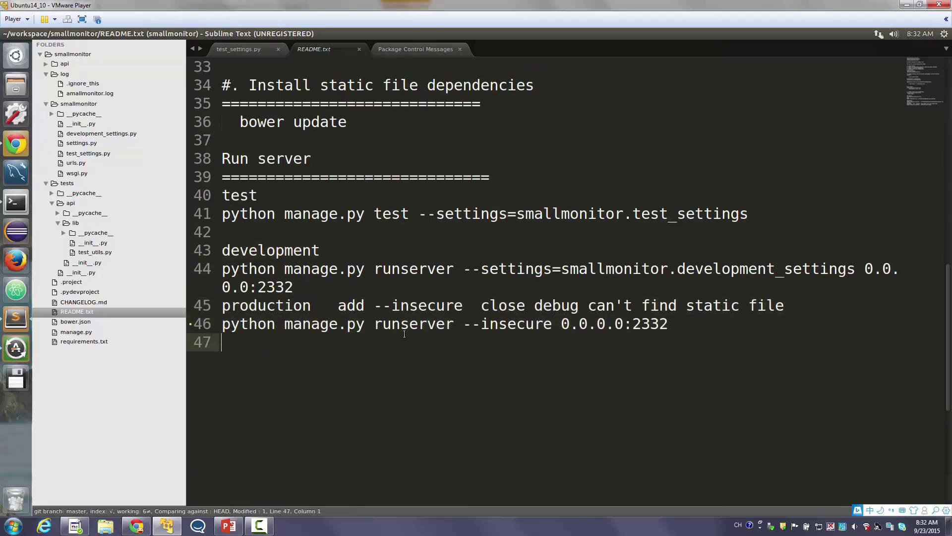
Check bower.json, then view manage.py and requirements.txt's nose, django==1.8.2 and django-ipware entries
{"action": "left_click", "coordinate": [128, 322]}
{"action": "triple_click", "coordinate": [363, 302]}
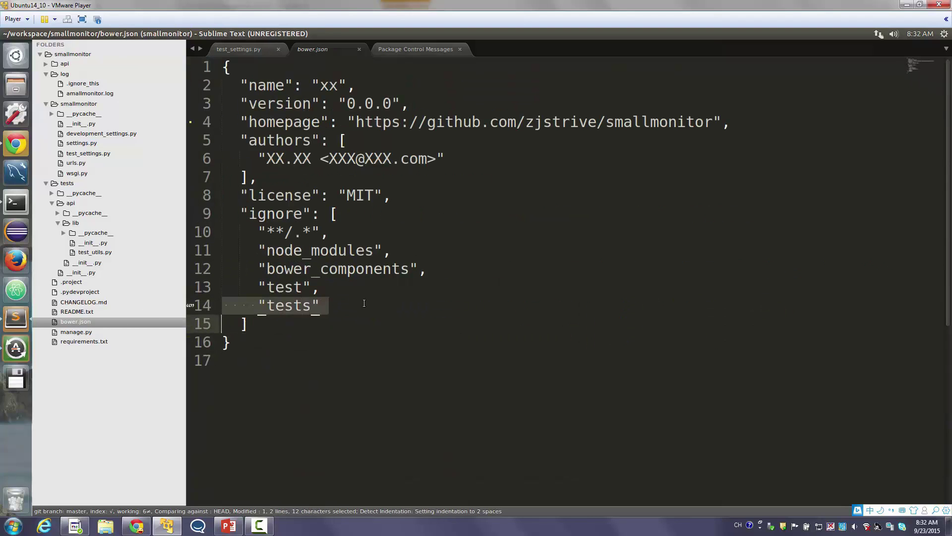
{"action": "left_click_drag", "start_coordinate": [222, 67], "coordinate": [214, 345]}
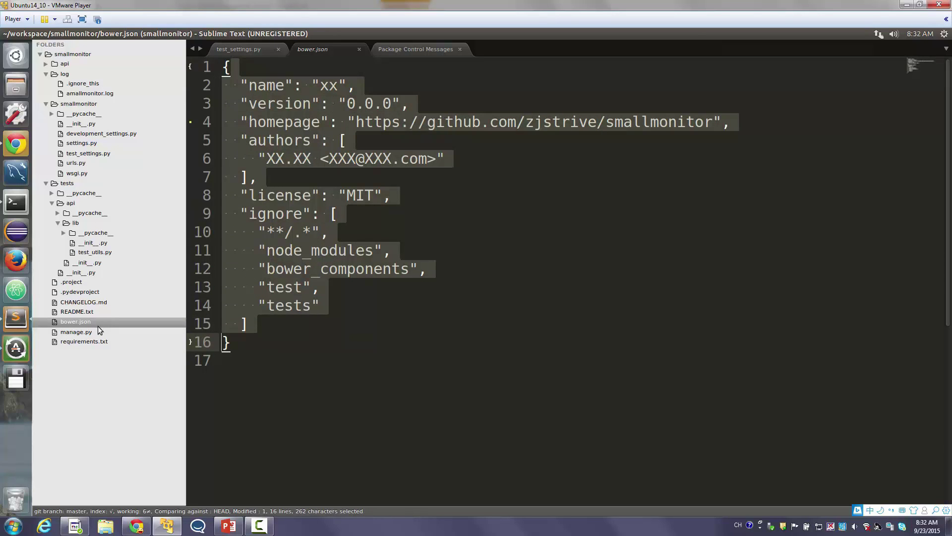
{"action": "left_click", "coordinate": [82, 330]}
{"action": "left_click", "coordinate": [81, 341]}
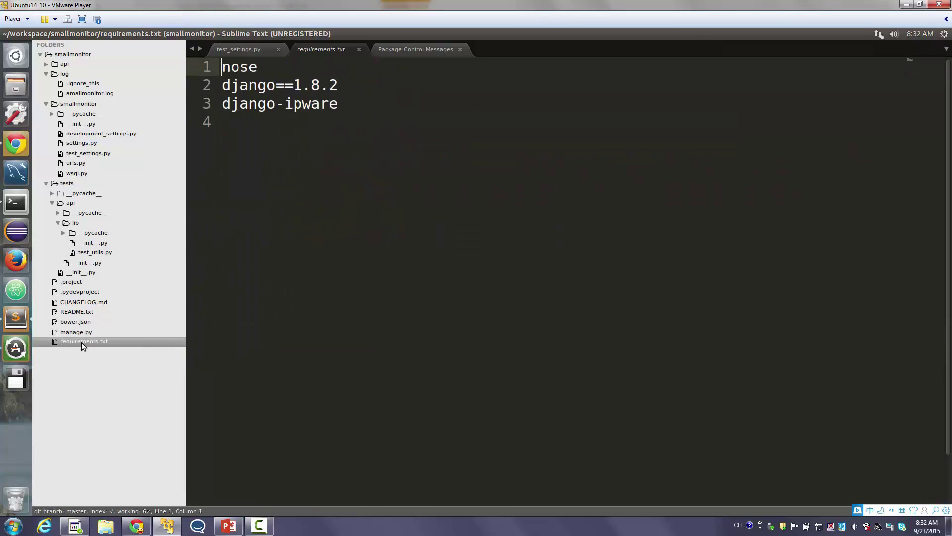
{"action": "left_click_drag", "start_coordinate": [442, 315], "coordinate": [214, 49]}
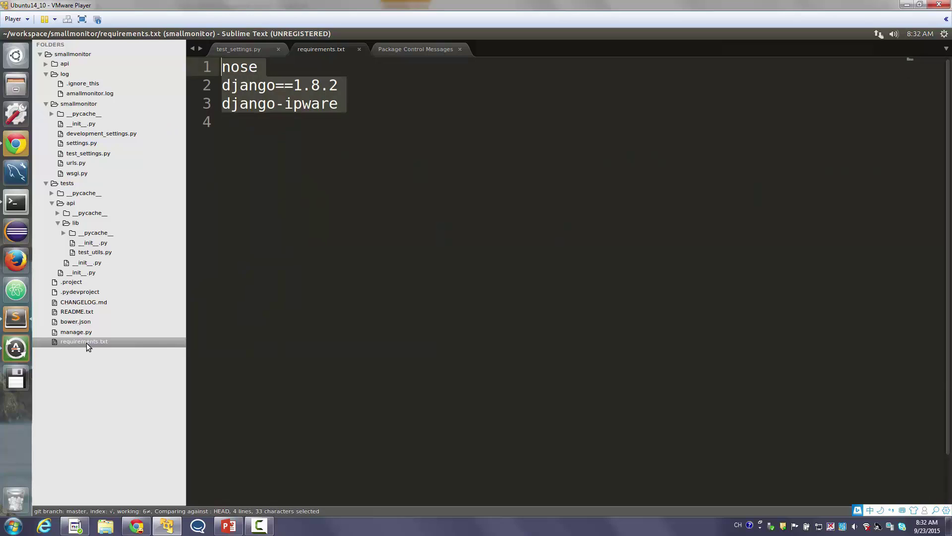
{"action": "left_click", "coordinate": [428, 320]}
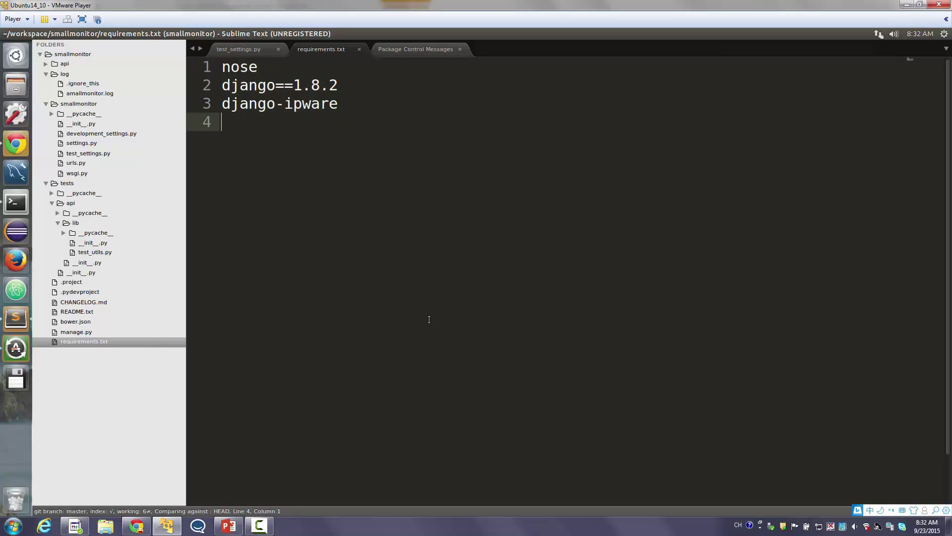
In Chrome's Jenkins, start a new item named master_smallmonitor_build
{"action": "left_click", "coordinate": [20, 139]}
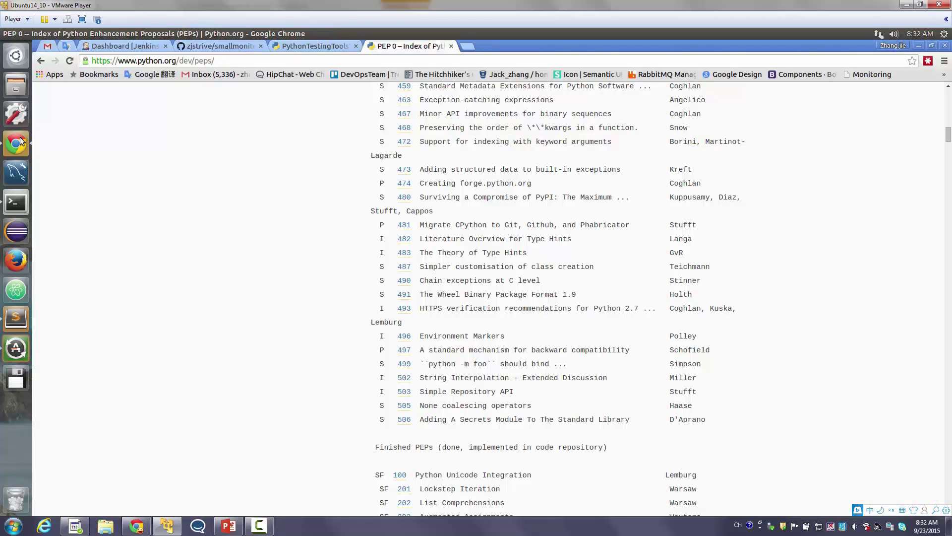
{"action": "left_click", "coordinate": [104, 46]}
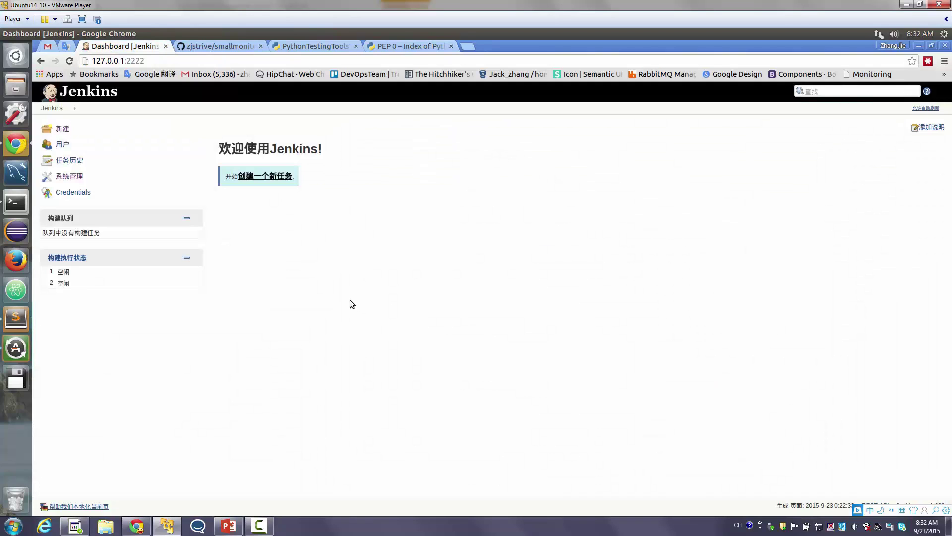
{"action": "left_click", "coordinate": [279, 176]}
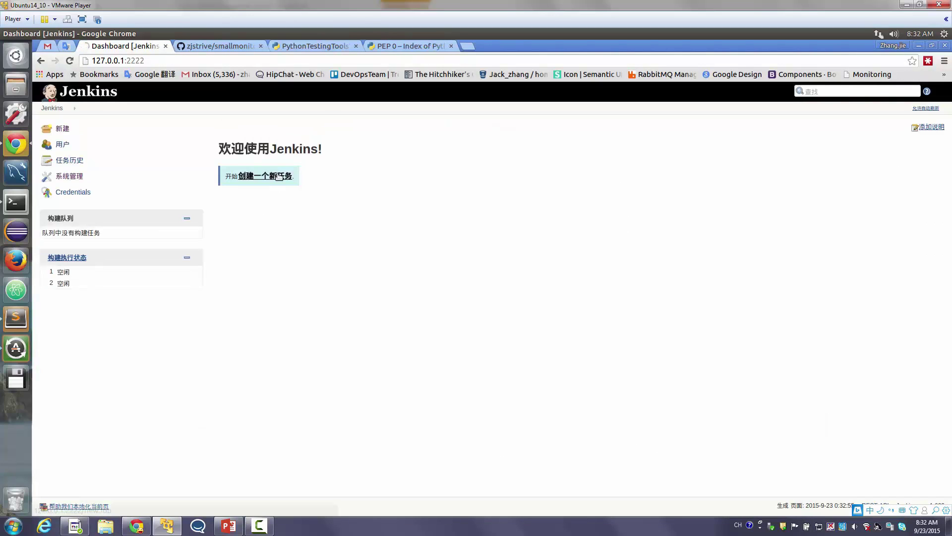
{"action": "type", "text": "smallmonitor"}
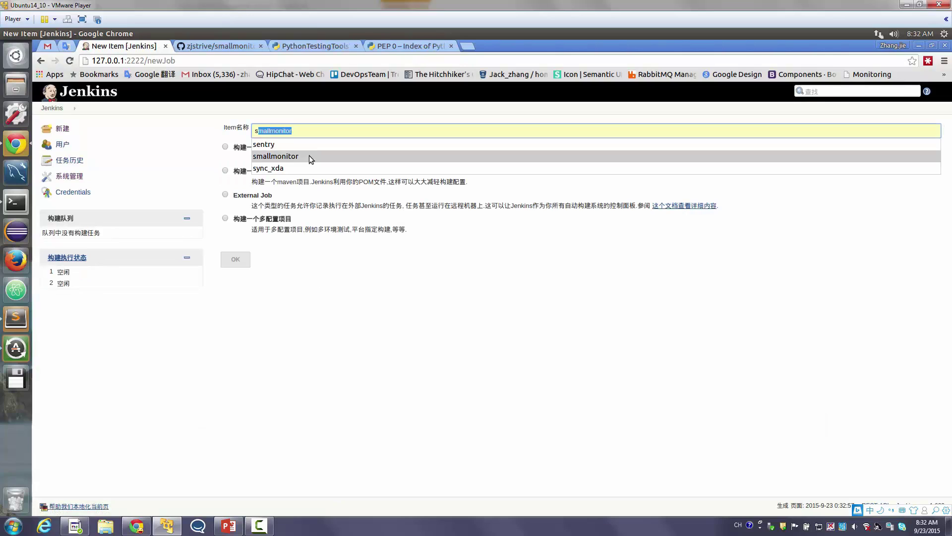
{"action": "left_click", "coordinate": [308, 156]}
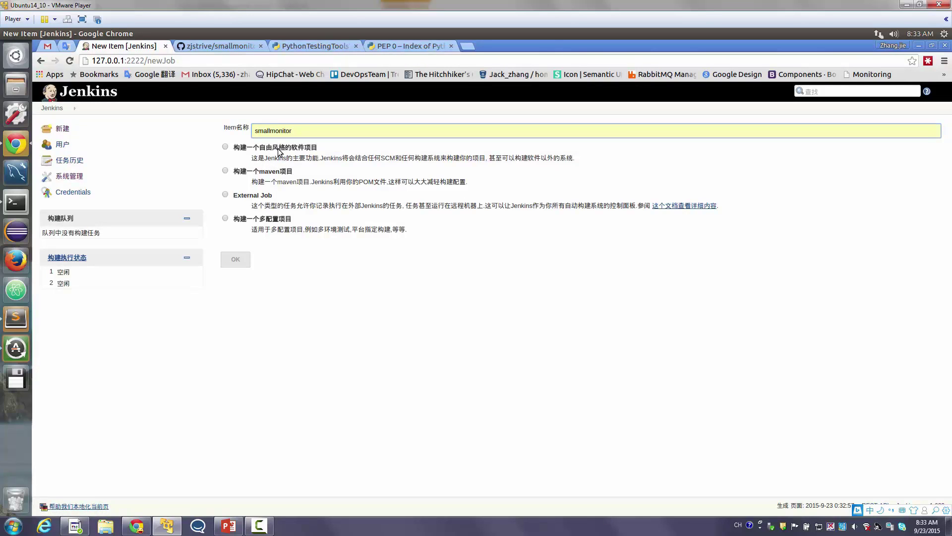
{"action": "left_click", "coordinate": [255, 129]}
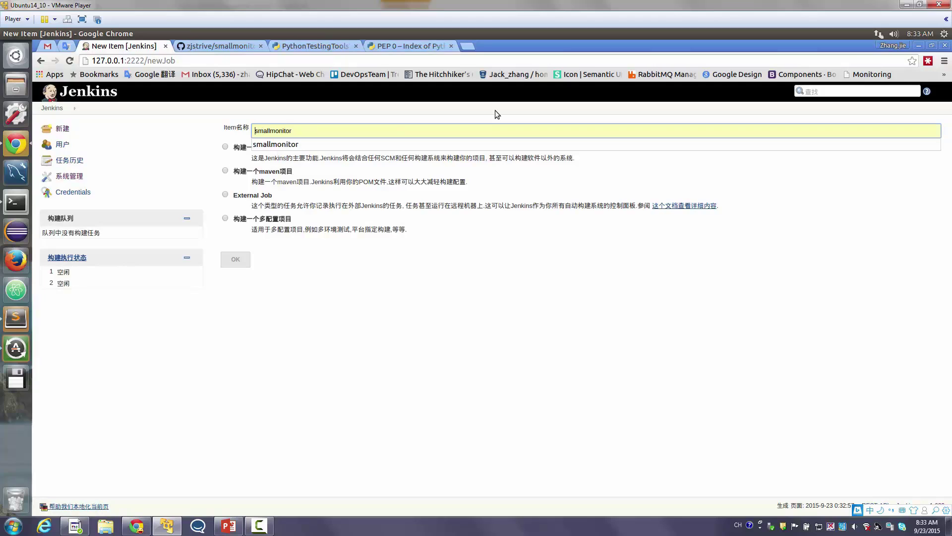
{"action": "type", "text": "master_"}
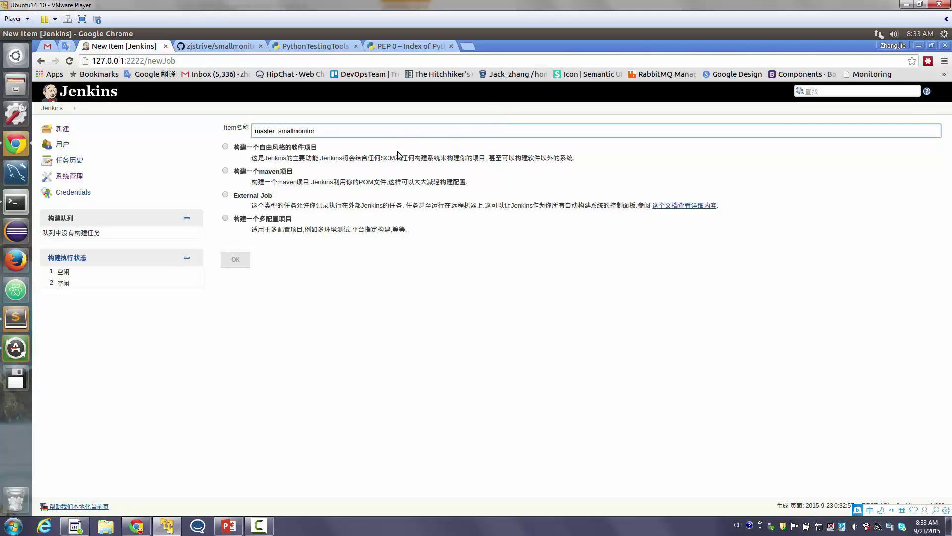
{"action": "left_click", "coordinate": [403, 137]}
{"action": "type", "text": "_"}
{"action": "key", "text": "Down"}
{"action": "key", "text": "Return"}
Create it as a freestyle project and enter the description 'run test'
{"action": "left_click", "coordinate": [270, 148]}
{"action": "left_click", "coordinate": [237, 259]}
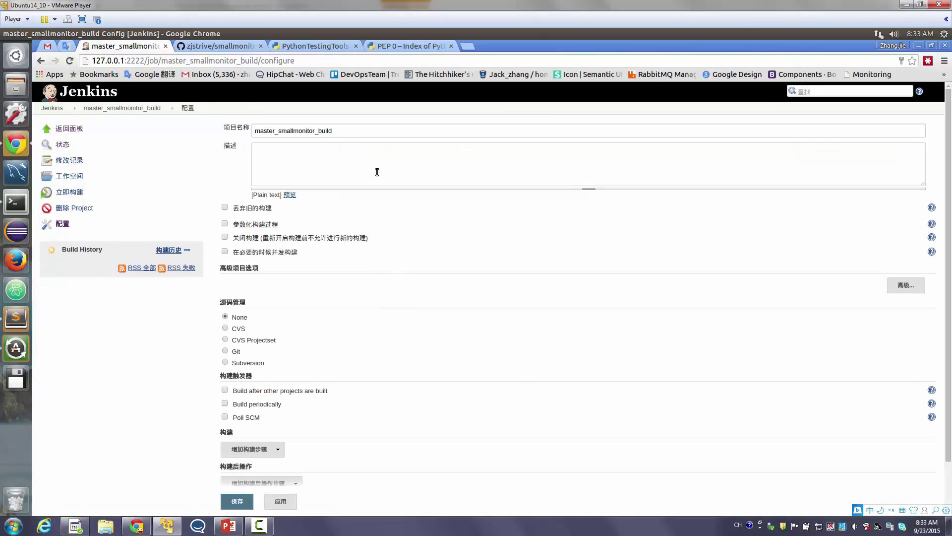
{"action": "left_click", "coordinate": [382, 169]}
{"action": "type", "text": "run test"}
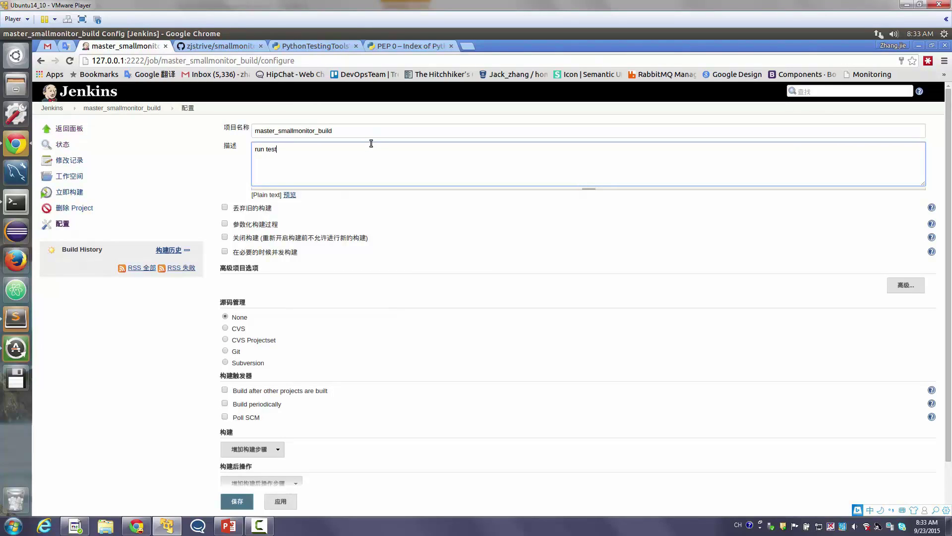
Enable Discard old builds, keeping builds 7 days and at most 32
{"action": "left_click", "coordinate": [283, 238]}
{"action": "left_click", "coordinate": [270, 242]}
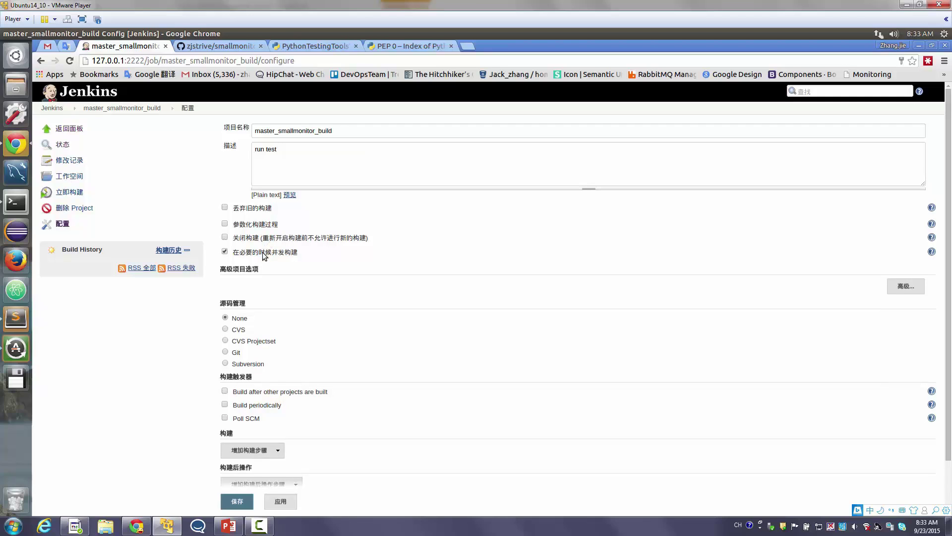
{"action": "left_click", "coordinate": [268, 227]}
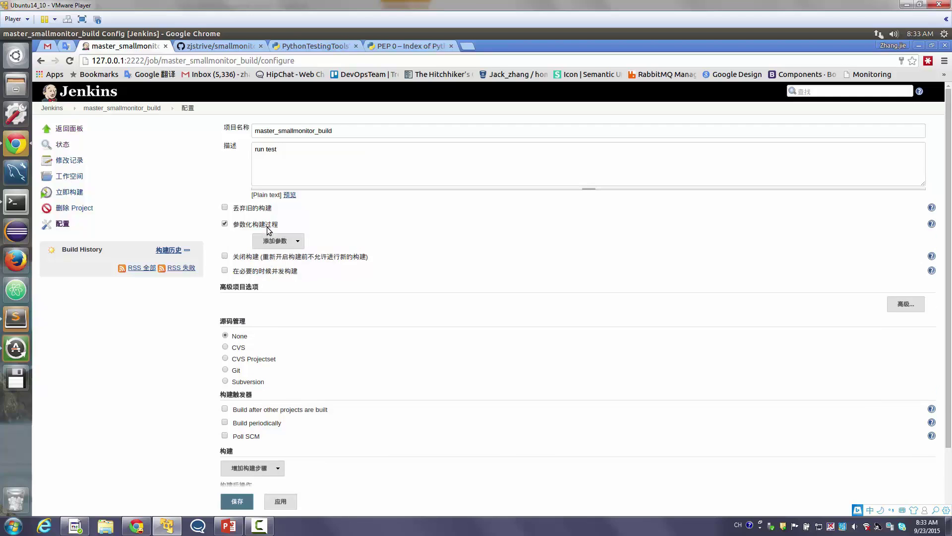
{"action": "left_click", "coordinate": [267, 209]}
{"action": "left_click", "coordinate": [249, 320]}
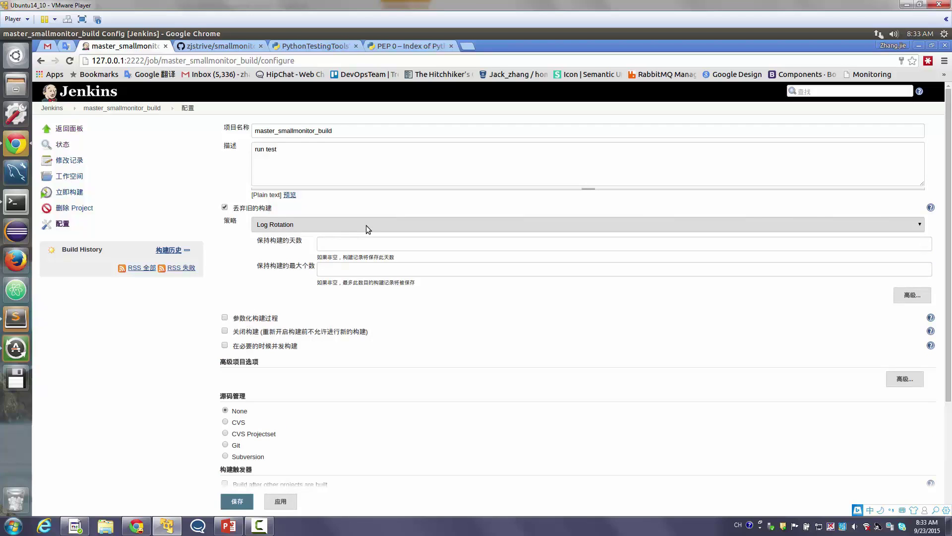
{"action": "left_click", "coordinate": [358, 243]}
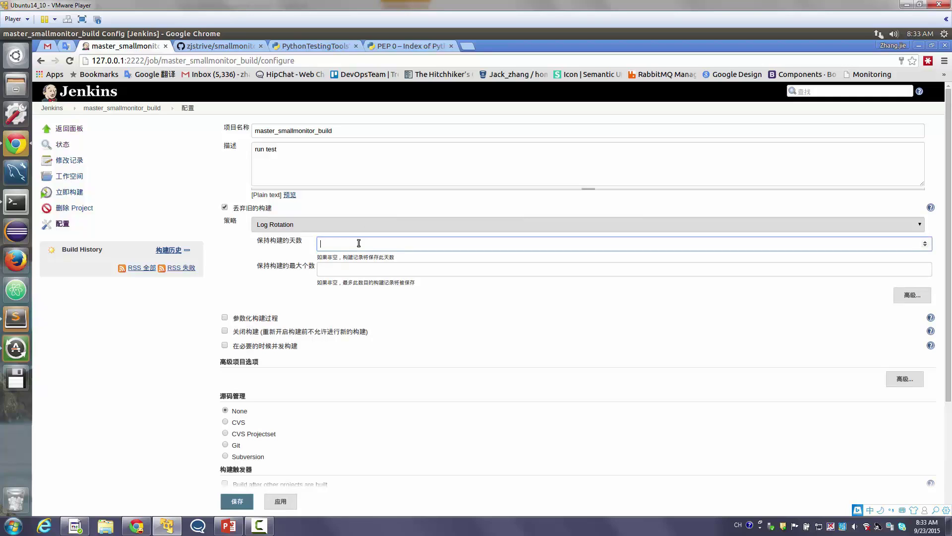
{"action": "left_click", "coordinate": [352, 270]}
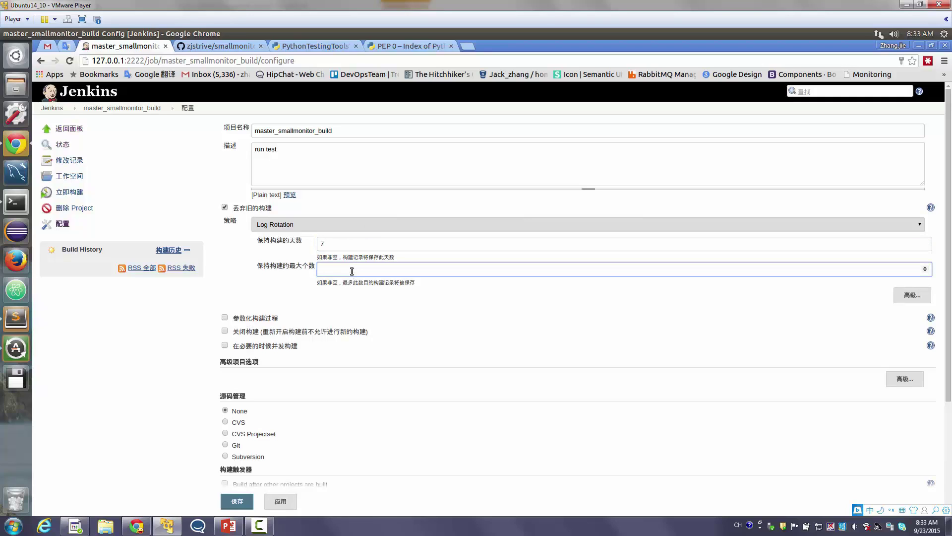
{"action": "type", "text": "36"}
Choose Git as the job's source code management
{"action": "left_click", "coordinate": [238, 447]}
{"action": "scroll", "coordinate": [277, 425], "scroll_direction": "down", "scroll_amount": 5}
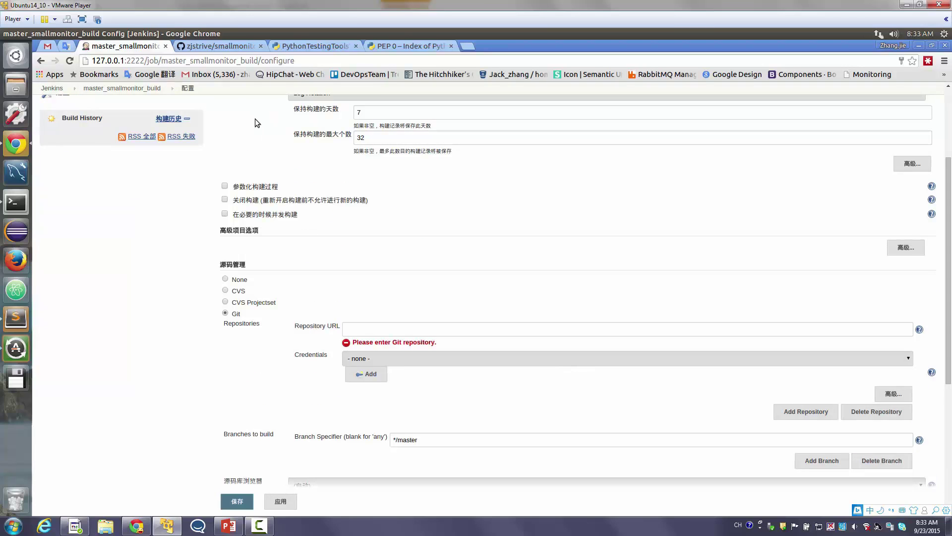
{"action": "left_click", "coordinate": [232, 46]}
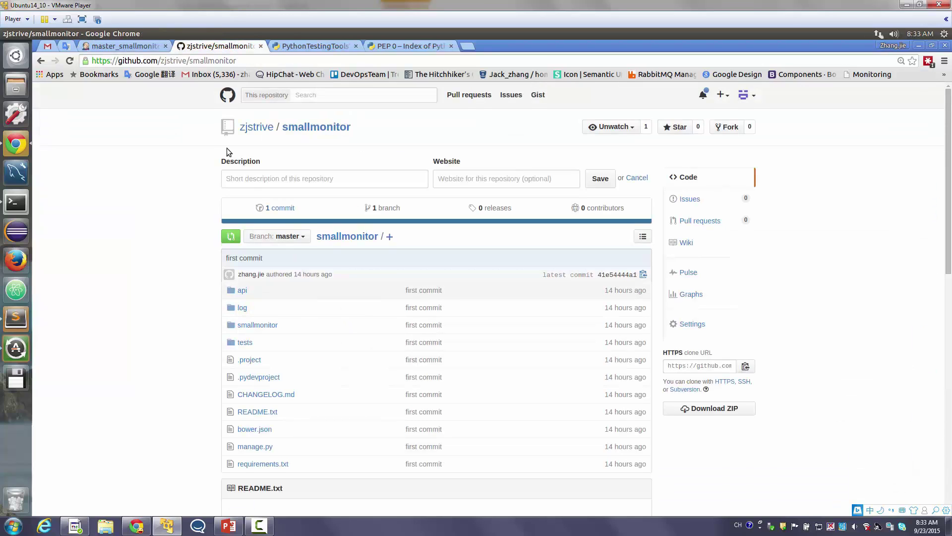
Copy the smallmonitor repository's HTTPS clone URL from GitHub and return to the Jenkins configuration
{"action": "left_click", "coordinate": [217, 61]}
{"action": "double_click", "coordinate": [217, 60]}
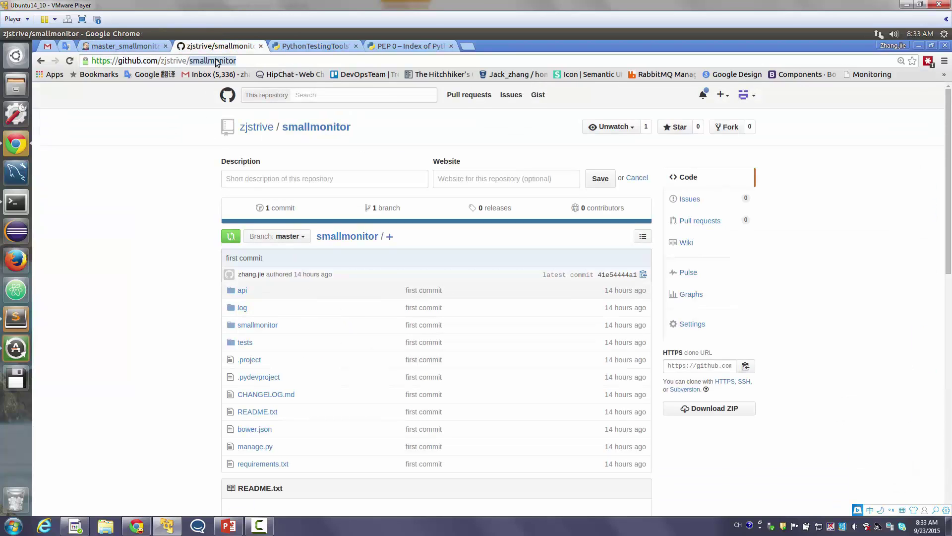
{"action": "left_click", "coordinate": [186, 162]}
{"action": "scroll", "coordinate": [185, 163], "scroll_direction": "down", "scroll_amount": 12}
{"action": "left_click_drag", "start_coordinate": [288, 204], "coordinate": [293, 213]}
{"action": "left_click_drag", "start_coordinate": [426, 417], "coordinate": [444, 419]}
{"action": "scroll", "coordinate": [445, 406], "scroll_direction": "down", "scroll_amount": 3}
{"action": "scroll", "coordinate": [445, 403], "scroll_direction": "up", "scroll_amount": 10}
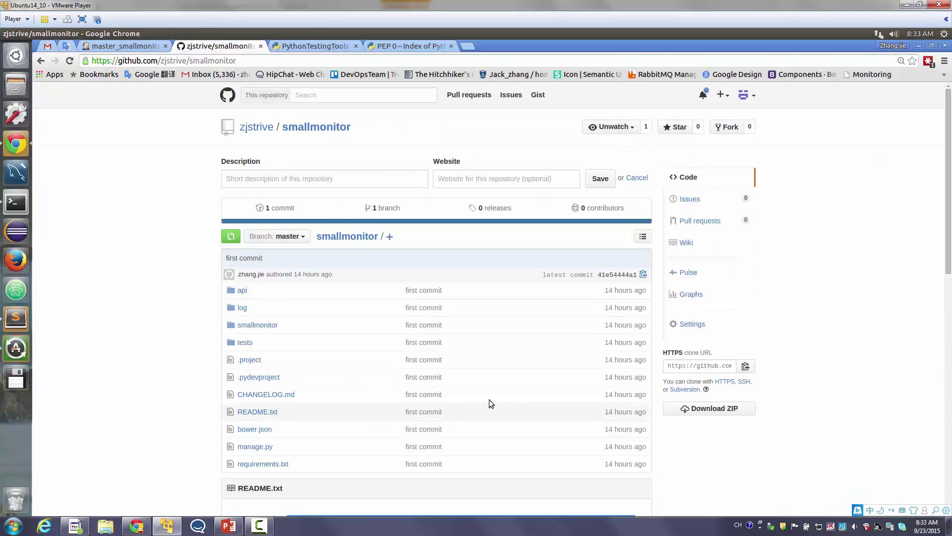
{"action": "left_click", "coordinate": [745, 366]}
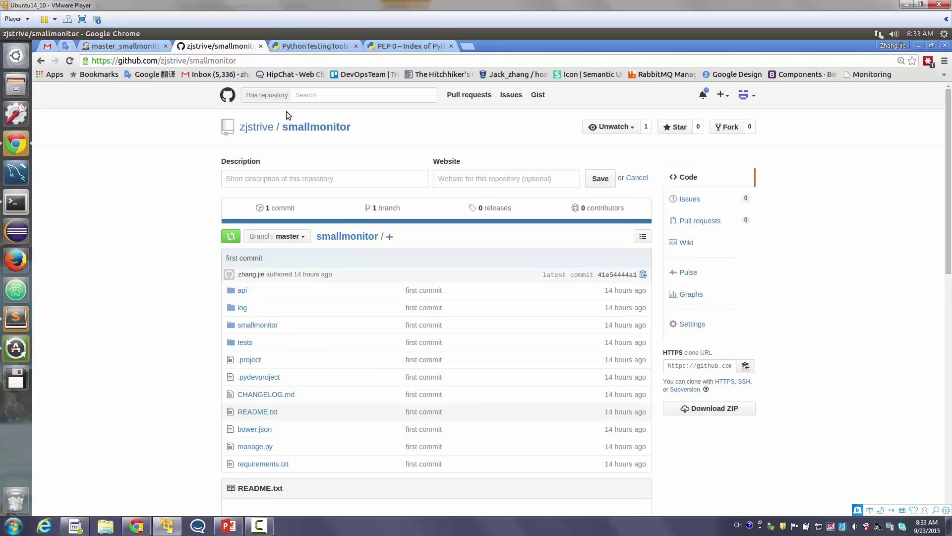
{"action": "left_click", "coordinate": [125, 46]}
Paste the smallmonitor.git clone URL as Repository URL, keep branch */master, and save
{"action": "left_click", "coordinate": [356, 327]}
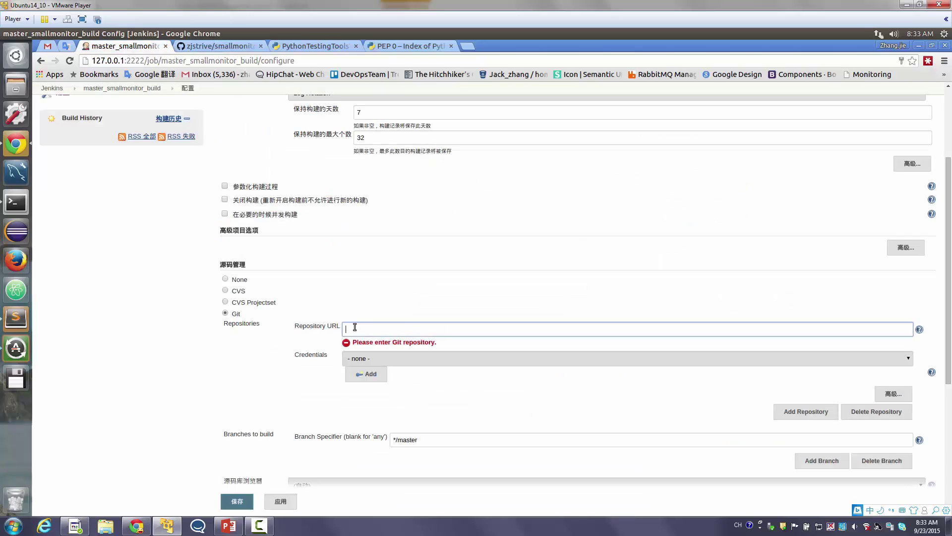
{"action": "key", "text": "ctrl+v"}
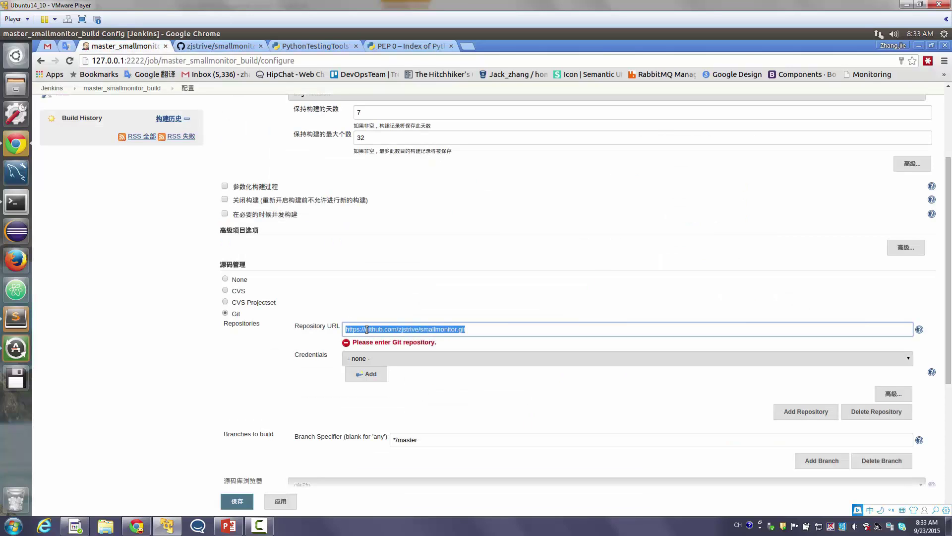
{"action": "triple_click", "coordinate": [367, 329]}
{"action": "scroll", "coordinate": [368, 329], "scroll_direction": "down", "scroll_amount": 4}
{"action": "double_click", "coordinate": [412, 336]}
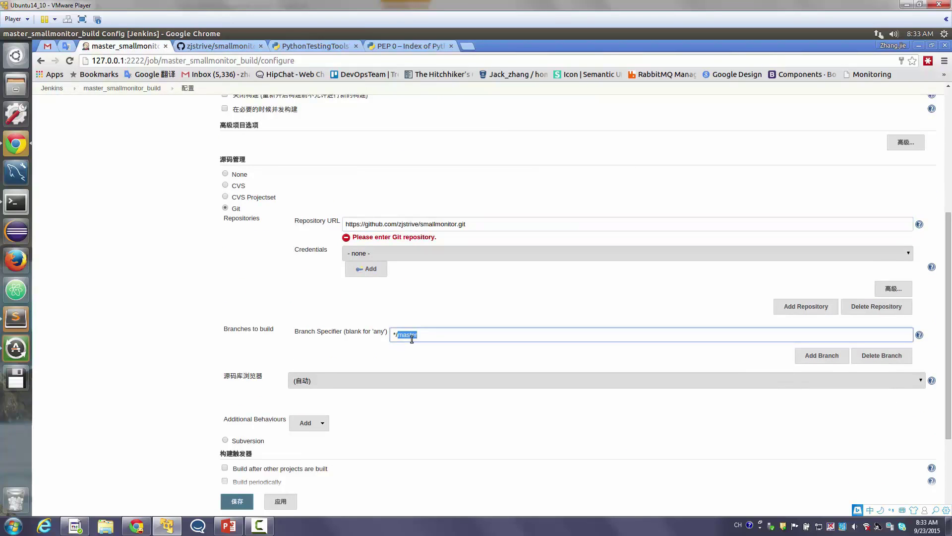
{"action": "scroll", "coordinate": [412, 339], "scroll_direction": "down", "scroll_amount": 5}
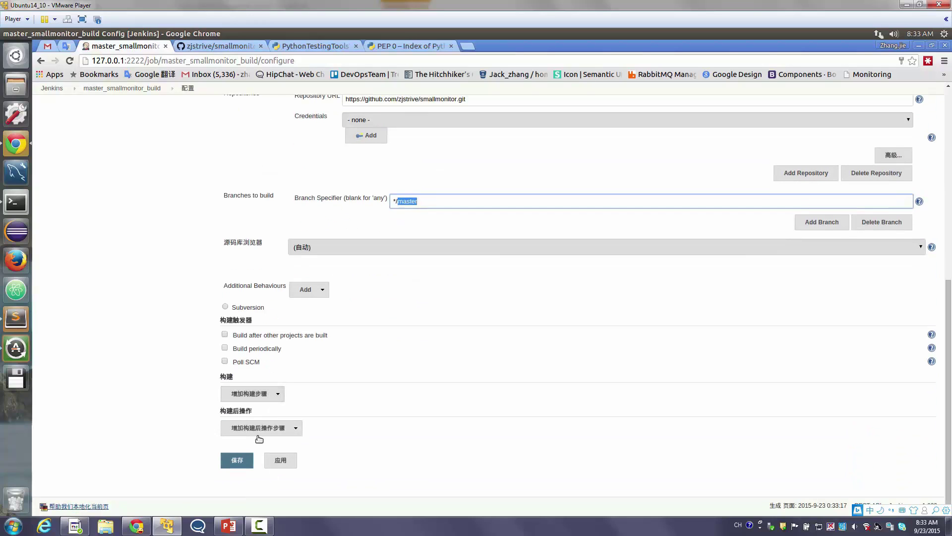
{"action": "left_click", "coordinate": [246, 460]}
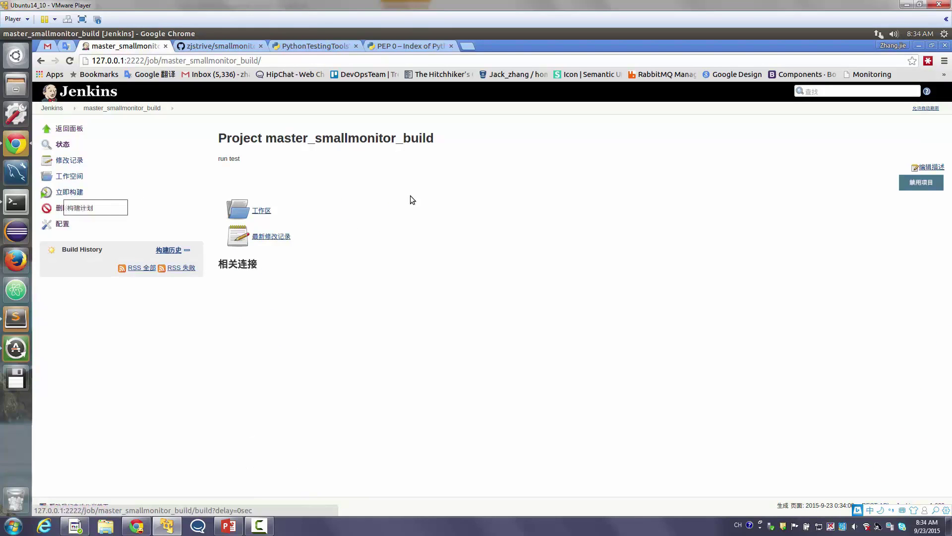
Return to the Jenkins dashboard and begin creating a new view
{"action": "left_click", "coordinate": [111, 108]}
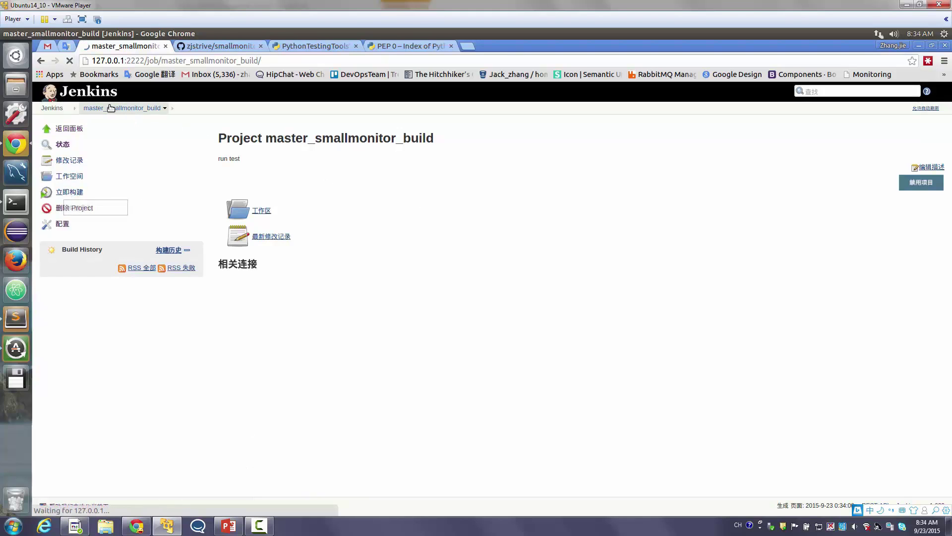
{"action": "left_click", "coordinate": [54, 108]}
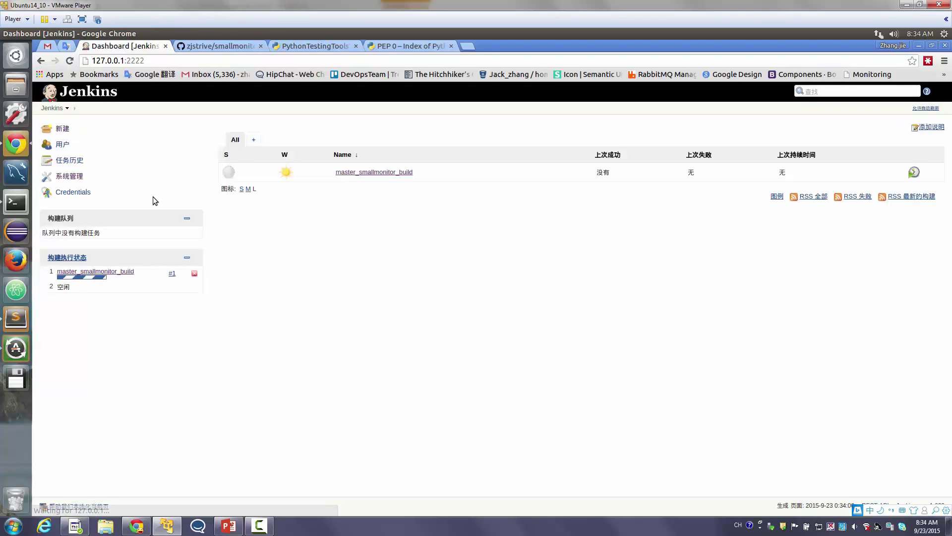
{"action": "left_click", "coordinate": [253, 141]}
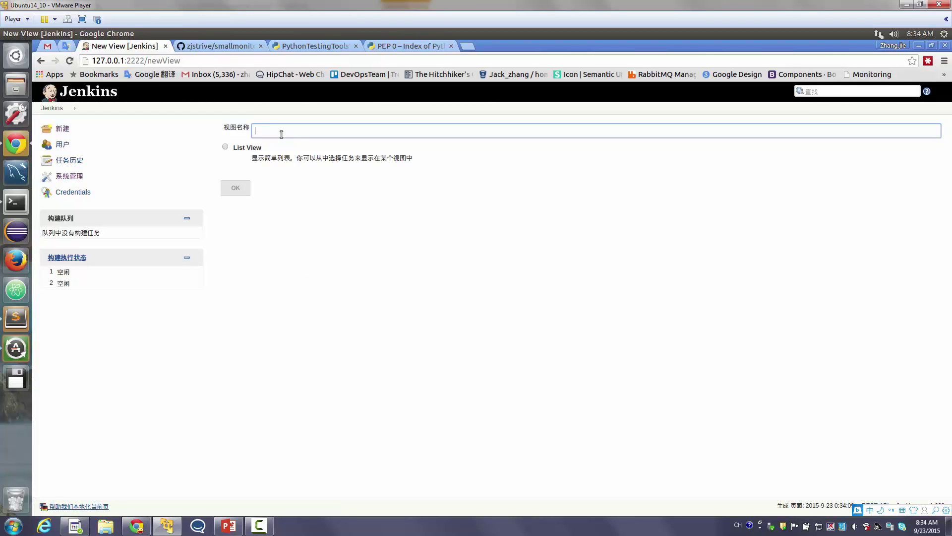
Create a list view named smallmonitor containing master_smallmonitor_build and save it
{"action": "left_click", "coordinate": [280, 133]}
{"action": "left_click", "coordinate": [276, 157]}
{"action": "left_click", "coordinate": [244, 150]}
{"action": "left_click", "coordinate": [235, 188]}
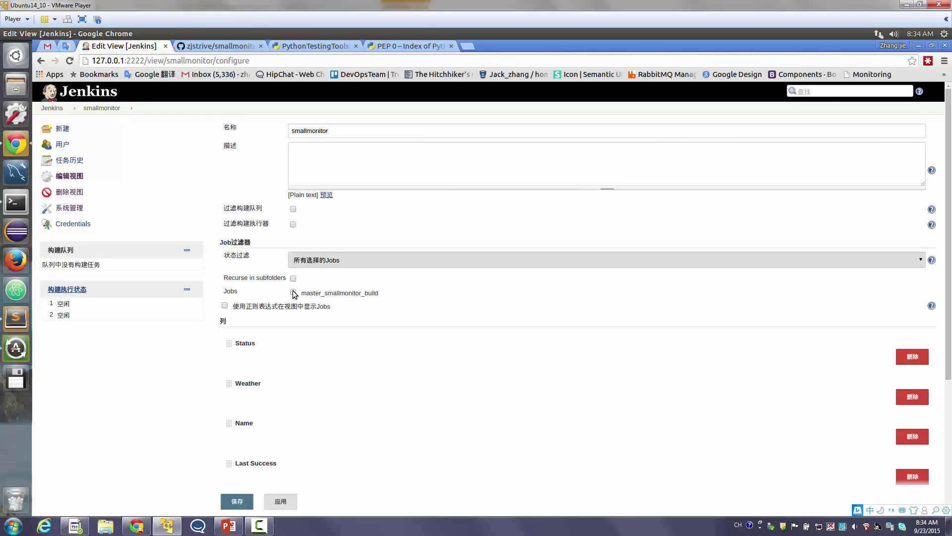
{"action": "scroll", "coordinate": [314, 346], "scroll_direction": "down", "scroll_amount": 1}
{"action": "left_click", "coordinate": [243, 507]}
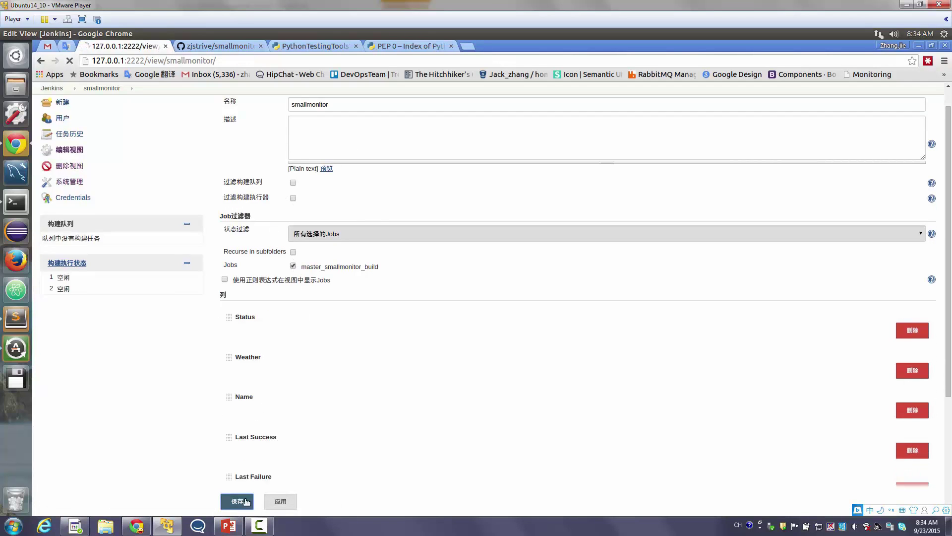
Switch between the All and smallmonitor views, ending on smallmonitor
{"action": "left_click", "coordinate": [242, 138]}
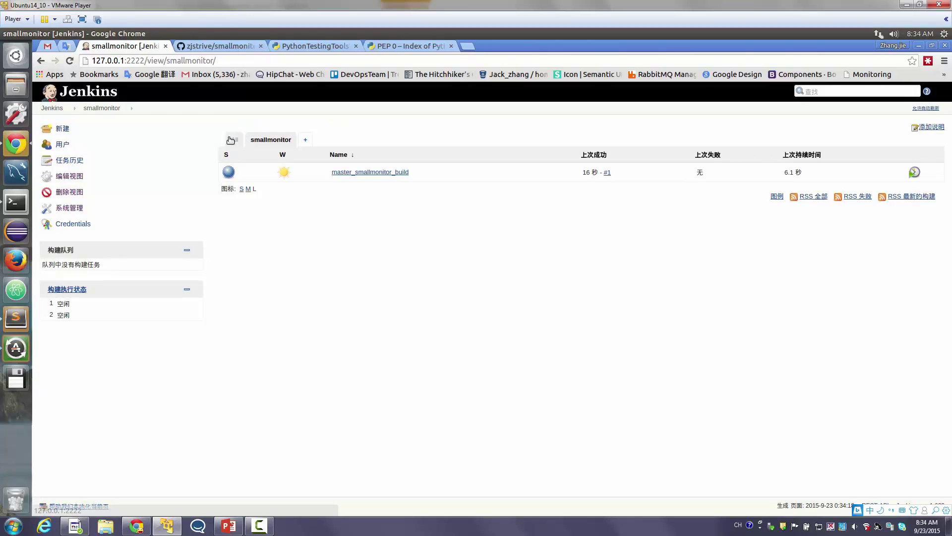
{"action": "left_click", "coordinate": [270, 142]}
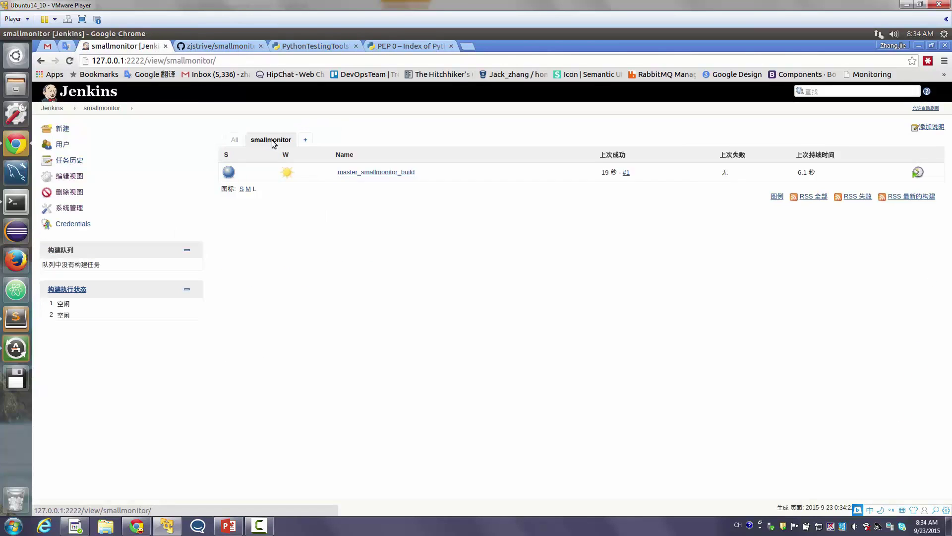
{"action": "left_click", "coordinate": [309, 142]}
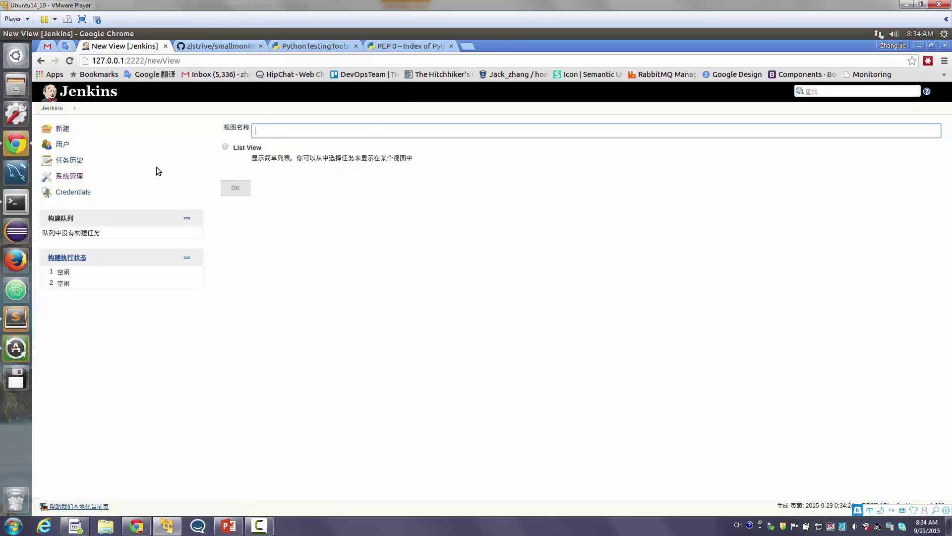
{"action": "left_click", "coordinate": [52, 108]}
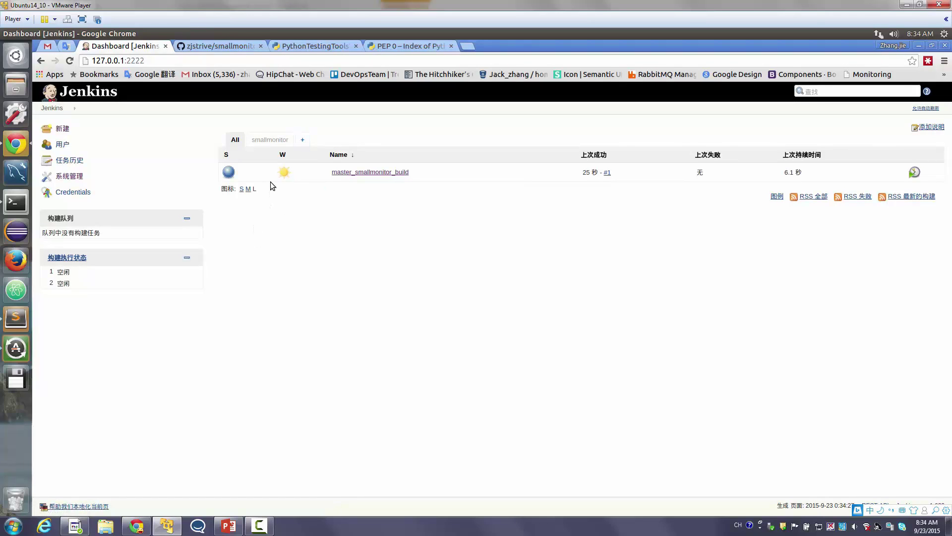
{"action": "left_click", "coordinate": [270, 139]}
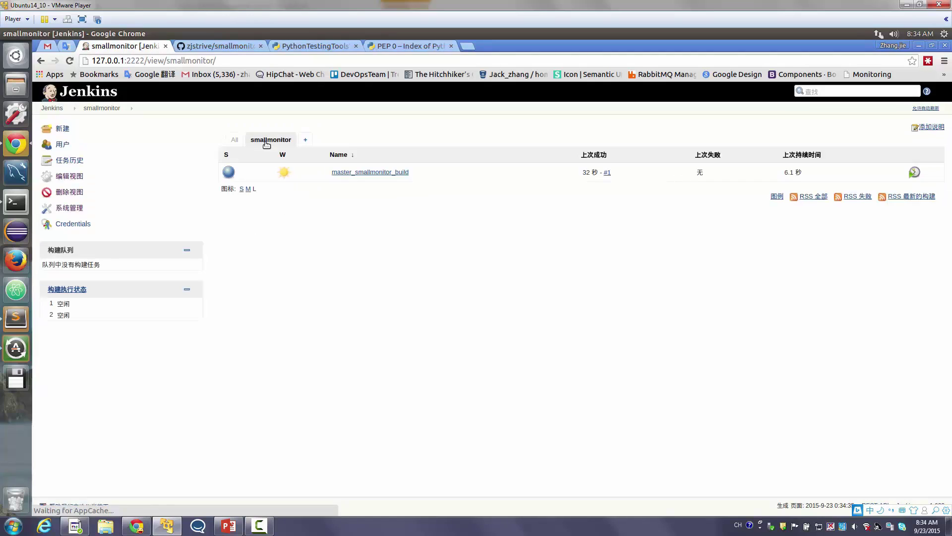
Check build #1's console log ending 'Finished: SUCCESS' and the job's workspace files
{"action": "left_click", "coordinate": [381, 173]}
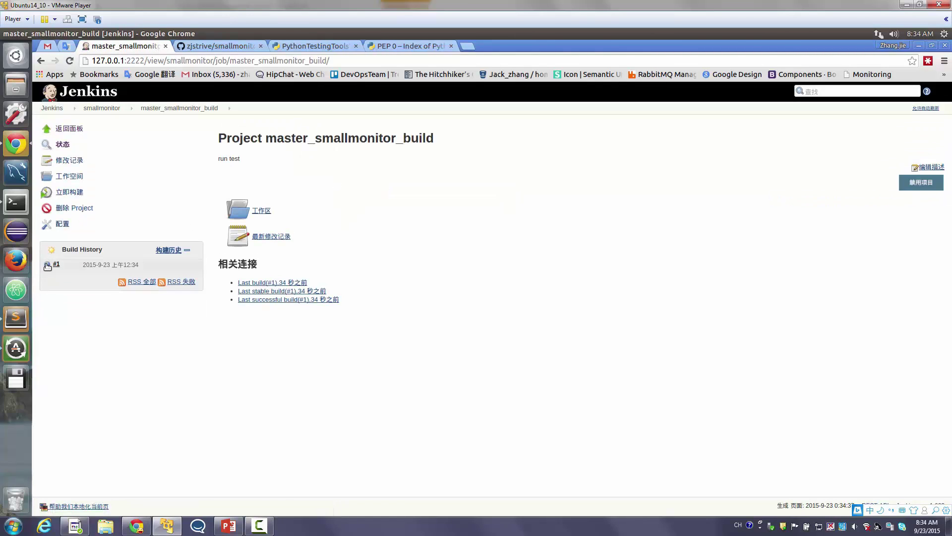
{"action": "left_click", "coordinate": [47, 266]}
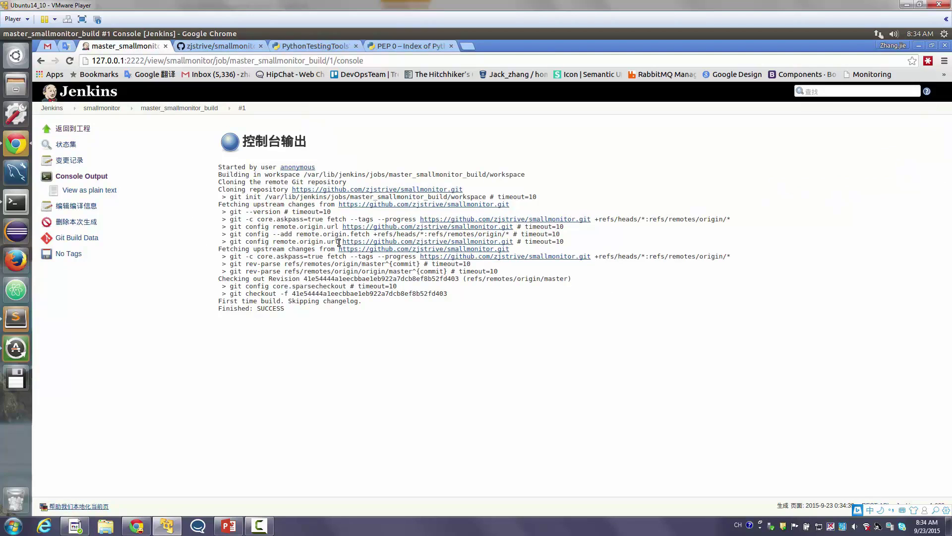
{"action": "left_click_drag", "start_coordinate": [372, 318], "coordinate": [258, 219]}
{"action": "left_click", "coordinate": [141, 110]}
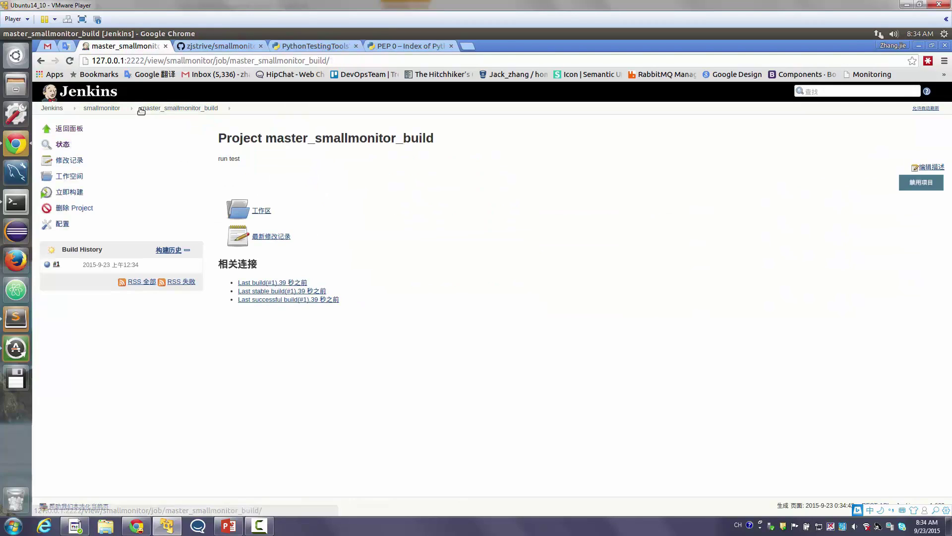
{"action": "left_click", "coordinate": [262, 206]}
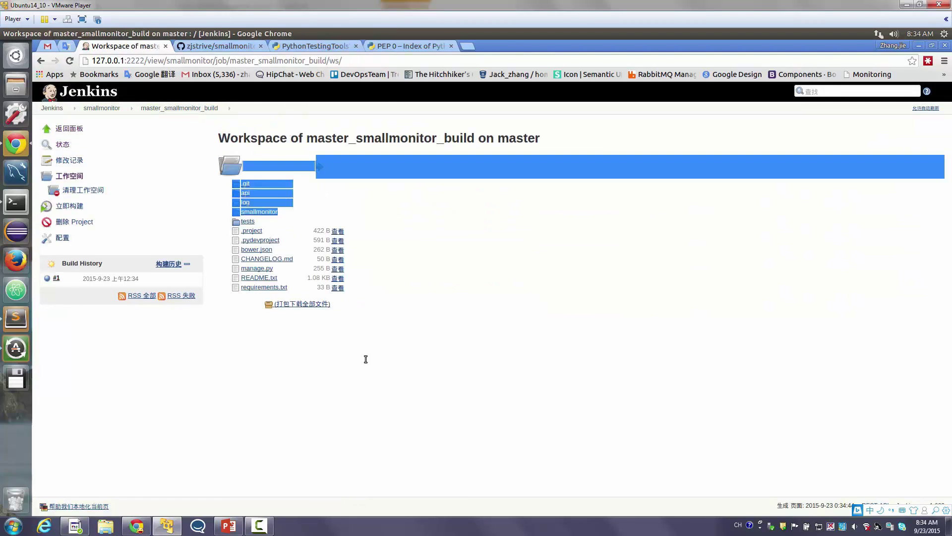
{"action": "left_click", "coordinate": [101, 107]}
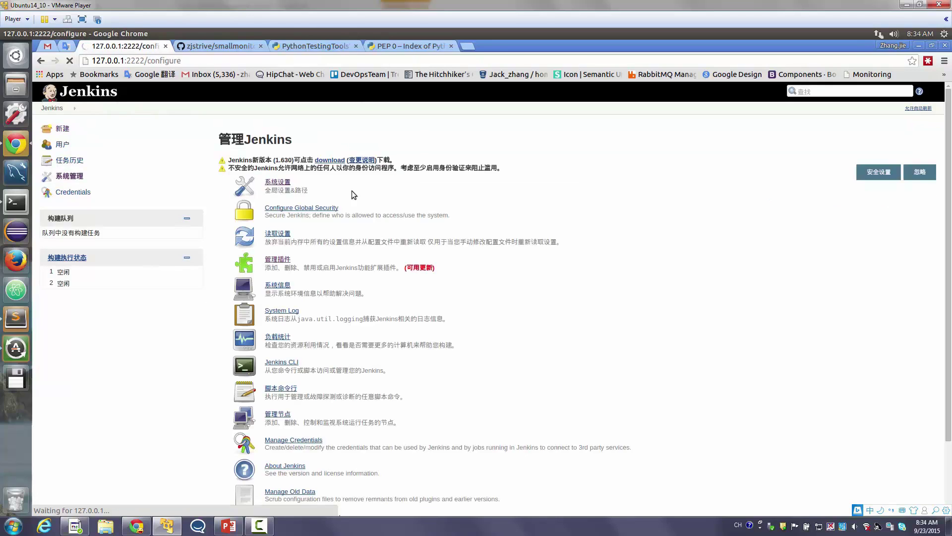
Review the PIP and PYTHON environment variables in system configuration, submit, and open master_smallmonitor_build
{"action": "left_click", "coordinate": [353, 190]}
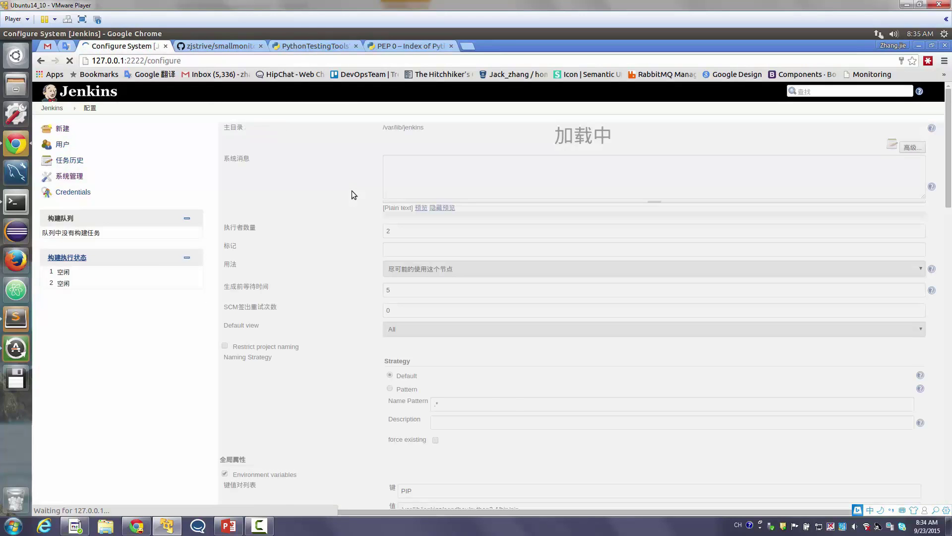
{"action": "scroll", "coordinate": [352, 191], "scroll_direction": "down", "scroll_amount": 5}
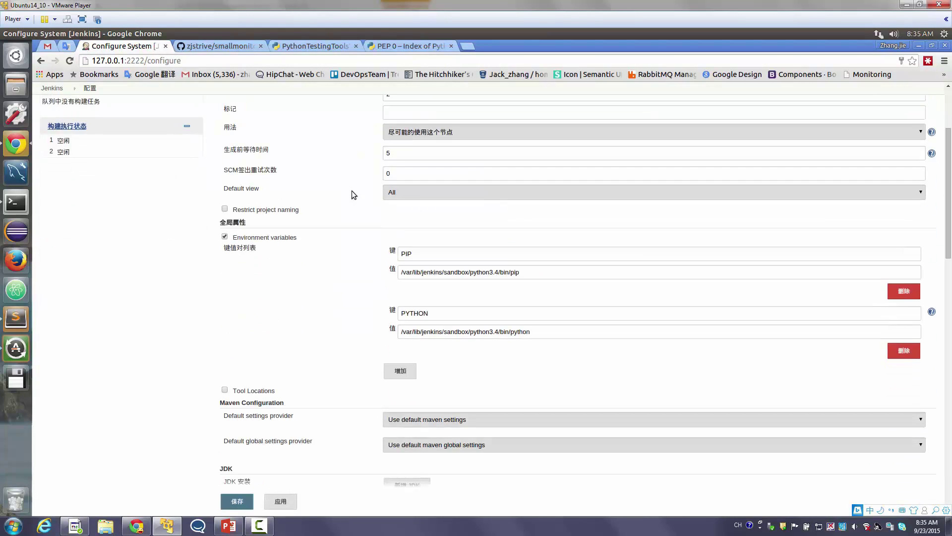
{"action": "double_click", "coordinate": [504, 273]}
{"action": "left_click", "coordinate": [505, 273]}
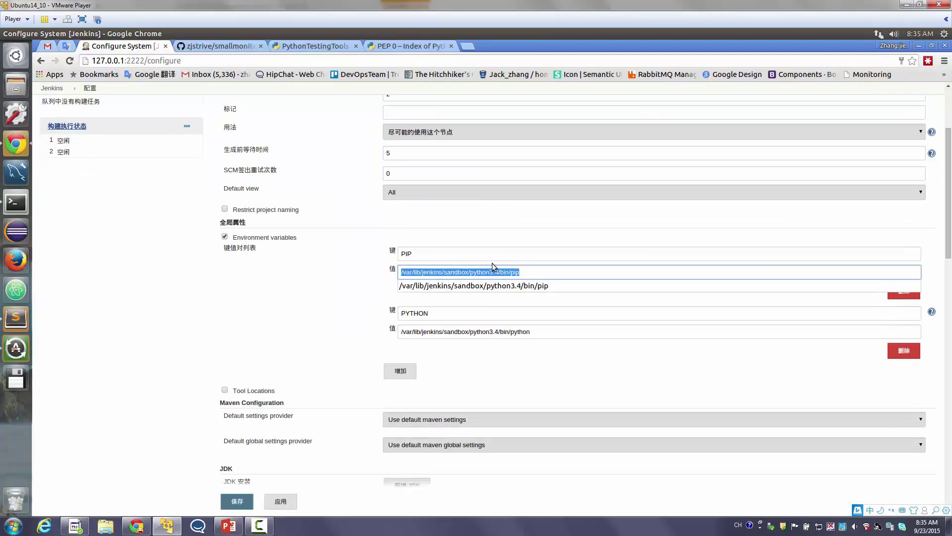
{"action": "triple_click", "coordinate": [450, 335]}
{"action": "key", "text": "Return"}
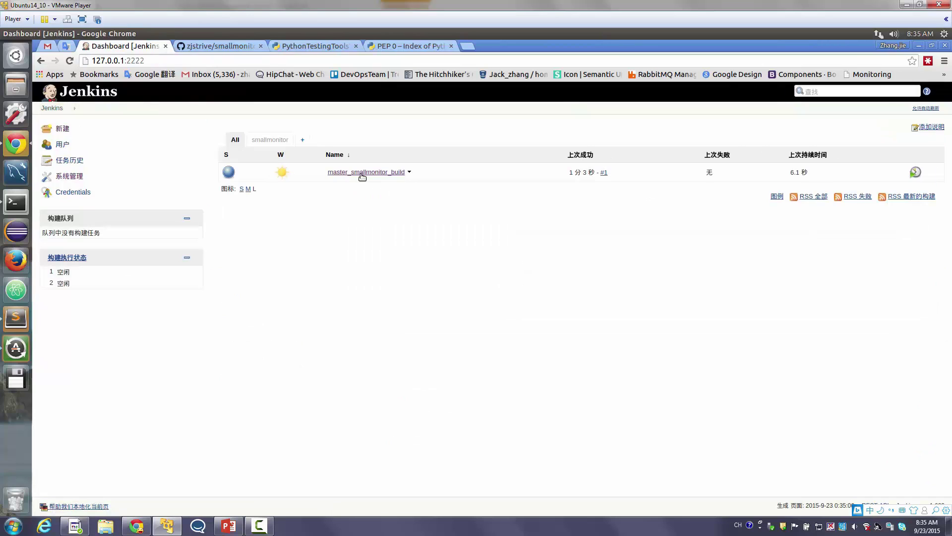
{"action": "left_click", "coordinate": [362, 173]}
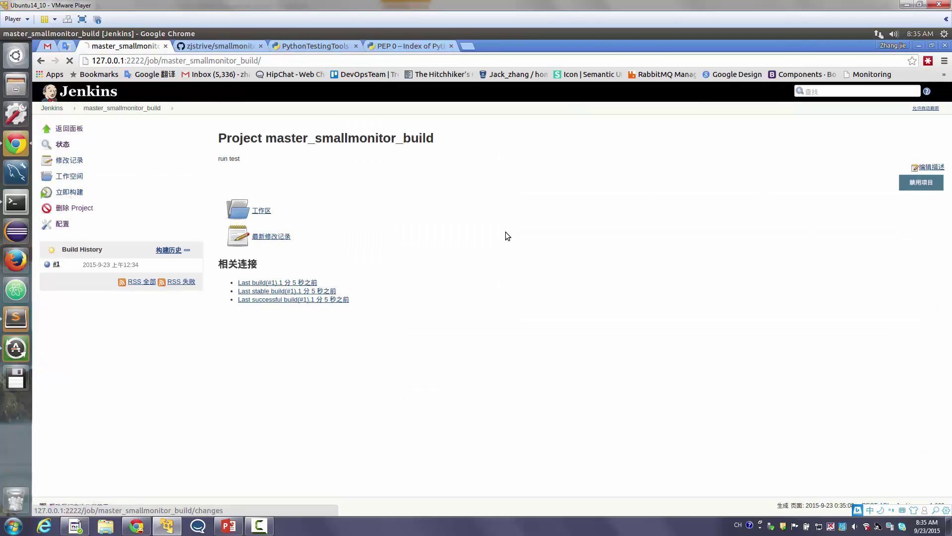
Add an Execute shell build step to master_smallmonitor_build and begin its command with $PIP
{"action": "scroll", "coordinate": [499, 233], "scroll_direction": "down", "scroll_amount": 10}
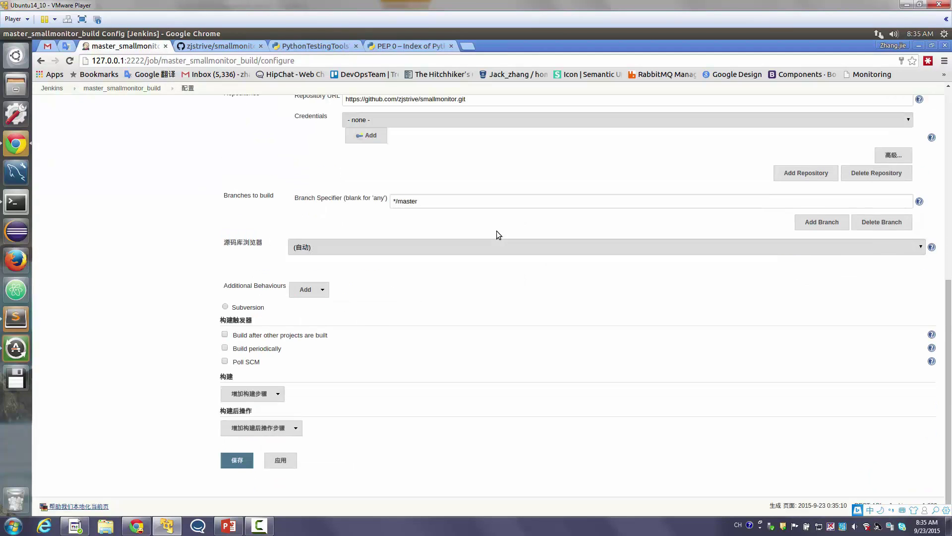
{"action": "left_click", "coordinate": [276, 394]}
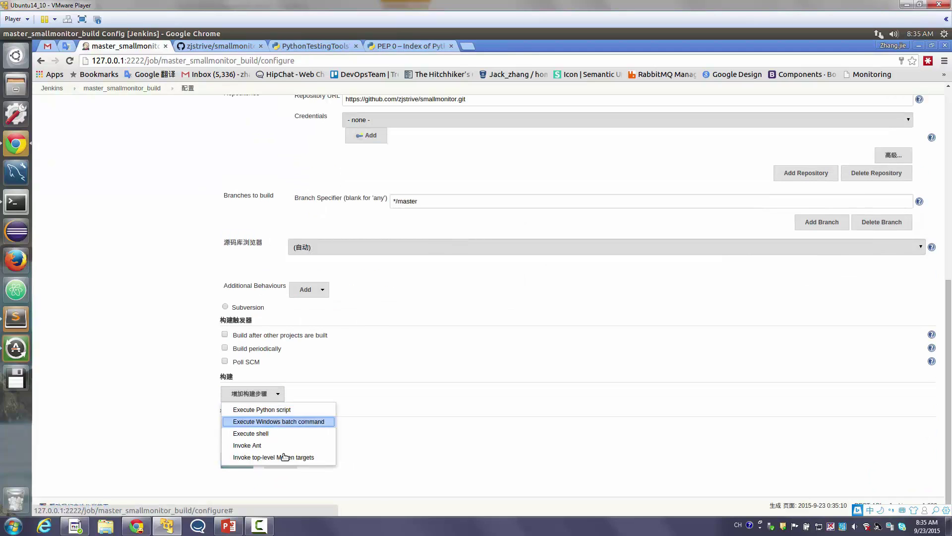
{"action": "left_click", "coordinate": [291, 433]}
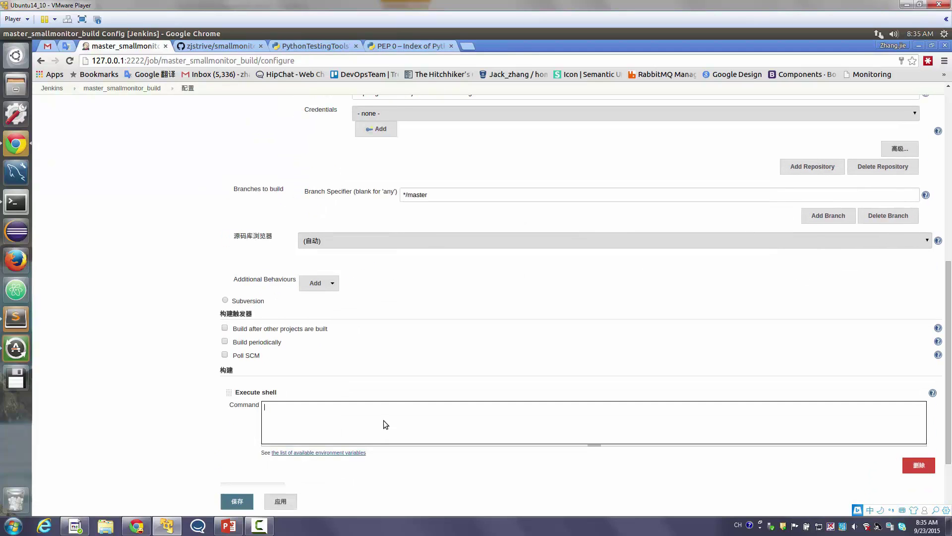
{"action": "type", "text": "$PIP"}
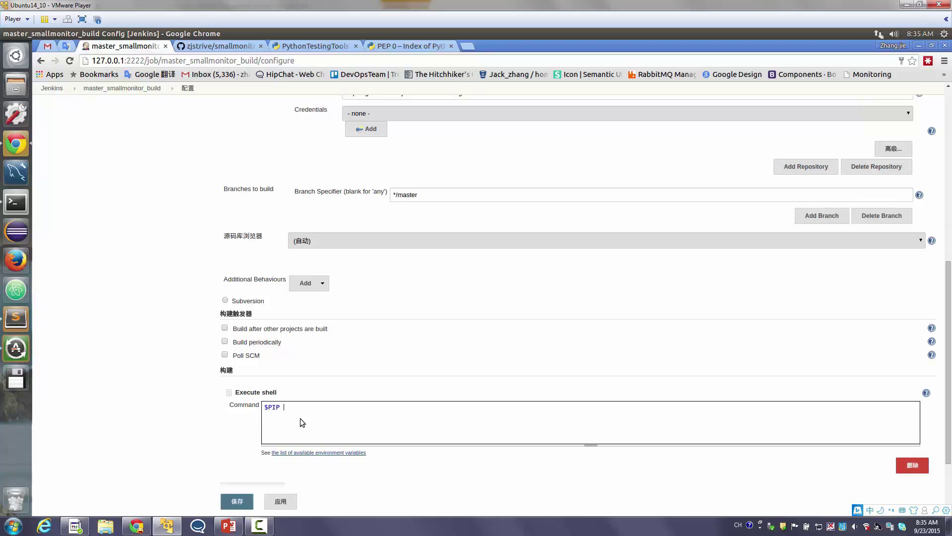
Copy 'install -r requirements.txt' from README.txt into the Jenkins command after $PIP
{"action": "left_click", "coordinate": [23, 308]}
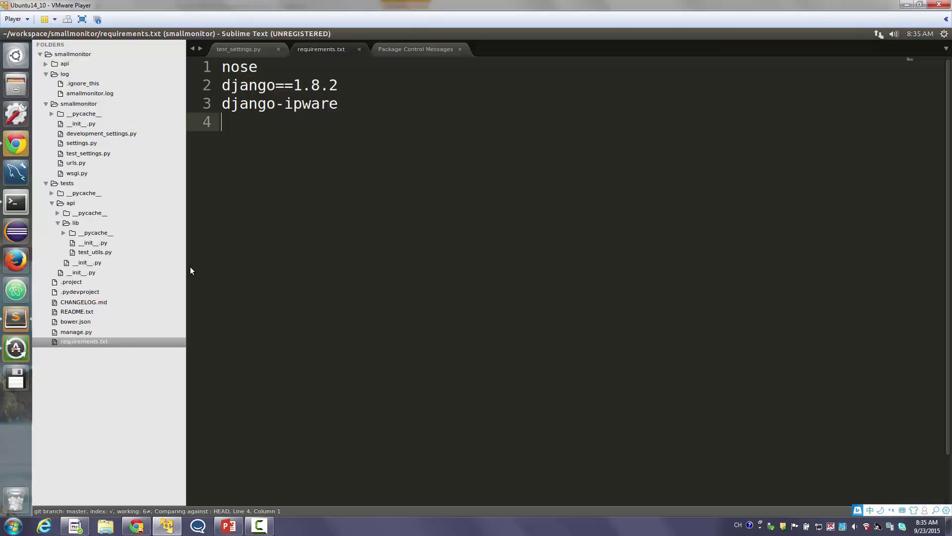
{"action": "left_click", "coordinate": [97, 303]}
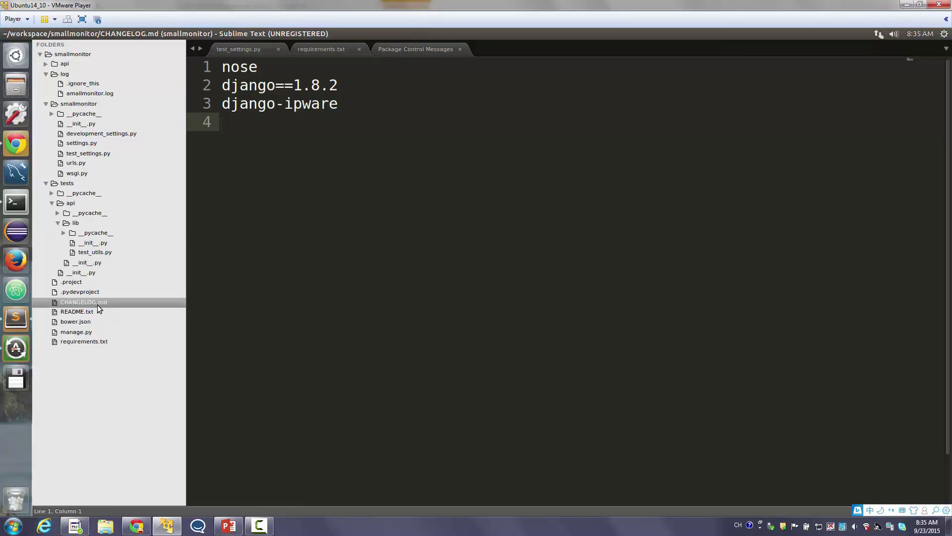
{"action": "left_click", "coordinate": [91, 312]}
{"action": "scroll", "coordinate": [469, 249], "scroll_direction": "down", "scroll_amount": 1}
{"action": "scroll", "coordinate": [470, 250], "scroll_direction": "down", "scroll_amount": 4}
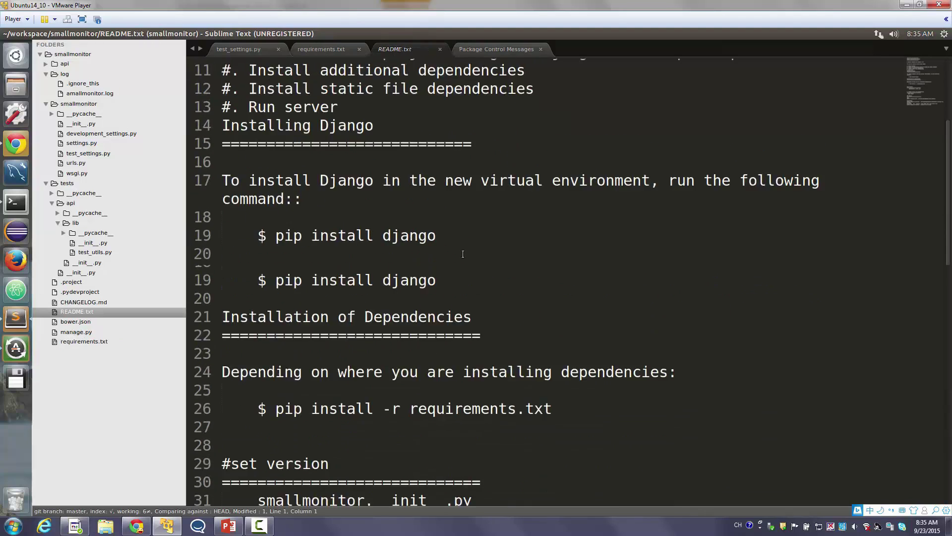
{"action": "left_click_drag", "start_coordinate": [560, 268], "coordinate": [307, 275]}
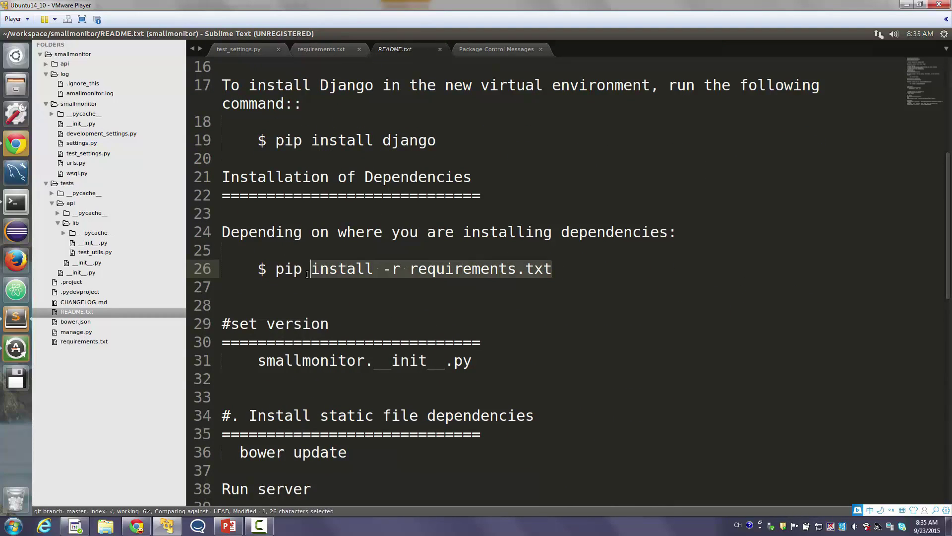
{"action": "key", "text": "ctrl+c"}
{"action": "left_click", "coordinate": [12, 154]}
{"action": "key", "text": "ctrl+v"}
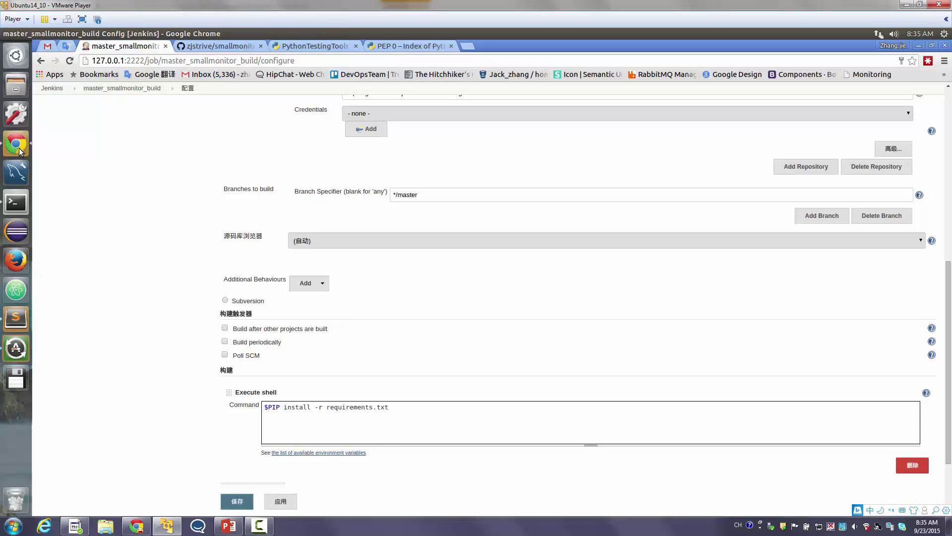
Copy the README's manage.py test command from line 41
{"action": "left_click", "coordinate": [17, 318]}
{"action": "scroll", "coordinate": [267, 344], "scroll_direction": "down", "scroll_amount": 4}
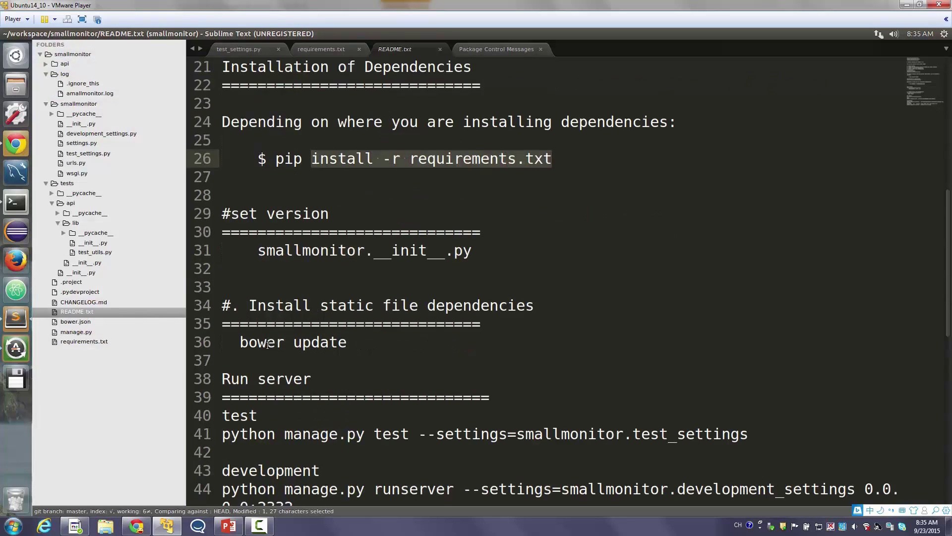
{"action": "left_click_drag", "start_coordinate": [764, 263], "coordinate": [285, 270]}
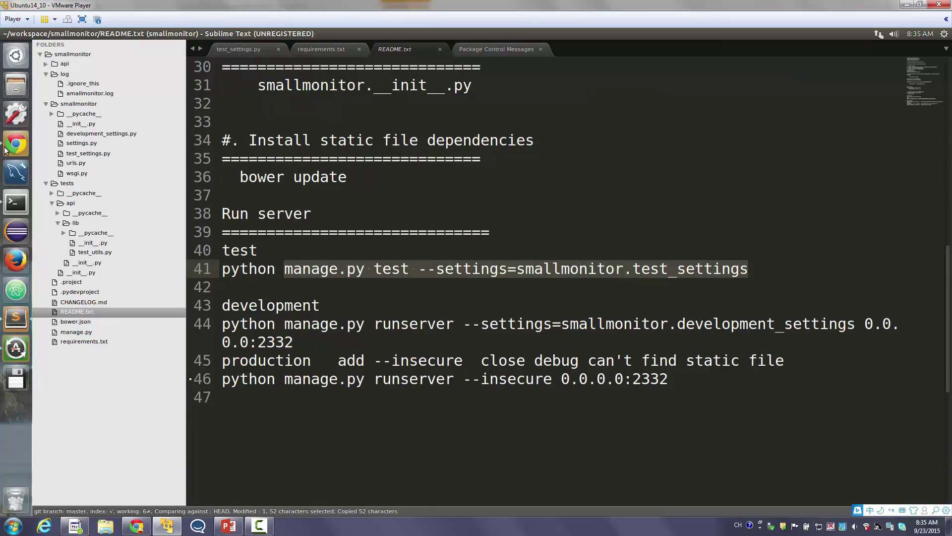
{"action": "key", "text": "alt+Tab"}
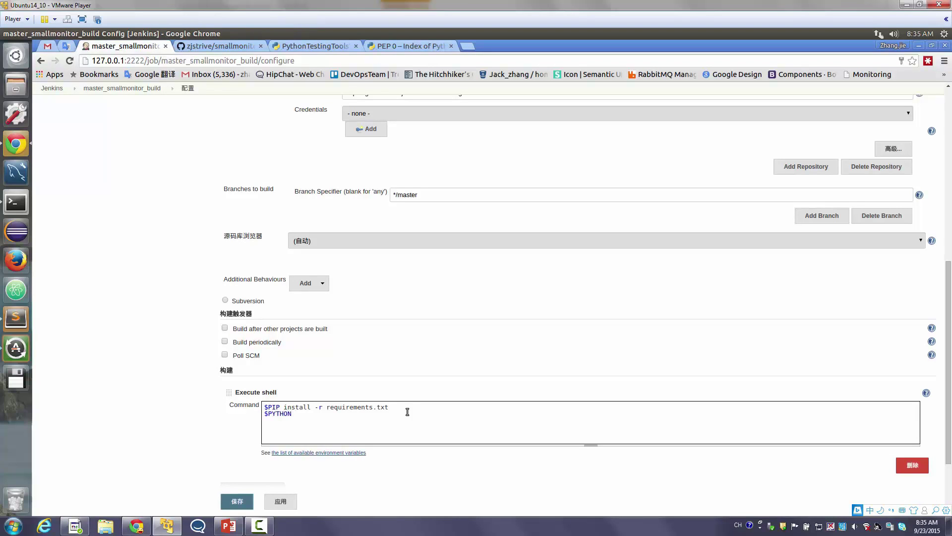
Add the test command after $PYTHON and an E-mail Notification to the recipient's address, then save
{"action": "key", "text": "ctrl+v"}
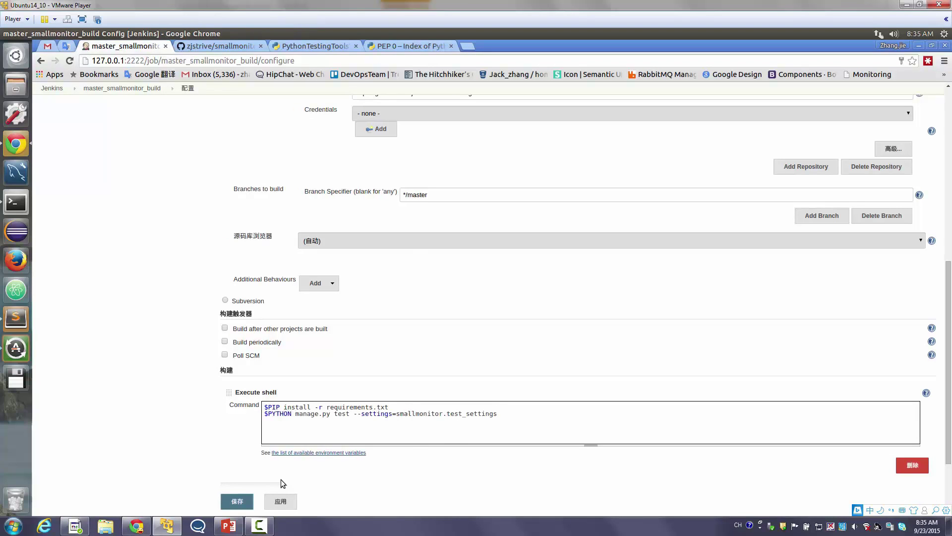
{"action": "scroll", "coordinate": [257, 487], "scroll_direction": "down", "scroll_amount": 2}
{"action": "left_click", "coordinate": [273, 428]}
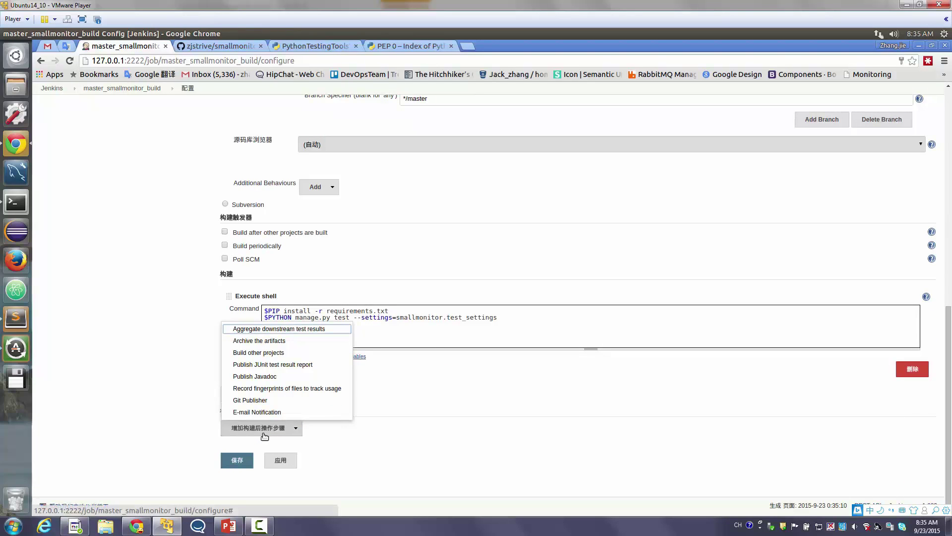
{"action": "left_click", "coordinate": [257, 412]}
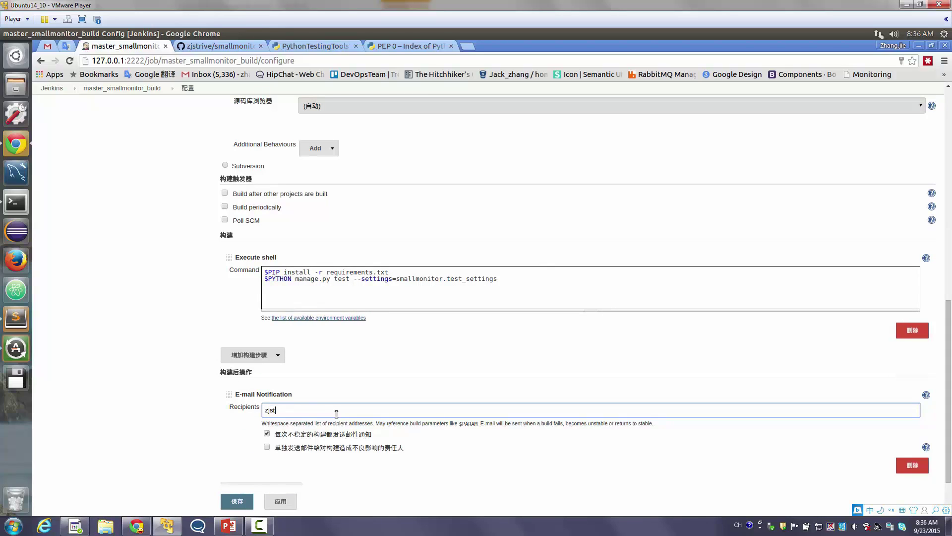
{"action": "left_click", "coordinate": [337, 414]}
{"action": "left_click", "coordinate": [238, 501]}
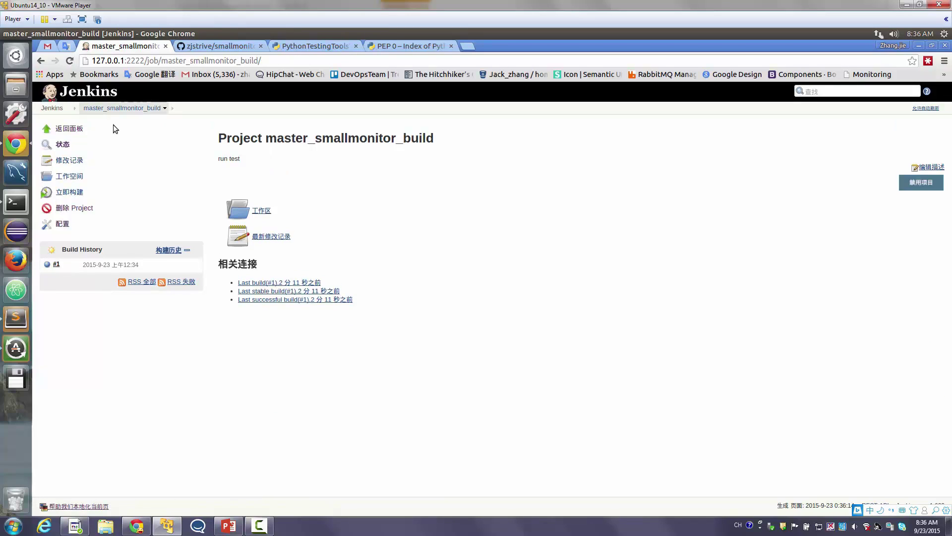
Start a new item in the smallmonitor view named master_smallmonitor_deploy
{"action": "left_click", "coordinate": [55, 109]}
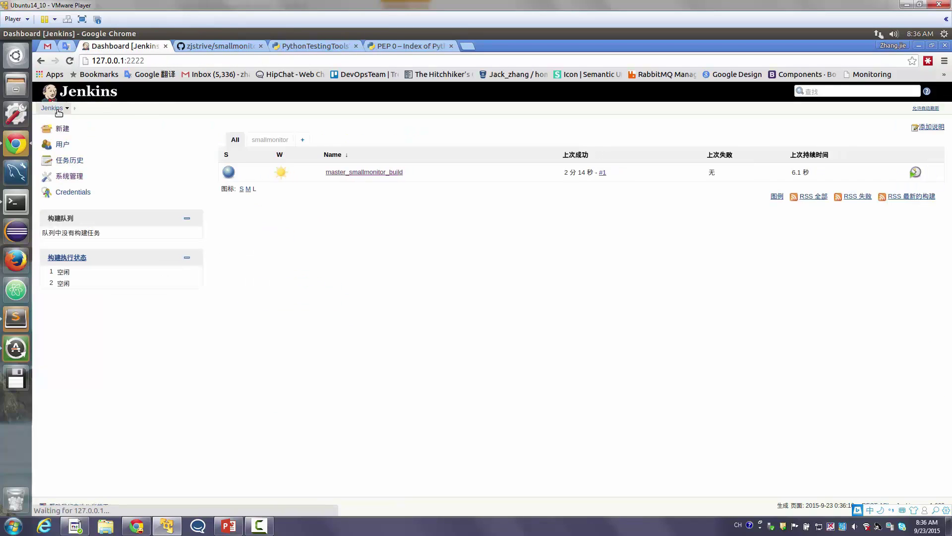
{"action": "left_click", "coordinate": [270, 139]}
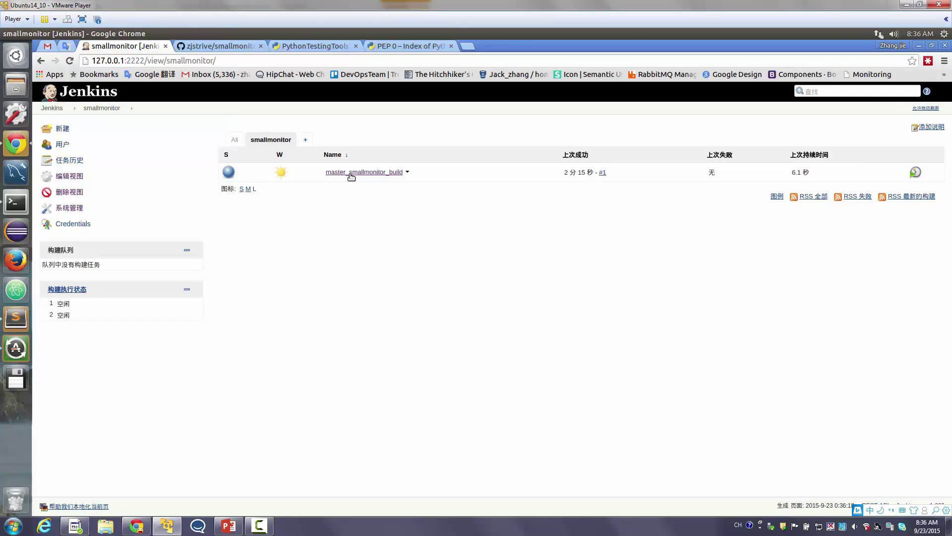
{"action": "left_click", "coordinate": [51, 130]}
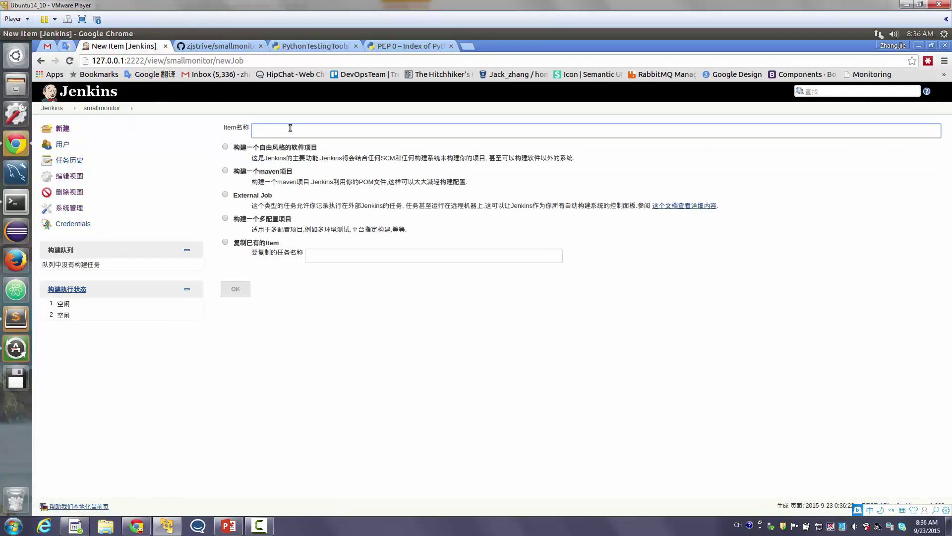
{"action": "type", "text": "ma"}
{"action": "key", "text": "Down"}
{"action": "key", "text": "Up"}
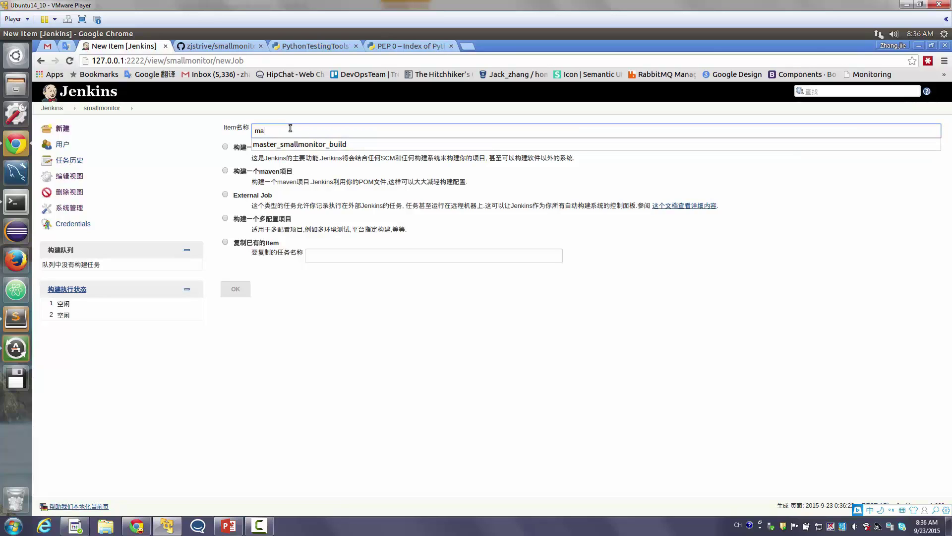
{"action": "key", "text": "Down"}
{"action": "key", "text": "Up"}
{"action": "left_click", "coordinate": [362, 143]}
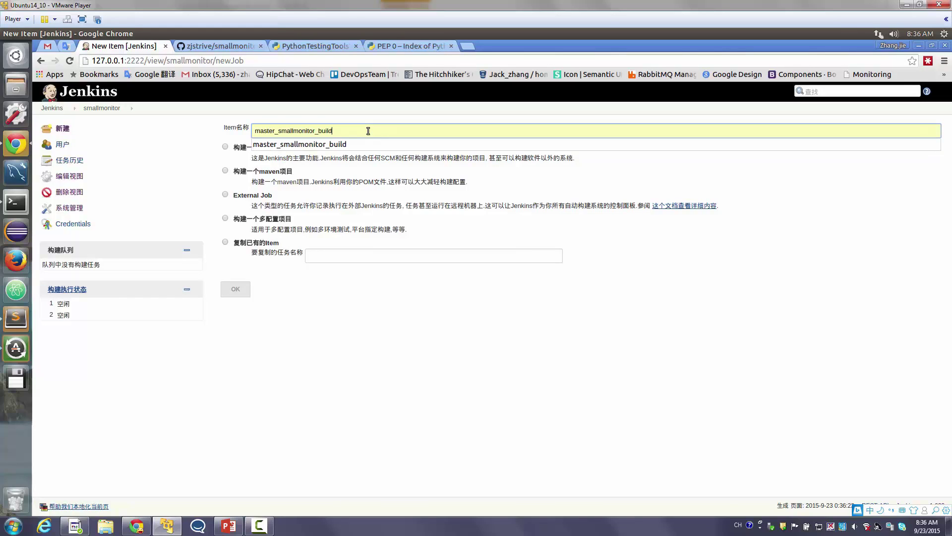
{"action": "key", "text": "BackSpace"}
{"action": "key", "text": "BackSpace"}
{"action": "key", "text": "BackSpace"}
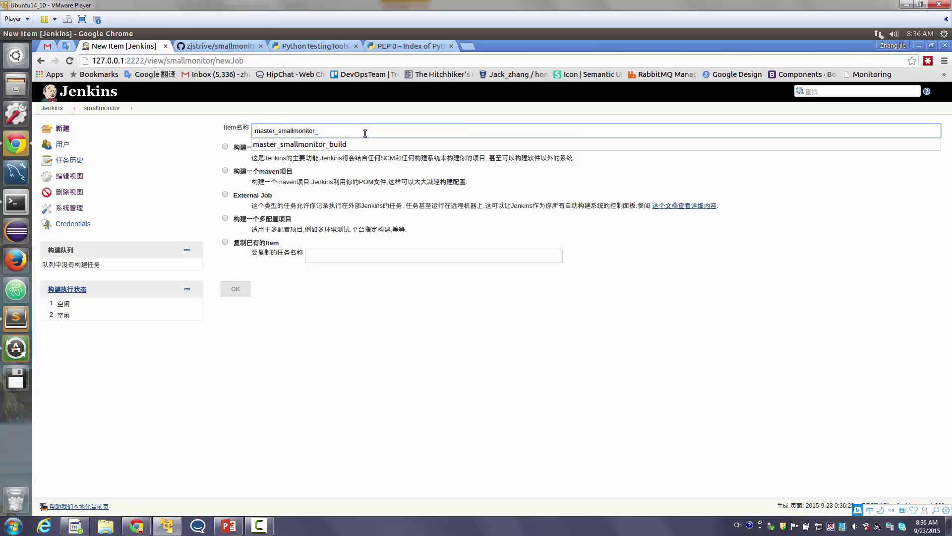
{"action": "left_click", "coordinate": [318, 527]}
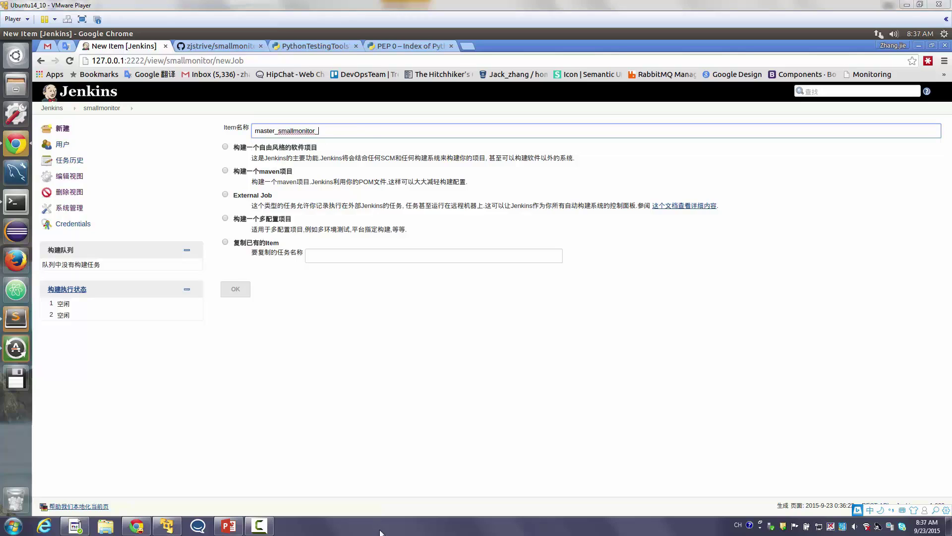
{"action": "left_click", "coordinate": [361, 133]}
{"action": "type", "text": "deploy"}
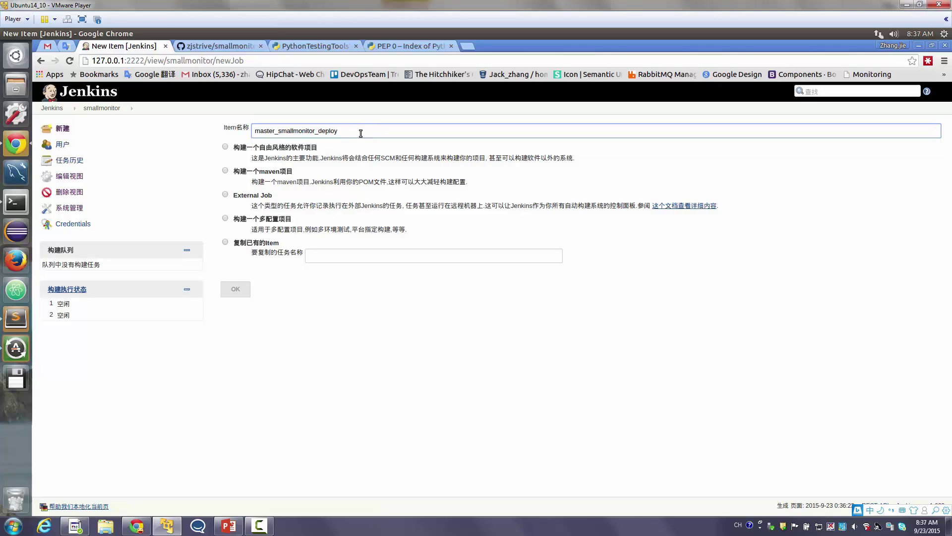
Copy the new job from master_smallmonitor_build and create it
{"action": "left_click", "coordinate": [255, 246]}
{"action": "left_click", "coordinate": [346, 257]}
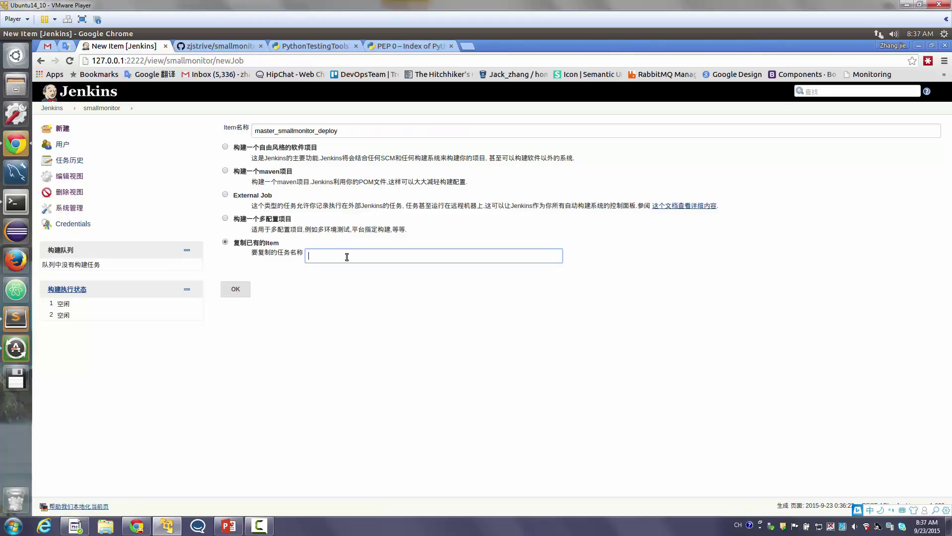
{"action": "type", "text": "ma"}
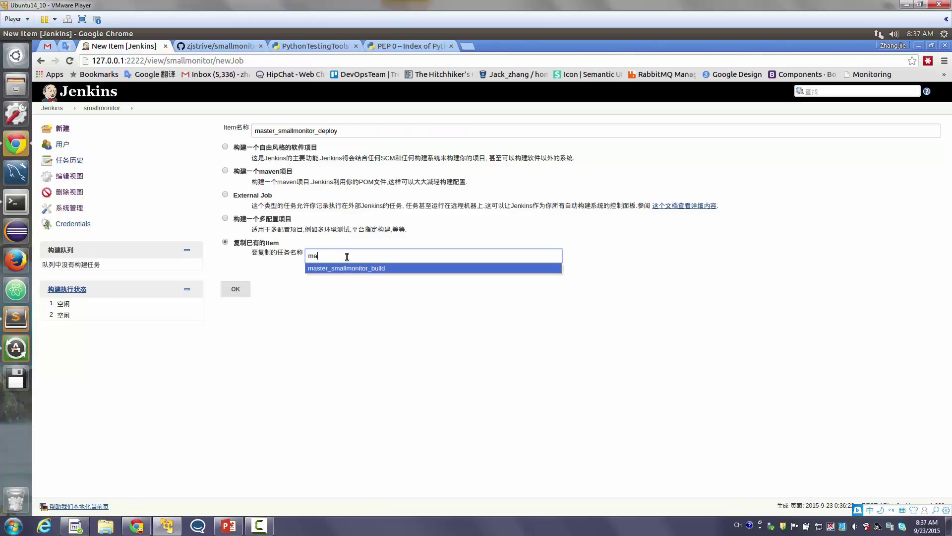
{"action": "key", "text": "Return"}
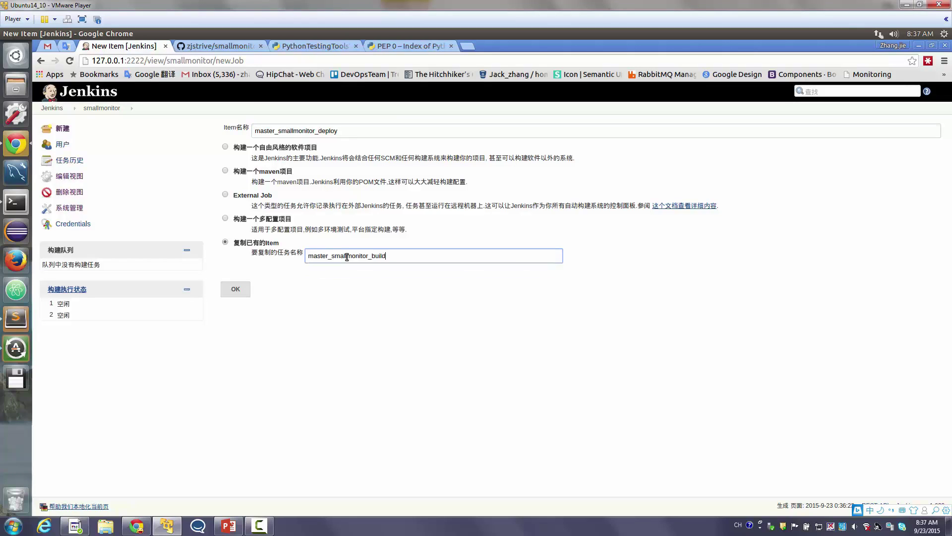
{"action": "left_click", "coordinate": [236, 289]}
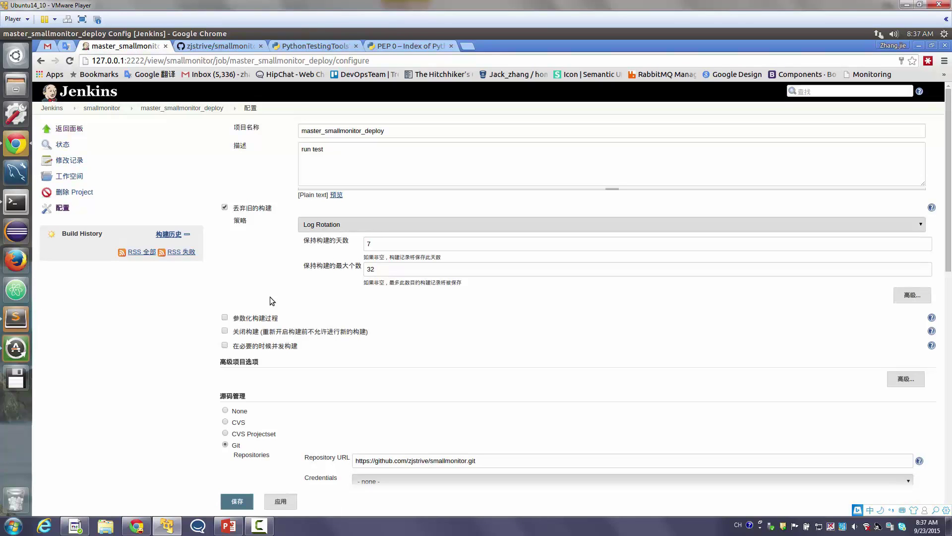
Change the deploy job's description from 'run test' to 'deploy'
{"action": "double_click", "coordinate": [351, 163]}
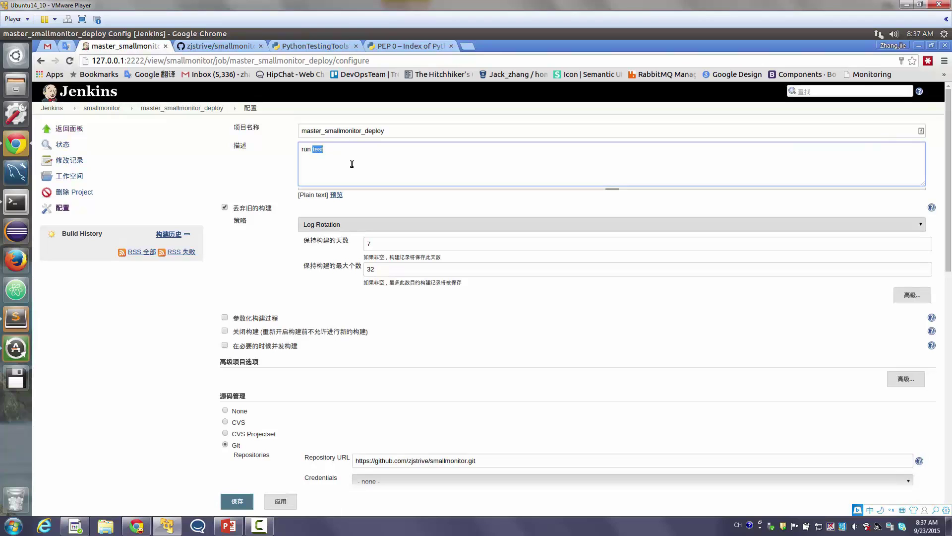
{"action": "scroll", "coordinate": [352, 164], "scroll_direction": "down", "scroll_amount": 10}
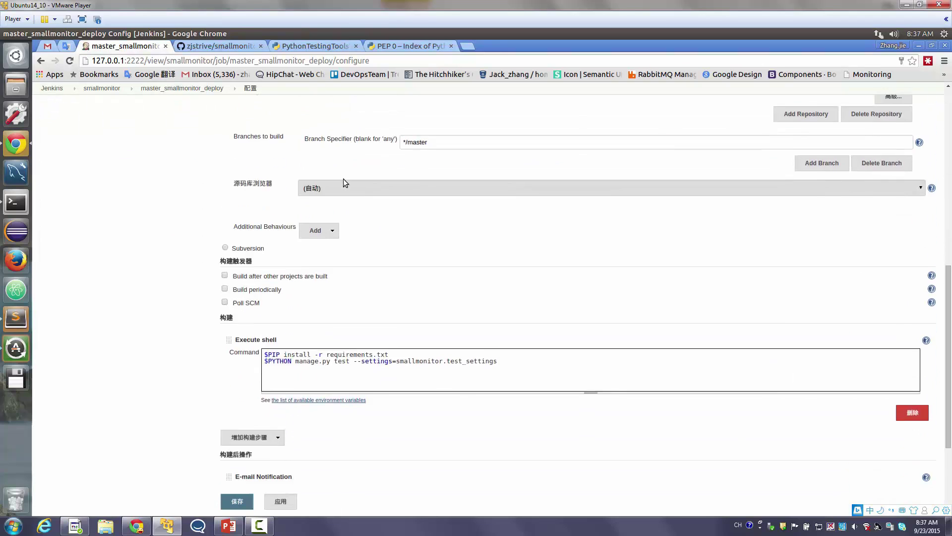
{"action": "scroll", "coordinate": [375, 301], "scroll_direction": "up", "scroll_amount": 10}
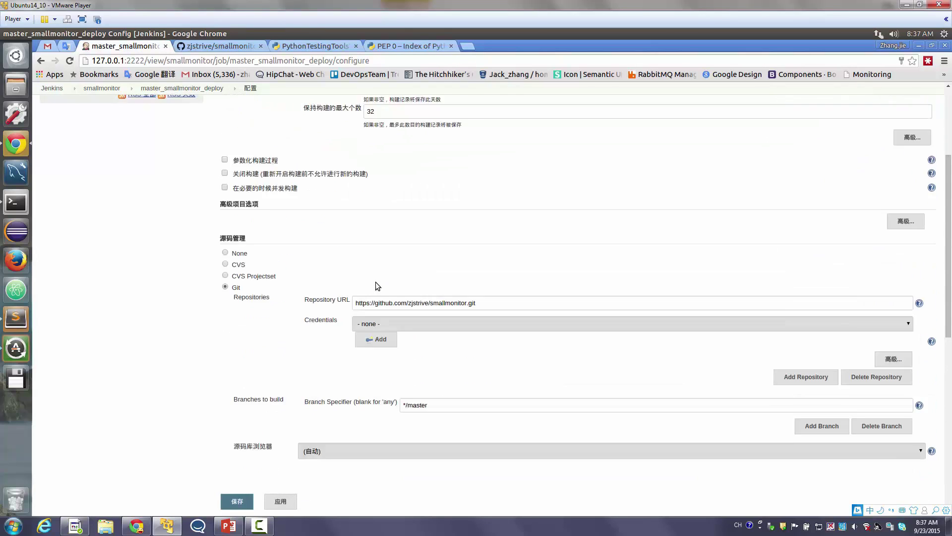
{"action": "triple_click", "coordinate": [377, 163]}
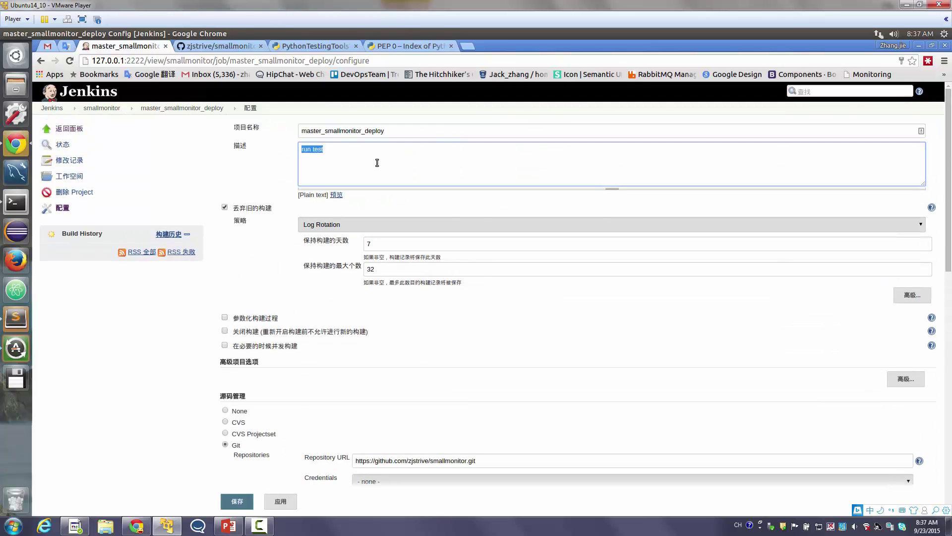
{"action": "key", "text": "BackSpace"}
{"action": "type", "text": "deploy"}
Delete the $PIP install -r requirements.txt line from the shell command
{"action": "scroll", "coordinate": [393, 191], "scroll_direction": "down", "scroll_amount": 5}
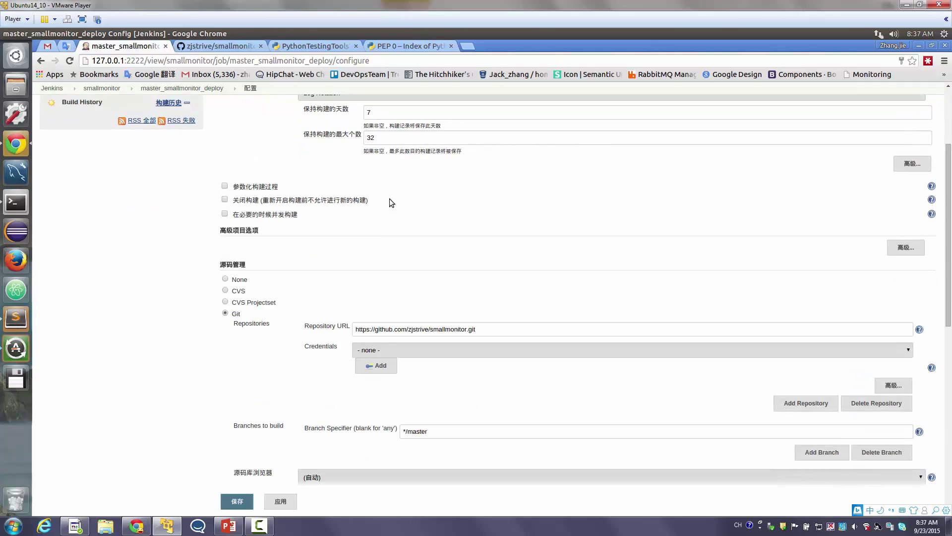
{"action": "scroll", "coordinate": [449, 367], "scroll_direction": "down", "scroll_amount": 3}
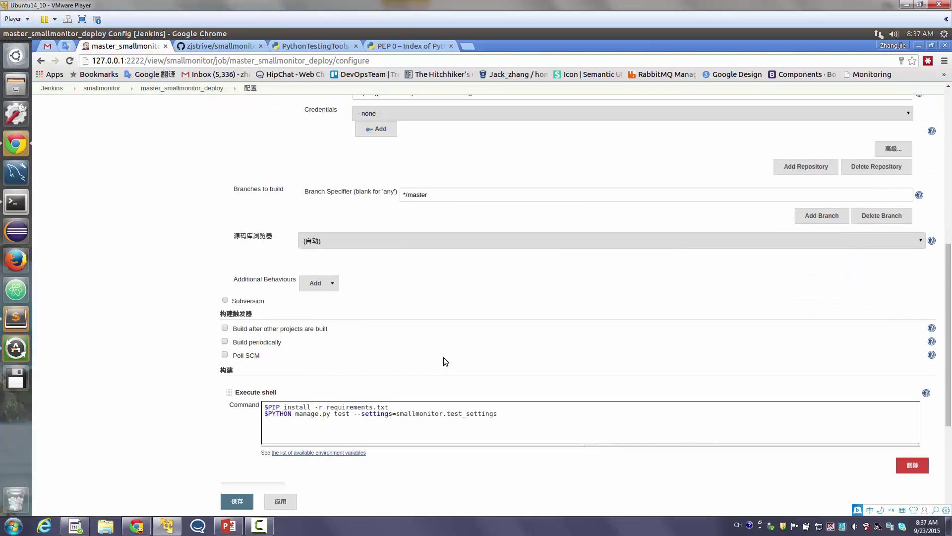
{"action": "scroll", "coordinate": [362, 350], "scroll_direction": "down", "scroll_amount": 2}
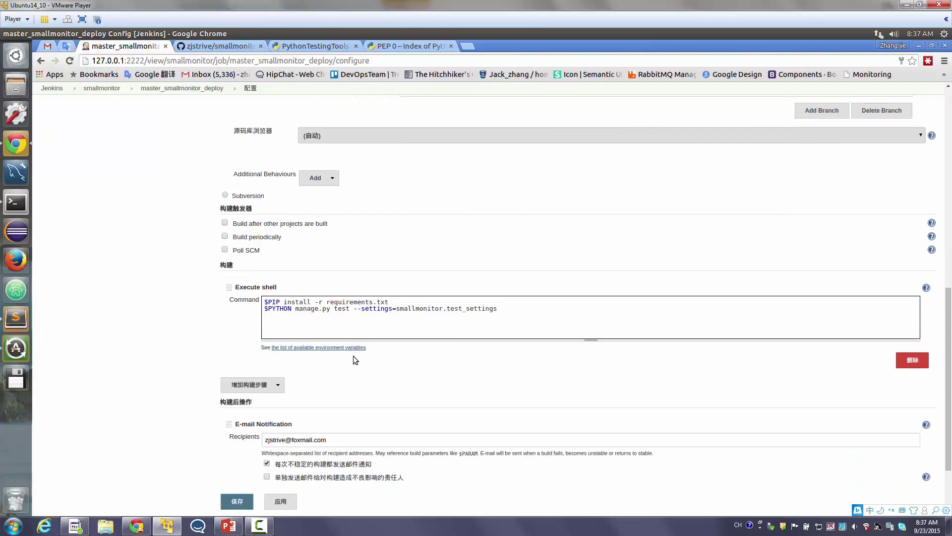
{"action": "left_click", "coordinate": [336, 300]}
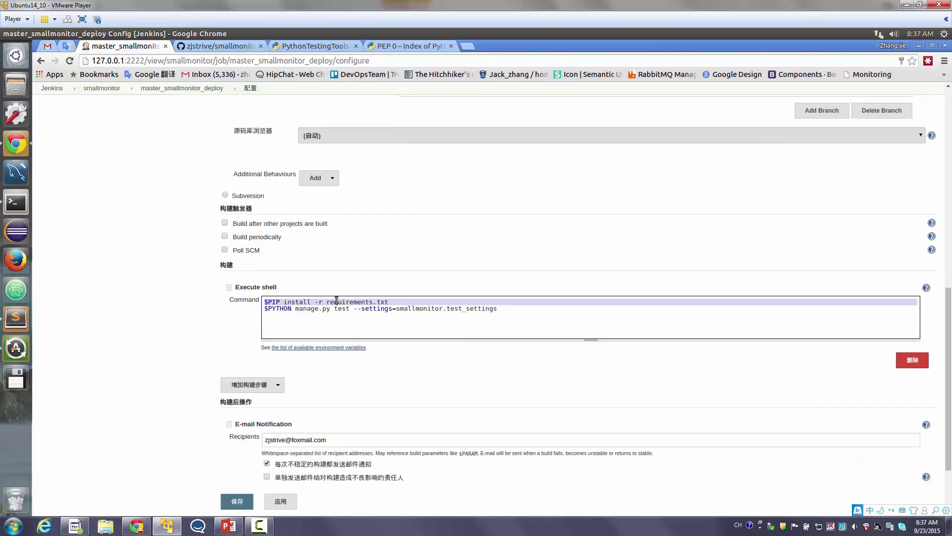
{"action": "key", "text": "Delete"}
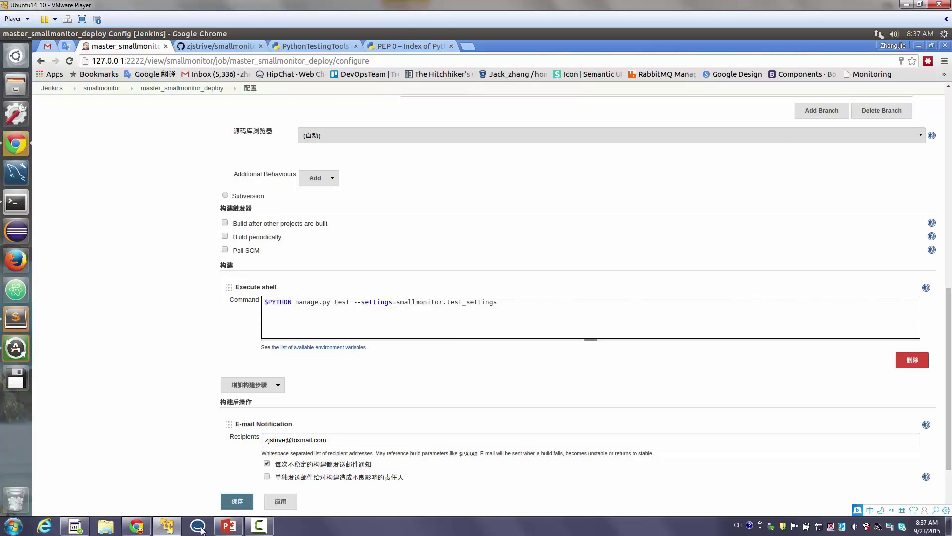
Copy README line 46's manage.py runserver --insecure 0.0.0.0:2332 command and return to Jenkins
{"action": "left_click", "coordinate": [20, 320]}
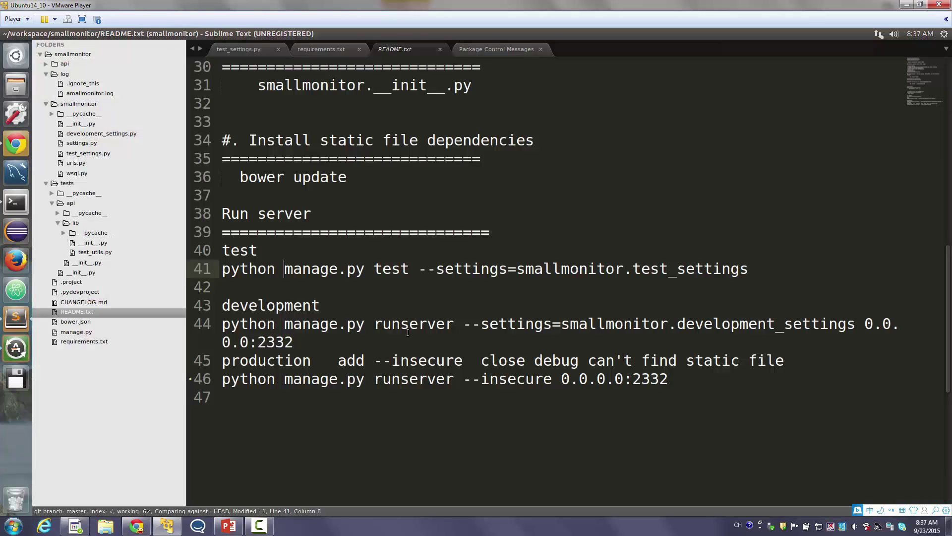
{"action": "triple_click", "coordinate": [424, 360]}
{"action": "double_click", "coordinate": [416, 380]}
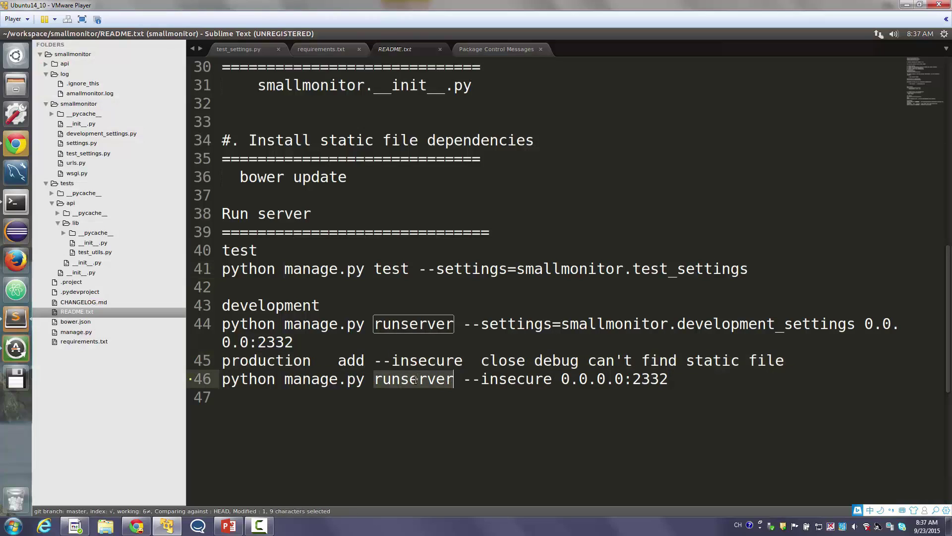
{"action": "double_click", "coordinate": [327, 378]}
{"action": "left_click_drag", "start_coordinate": [327, 378], "coordinate": [651, 382]}
{"action": "key", "text": "ctrl+c"}
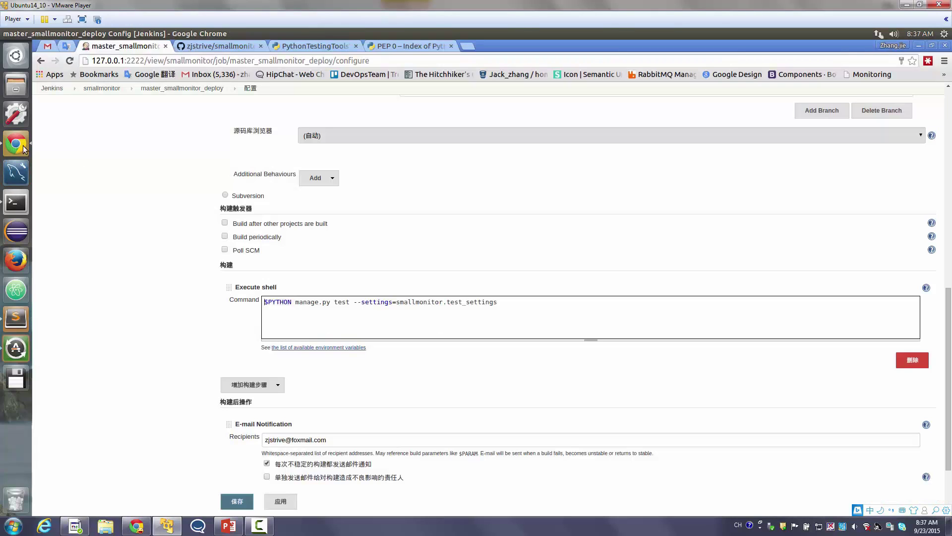
{"action": "left_click", "coordinate": [15, 143]}
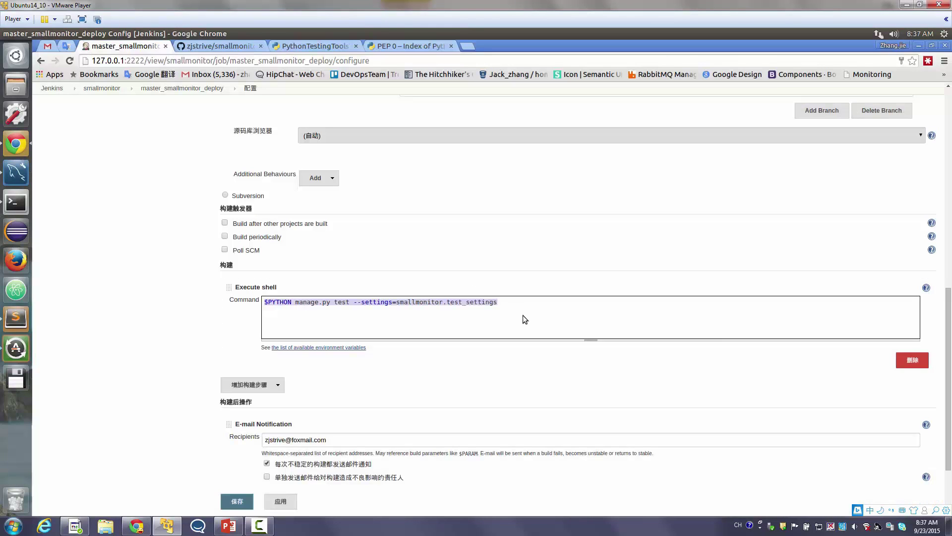
{"action": "left_click", "coordinate": [529, 311]}
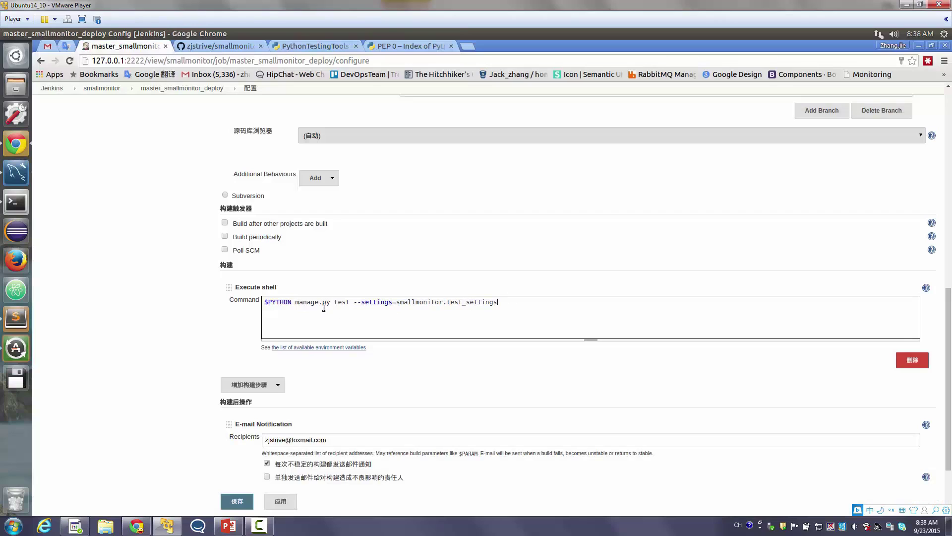
Replace the test command with manage.py runserver --insecure 0.0.0.0:2332 and save the deploy job
{"action": "left_click_drag", "start_coordinate": [297, 302], "coordinate": [502, 305]}
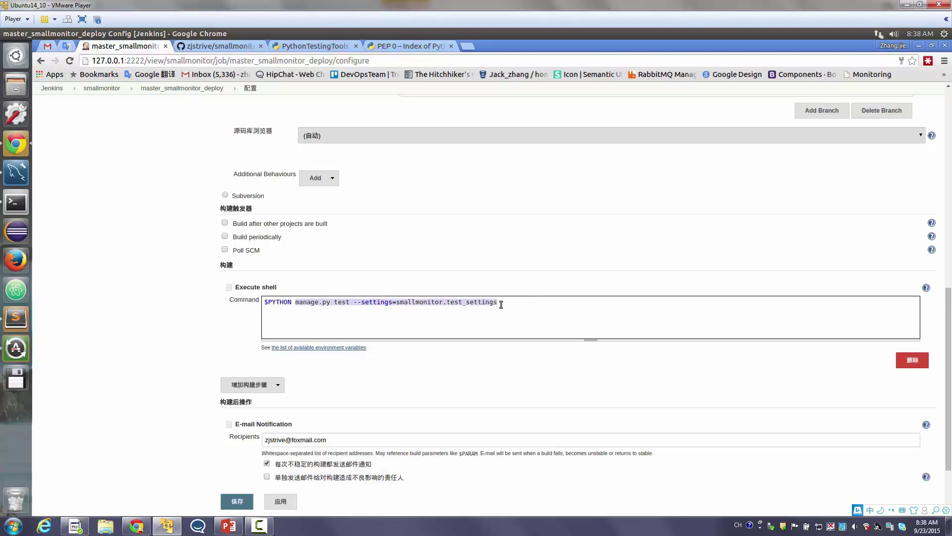
{"action": "key", "text": "ctrl+v"}
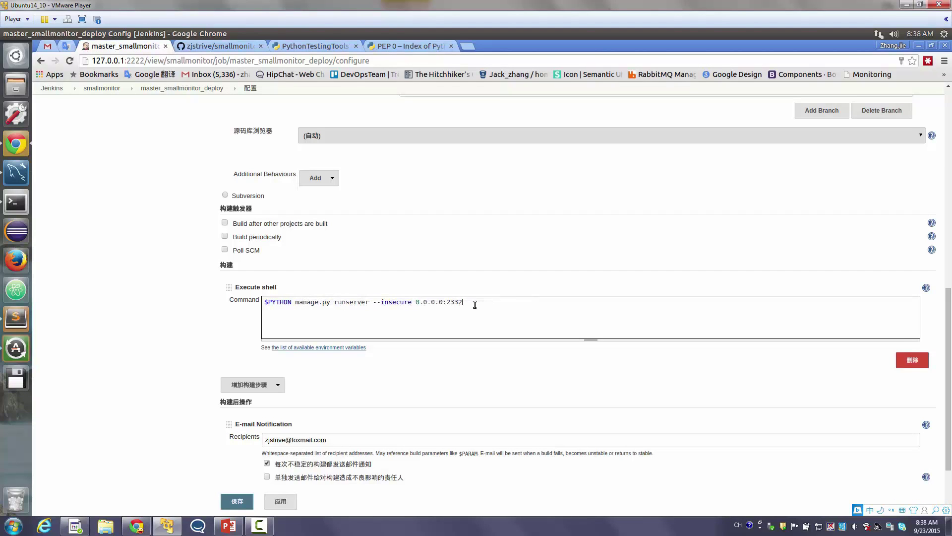
{"action": "scroll", "coordinate": [423, 331], "scroll_direction": "down", "scroll_amount": 3}
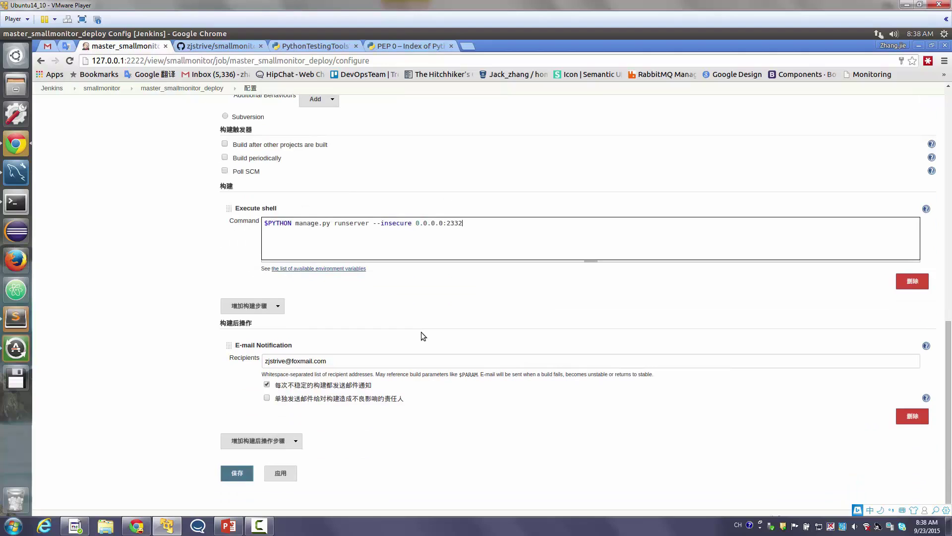
{"action": "left_click", "coordinate": [239, 474]}
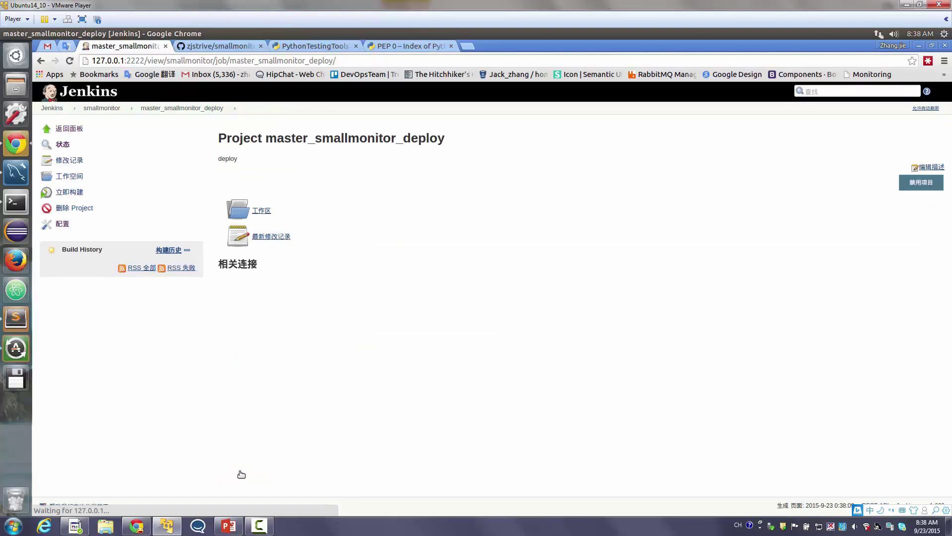
{"action": "left_click", "coordinate": [102, 109]}
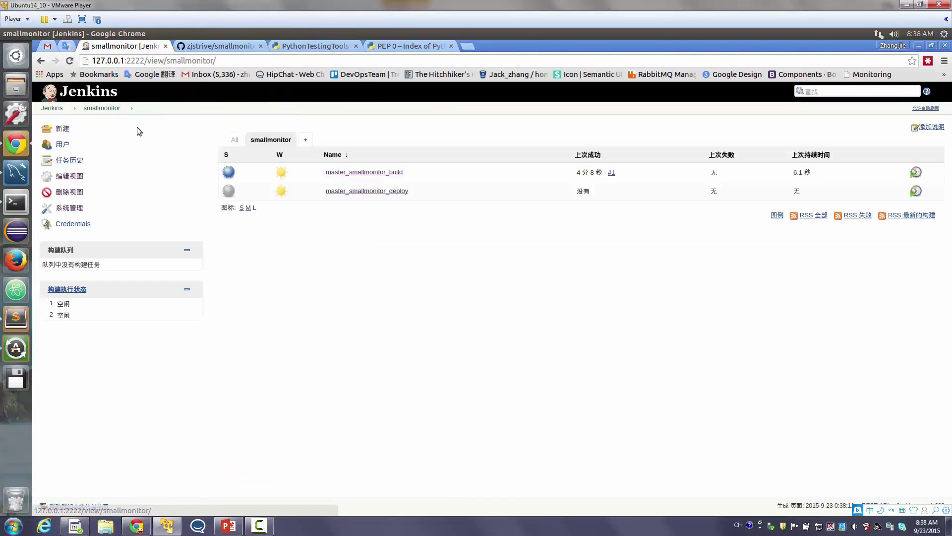
Open master_smallmonitor_build's configuration and scroll to the build triggers
{"action": "left_click", "coordinate": [370, 173]}
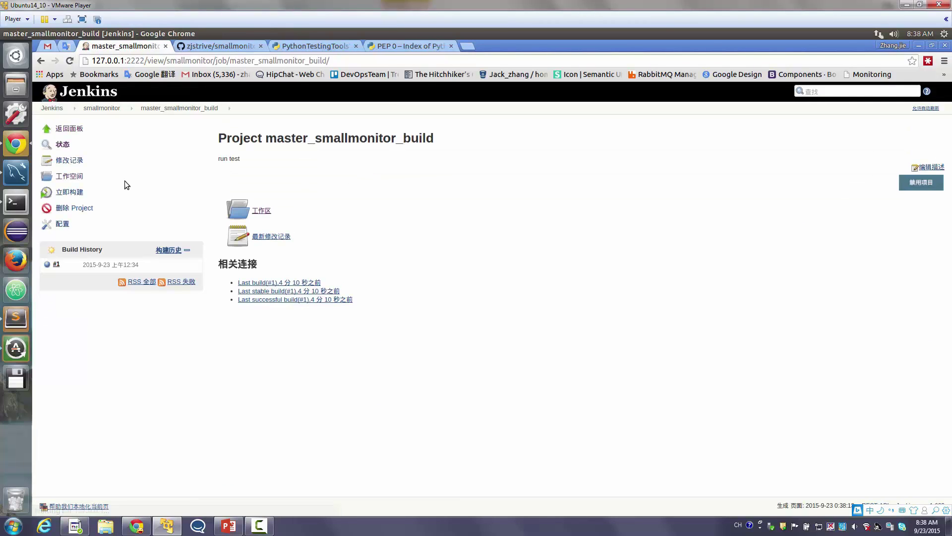
{"action": "left_click", "coordinate": [63, 228]}
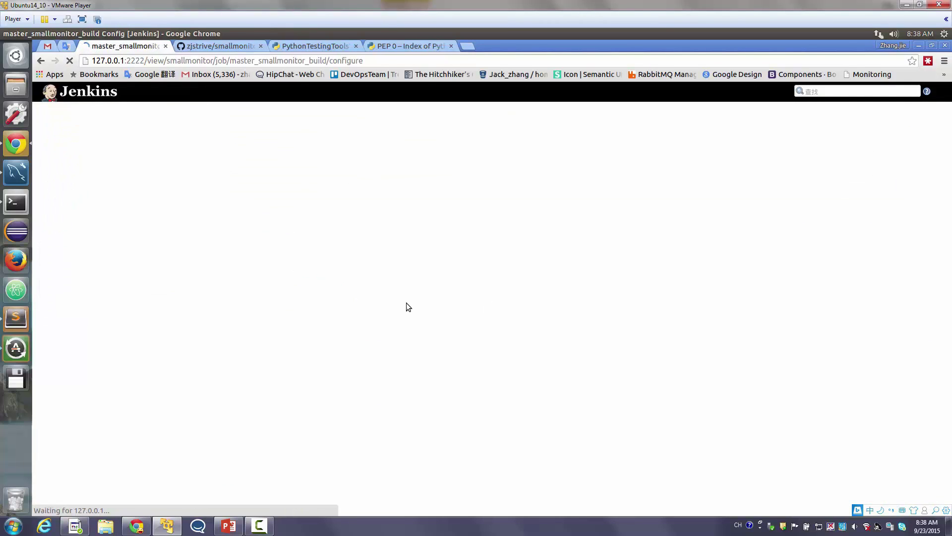
{"action": "scroll", "coordinate": [388, 302], "scroll_direction": "down", "scroll_amount": 3}
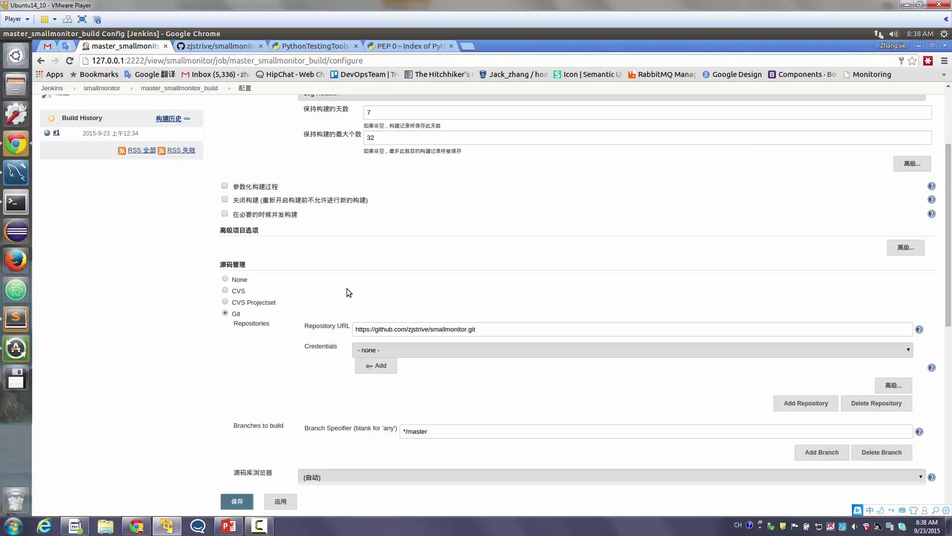
{"action": "scroll", "coordinate": [271, 233], "scroll_direction": "down", "scroll_amount": 2}
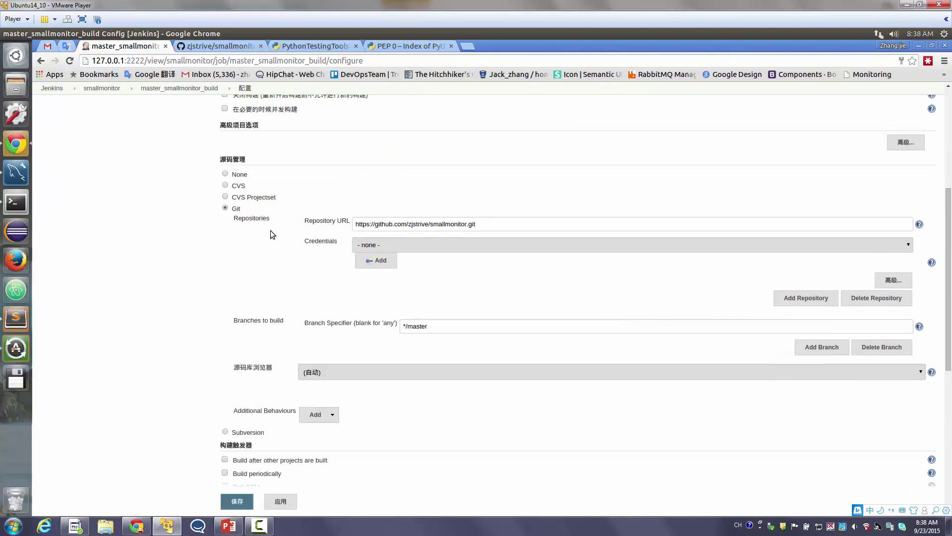
{"action": "scroll", "coordinate": [271, 232], "scroll_direction": "down", "scroll_amount": 1}
{"action": "scroll", "coordinate": [270, 231], "scroll_direction": "down", "scroll_amount": 2}
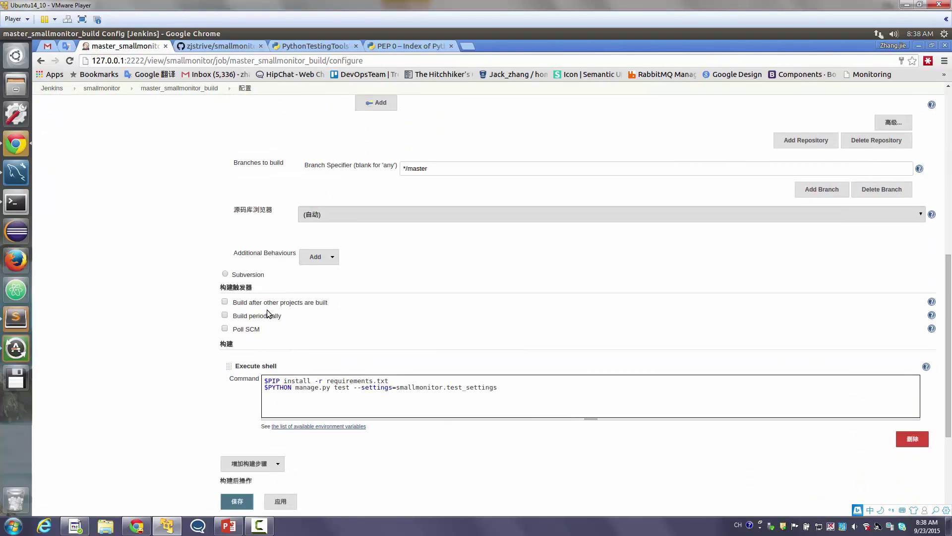
Trigger the build after master_smallmonitor_deploy is built, and save
{"action": "left_click", "coordinate": [294, 303]}
{"action": "left_click", "coordinate": [333, 322]}
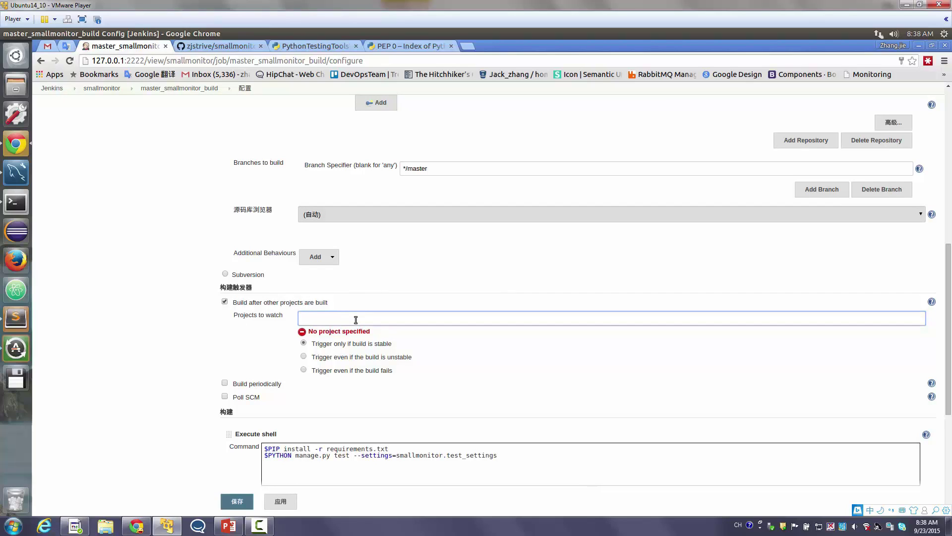
{"action": "type", "text": "m"}
{"action": "key", "text": "Down"}
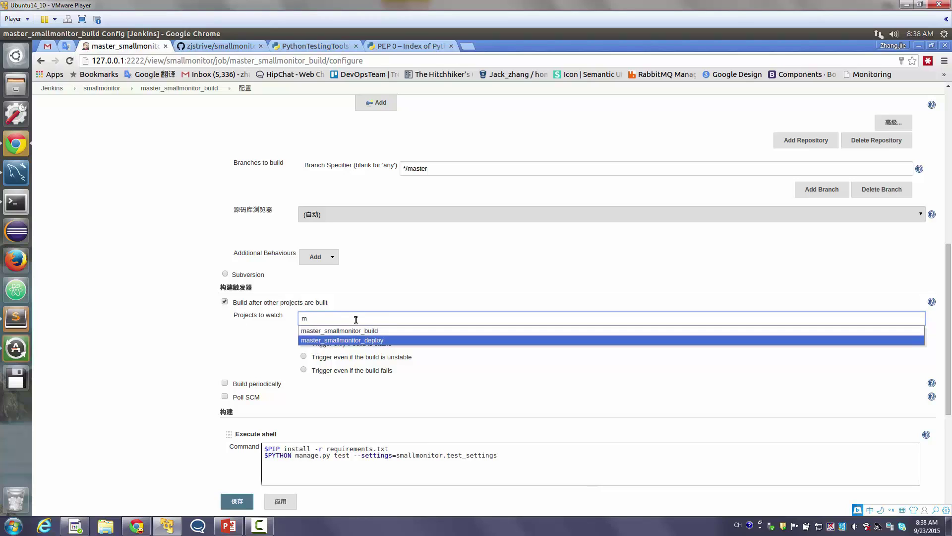
{"action": "key", "text": "Return"}
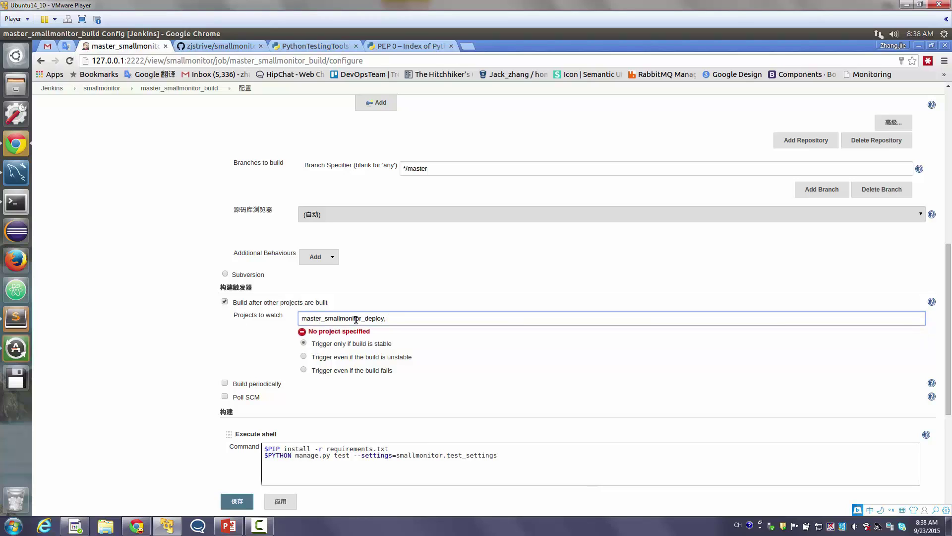
{"action": "double_click", "coordinate": [359, 320]}
{"action": "scroll", "coordinate": [358, 319], "scroll_direction": "down", "scroll_amount": 3}
{"action": "left_click", "coordinate": [237, 501]}
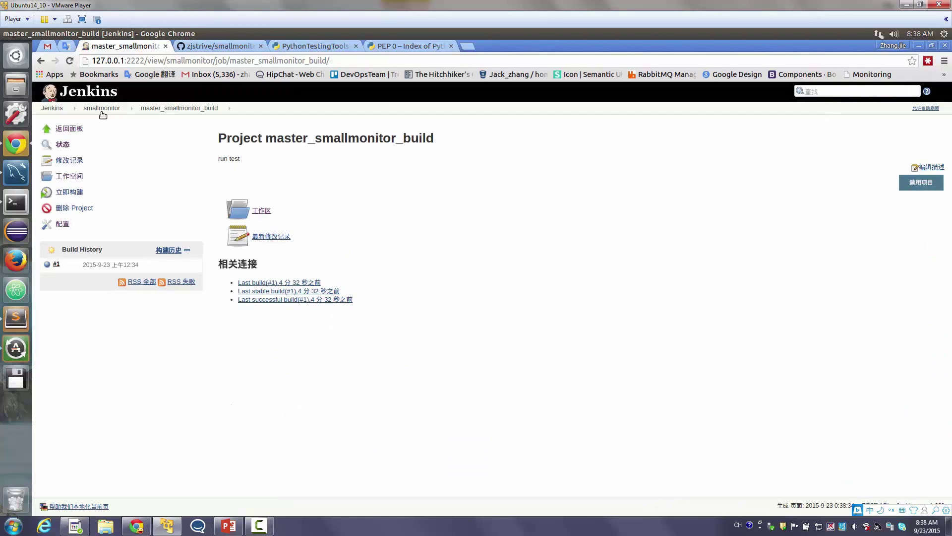
{"action": "left_click", "coordinate": [102, 108]}
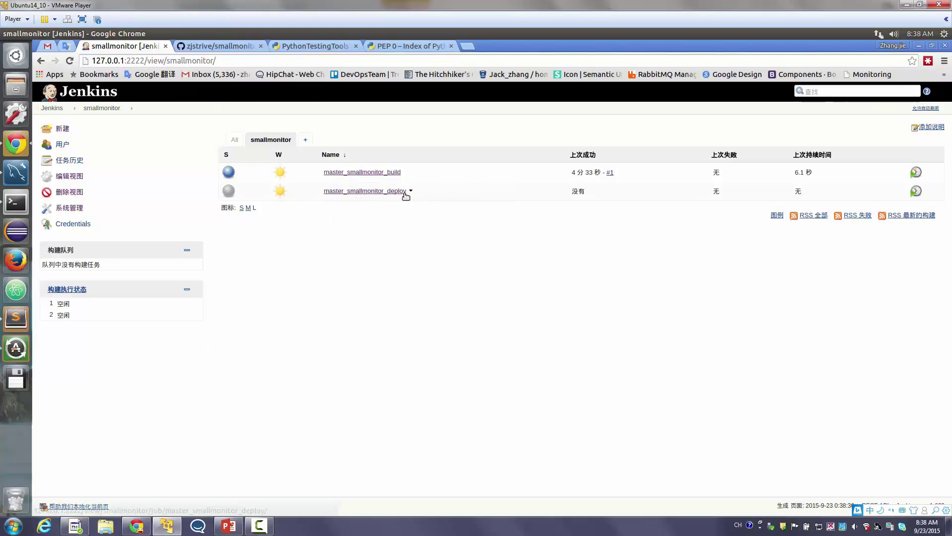
Check master_smallmonitor_build's upstream project master_smallmonitor_deploy, then reopen its configuration
{"action": "left_click_drag", "start_coordinate": [415, 173], "coordinate": [309, 188]}
{"action": "left_click", "coordinate": [308, 218]}
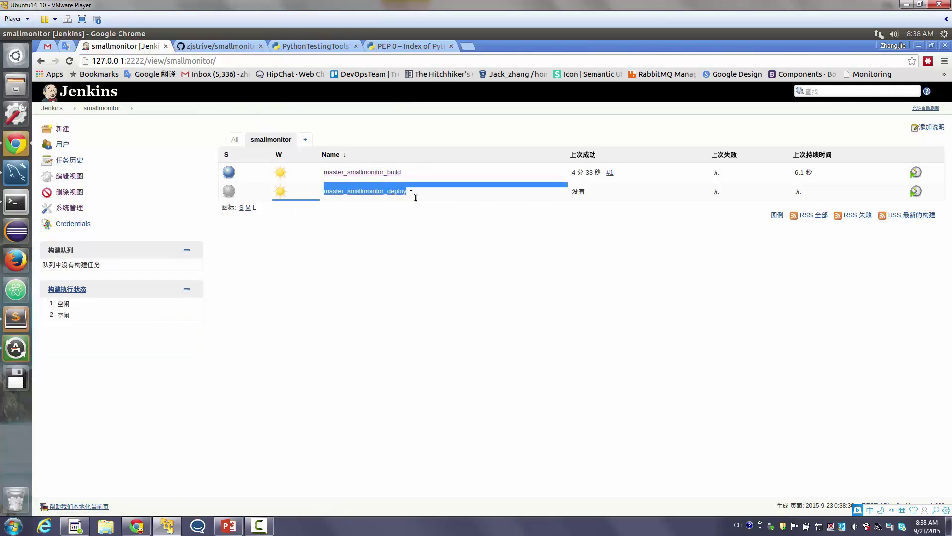
{"action": "left_click", "coordinate": [373, 172]}
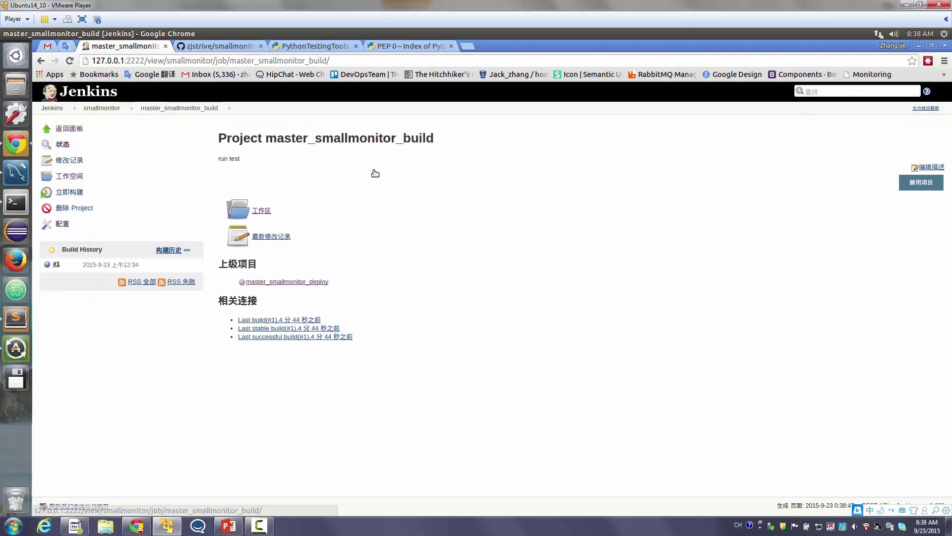
{"action": "left_click", "coordinate": [62, 224]}
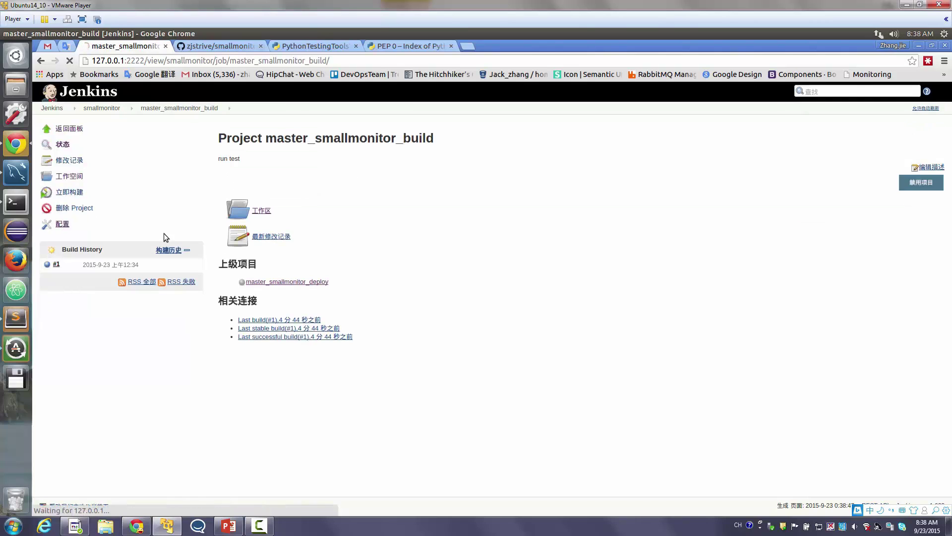
{"action": "scroll", "coordinate": [488, 271], "scroll_direction": "down", "scroll_amount": 10}
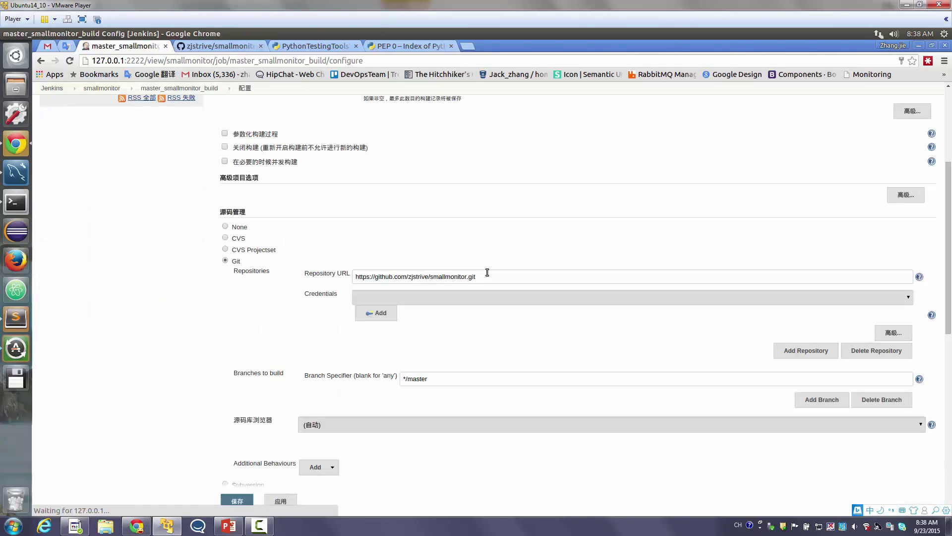
Enable Poll SCM and bring up the schedule syntax help
{"action": "scroll", "coordinate": [258, 303], "scroll_direction": "down", "scroll_amount": 3}
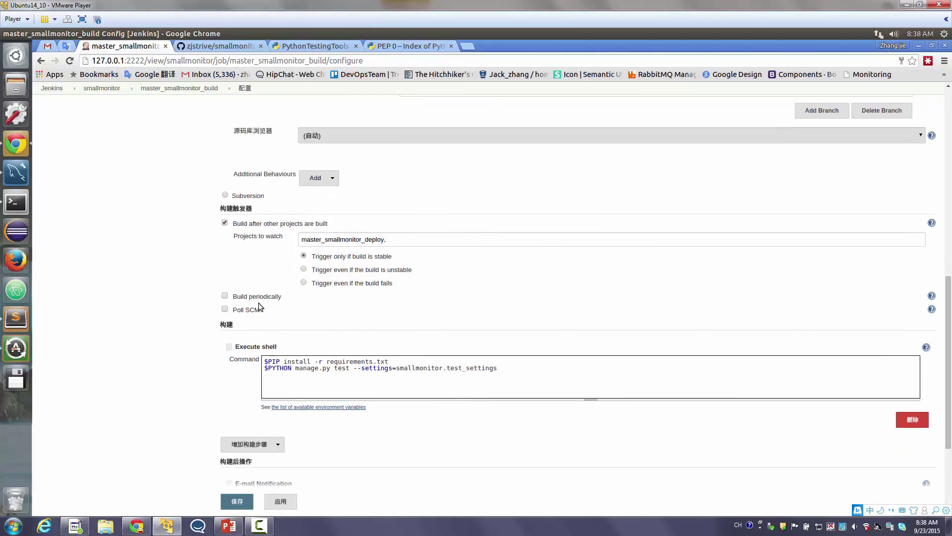
{"action": "left_click", "coordinate": [224, 309]}
{"action": "left_click", "coordinate": [330, 339]}
{"action": "scroll", "coordinate": [595, 308], "scroll_direction": "down", "scroll_amount": 4}
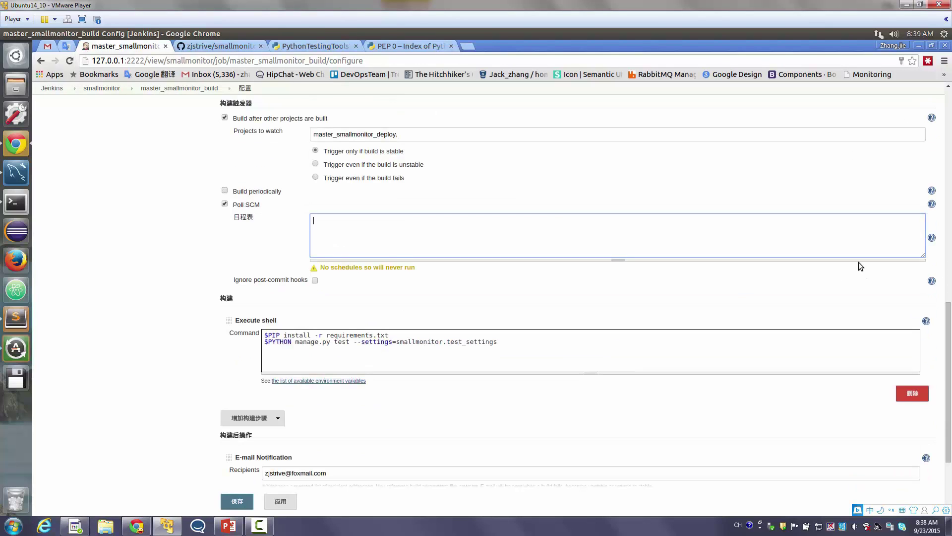
{"action": "left_click", "coordinate": [932, 238]}
{"action": "scroll", "coordinate": [456, 297], "scroll_direction": "down", "scroll_amount": 3}
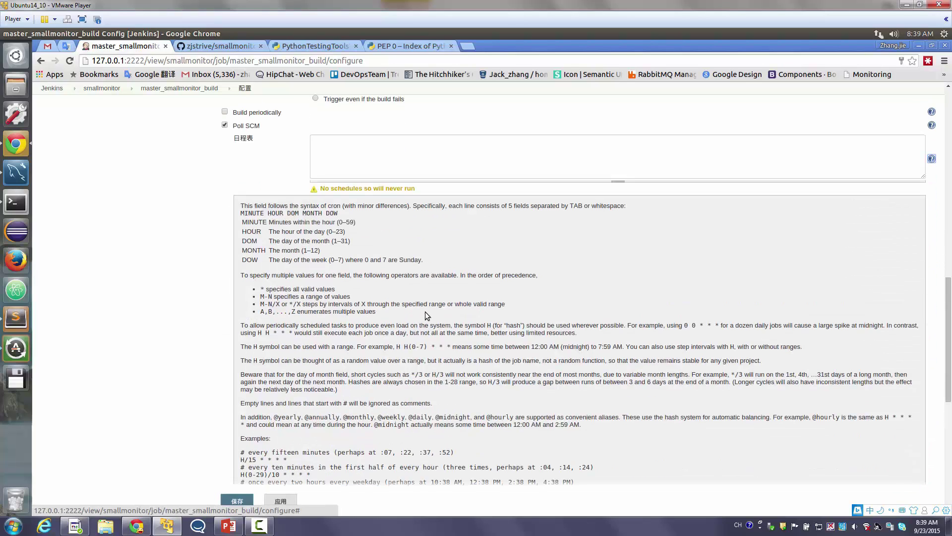
{"action": "scroll", "coordinate": [425, 315], "scroll_direction": "down", "scroll_amount": 4}
Pick out the H/15 * * * * every-fifteen-minutes example from the help
{"action": "triple_click", "coordinate": [262, 349]}
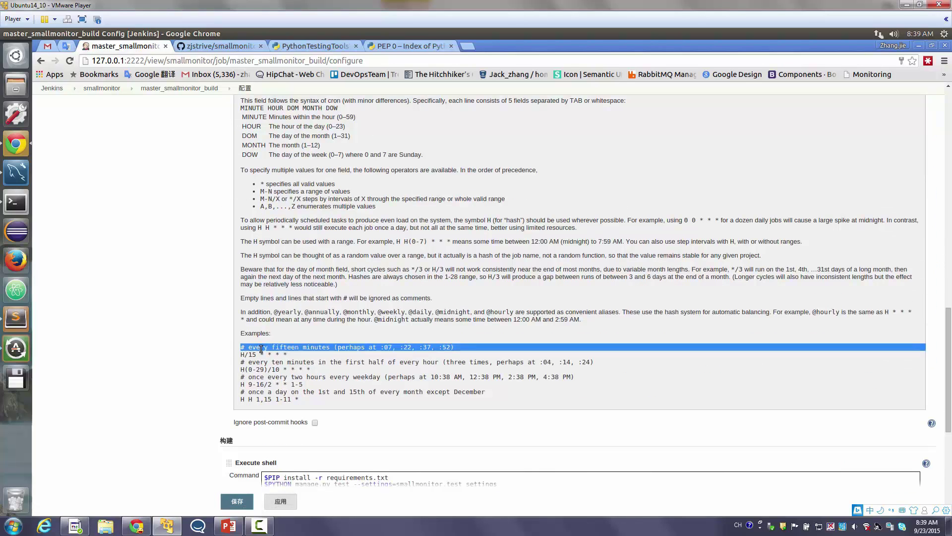
{"action": "left_click_drag", "start_coordinate": [261, 350], "coordinate": [263, 355]}
{"action": "triple_click", "coordinate": [263, 354]}
{"action": "key", "text": "ctrl+c"}
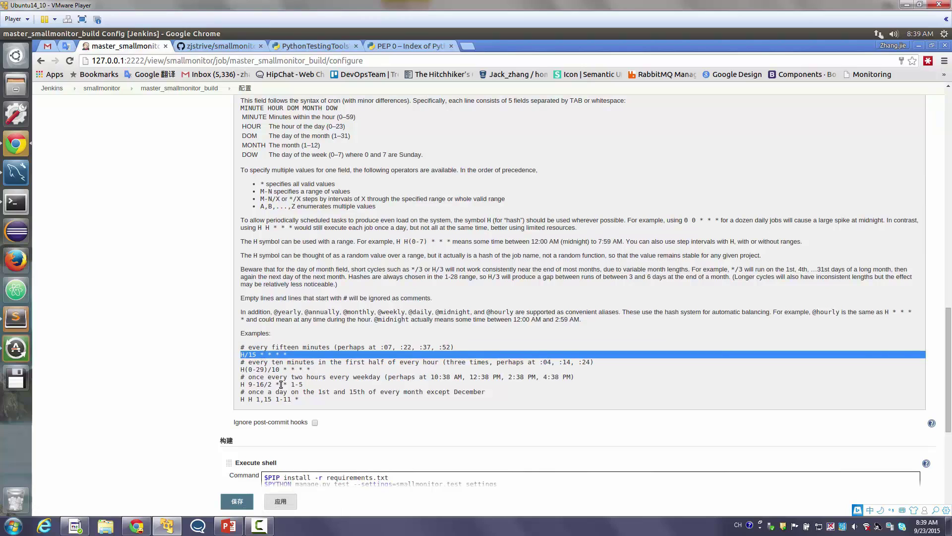
{"action": "triple_click", "coordinate": [307, 376]}
{"action": "left_click_drag", "start_coordinate": [309, 370], "coordinate": [242, 362]}
{"action": "left_click", "coordinate": [310, 380]}
{"action": "triple_click", "coordinate": [293, 386]}
{"action": "left_click", "coordinate": [296, 401]}
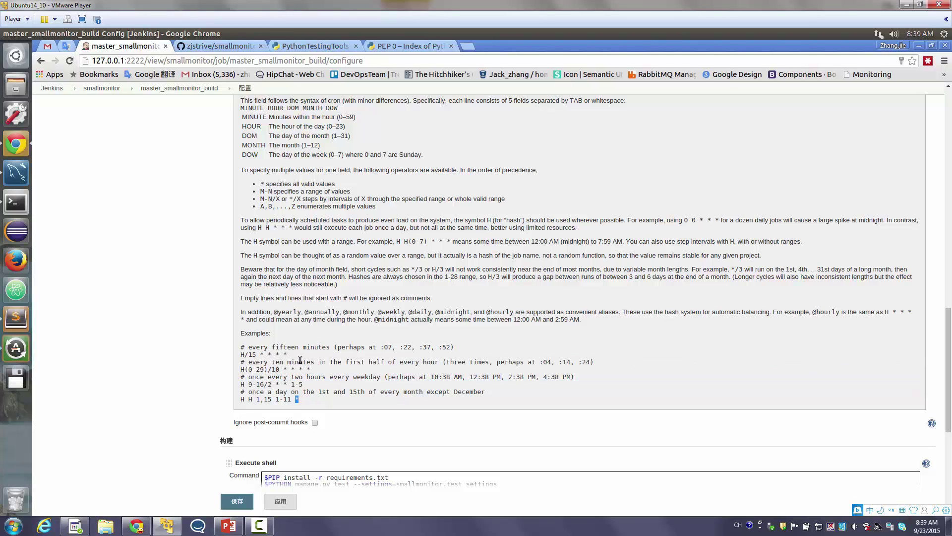
{"action": "left_click_drag", "start_coordinate": [299, 357], "coordinate": [243, 354]}
Paste H/15 * * * * as the polling schedule and save the job
{"action": "scroll", "coordinate": [310, 370], "scroll_direction": "up", "scroll_amount": 6}
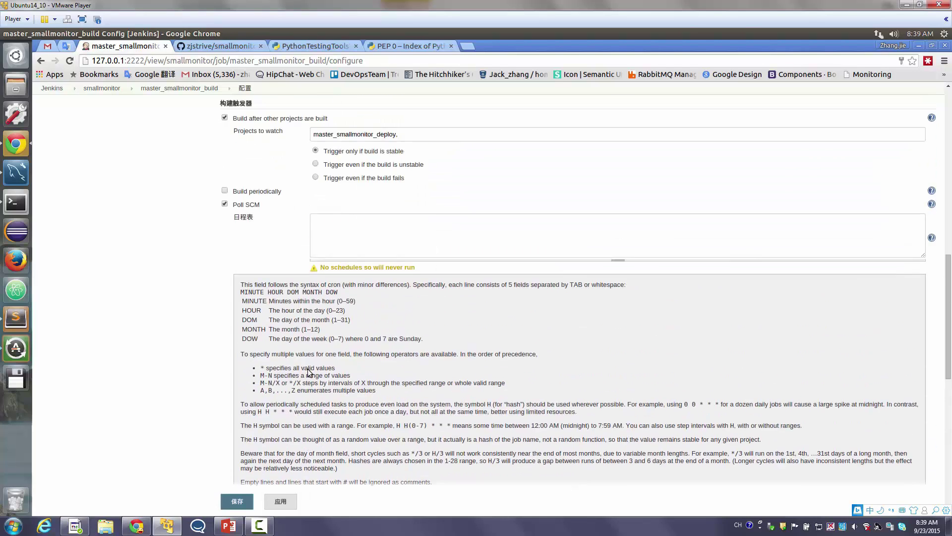
{"action": "left_click", "coordinate": [334, 357]}
{"action": "key", "text": "ctrl+v"}
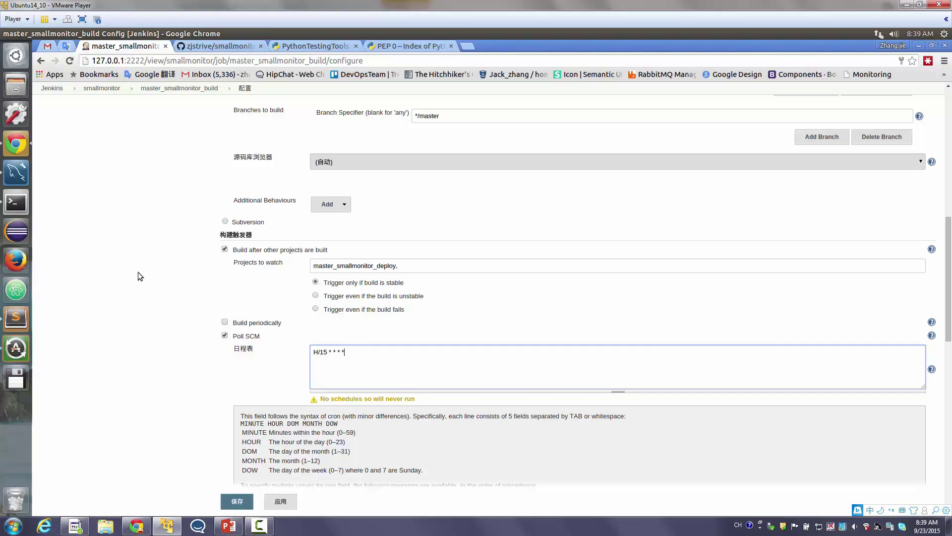
{"action": "scroll", "coordinate": [107, 312], "scroll_direction": "up", "scroll_amount": 4}
{"action": "scroll", "coordinate": [117, 306], "scroll_direction": "down", "scroll_amount": 6}
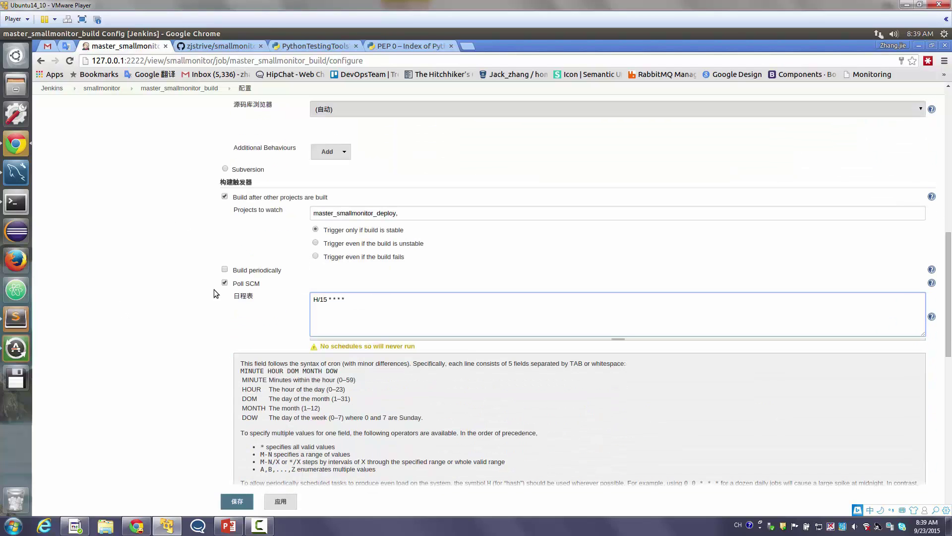
{"action": "scroll", "coordinate": [215, 293], "scroll_direction": "down", "scroll_amount": 5}
{"action": "left_click", "coordinate": [243, 503]}
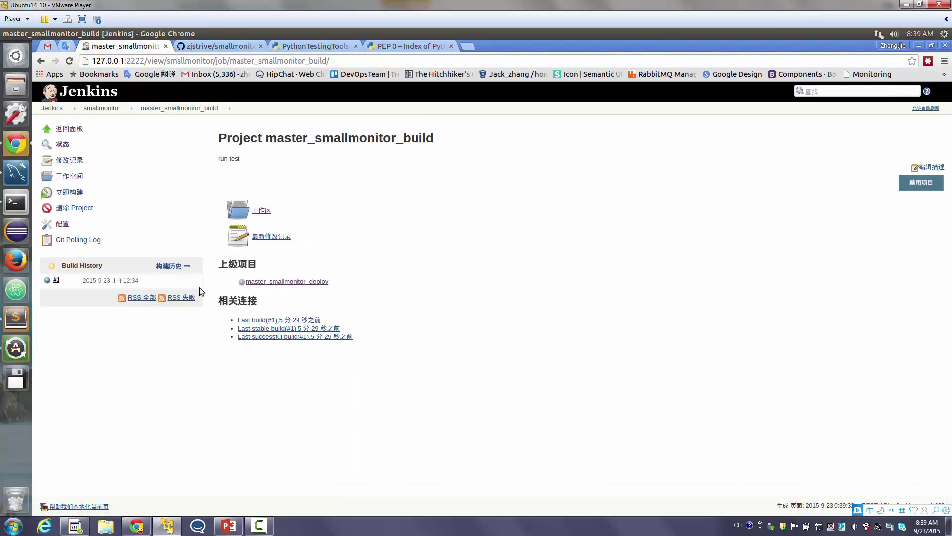
Open build #2's console output for master_smallmonitor_build
{"action": "left_click", "coordinate": [101, 108]}
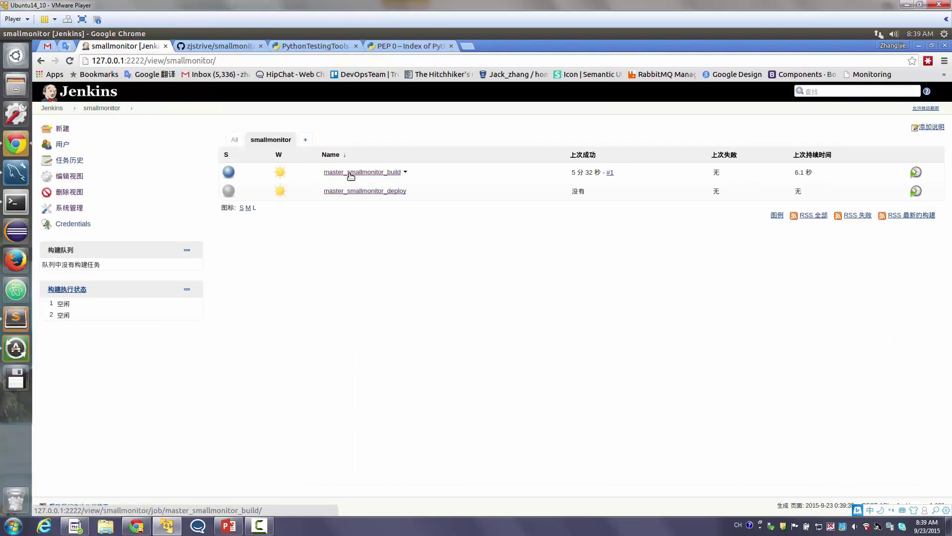
{"action": "left_click", "coordinate": [331, 174]}
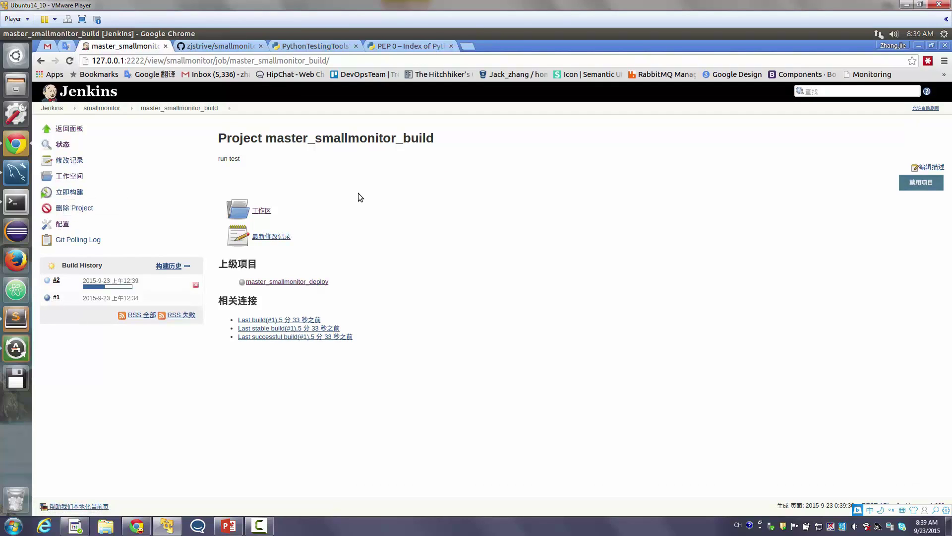
{"action": "left_click", "coordinate": [47, 282]}
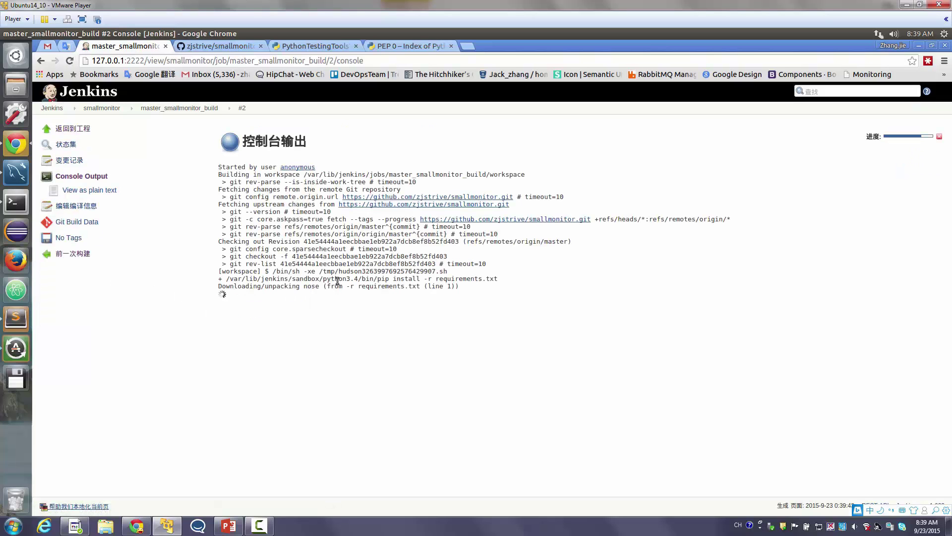
{"action": "triple_click", "coordinate": [337, 279]}
{"action": "triple_click", "coordinate": [337, 293]}
{"action": "left_click_drag", "start_coordinate": [336, 292], "coordinate": [360, 254]}
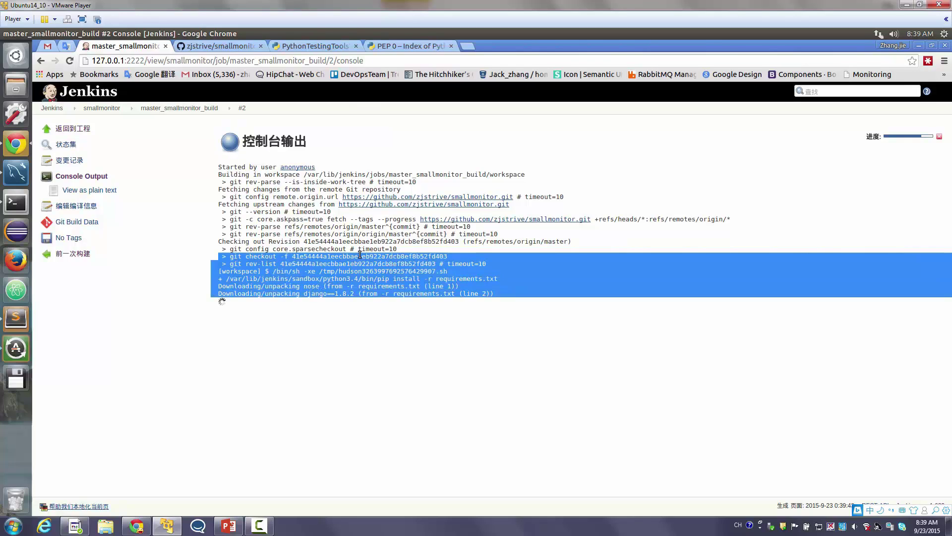
{"action": "left_click", "coordinate": [361, 255]}
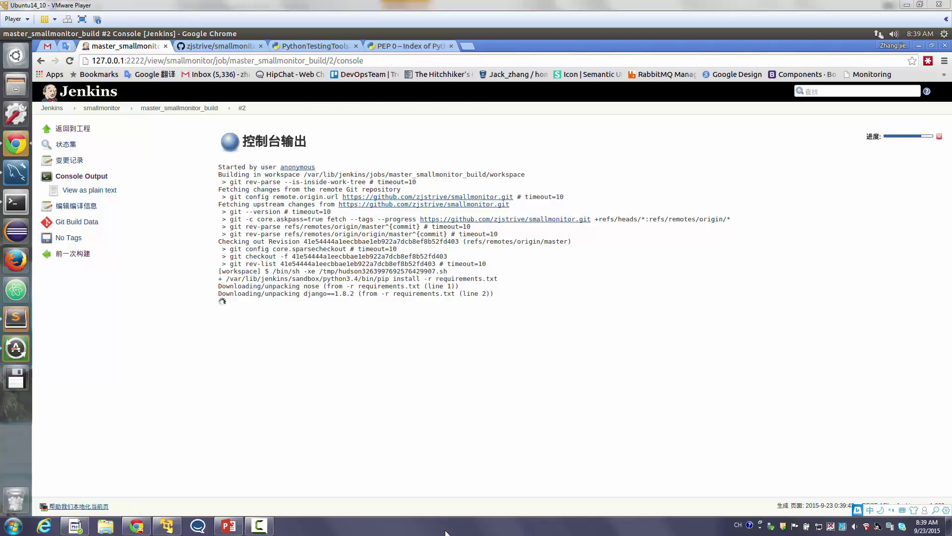
Find the ImportError for missing module pymysql and return to the project page
{"action": "scroll", "coordinate": [419, 437], "scroll_direction": "up", "scroll_amount": 5}
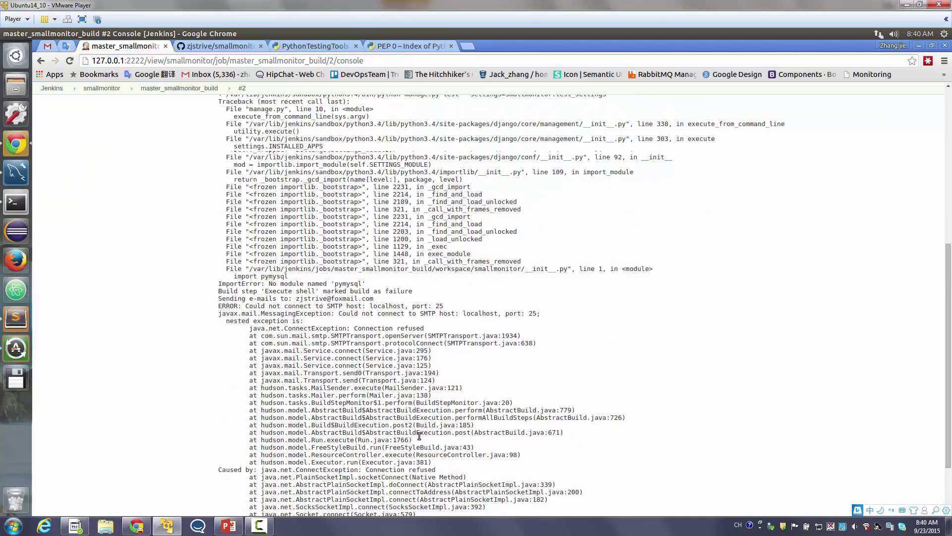
{"action": "scroll", "coordinate": [369, 475], "scroll_direction": "down", "scroll_amount": 3}
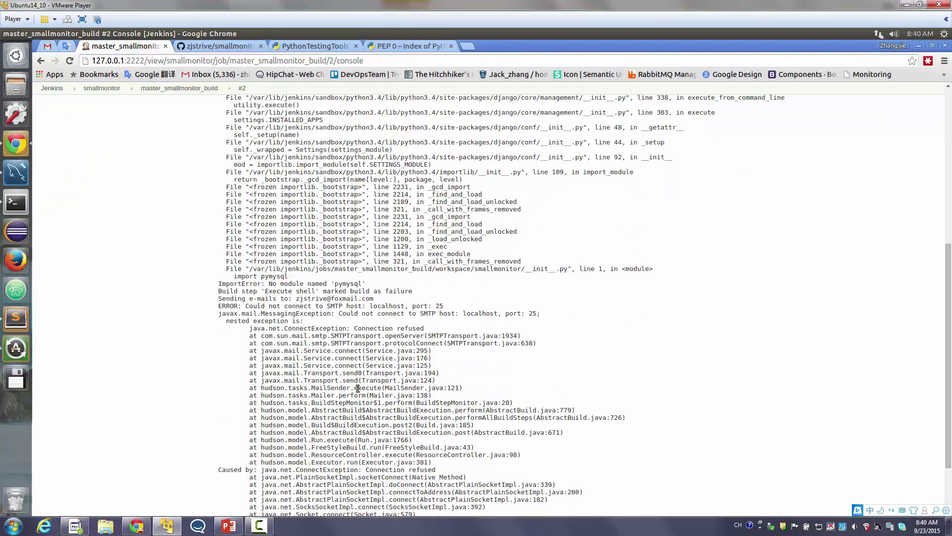
{"action": "double_click", "coordinate": [348, 284]}
{"action": "scroll", "coordinate": [397, 360], "scroll_direction": "down", "scroll_amount": 3}
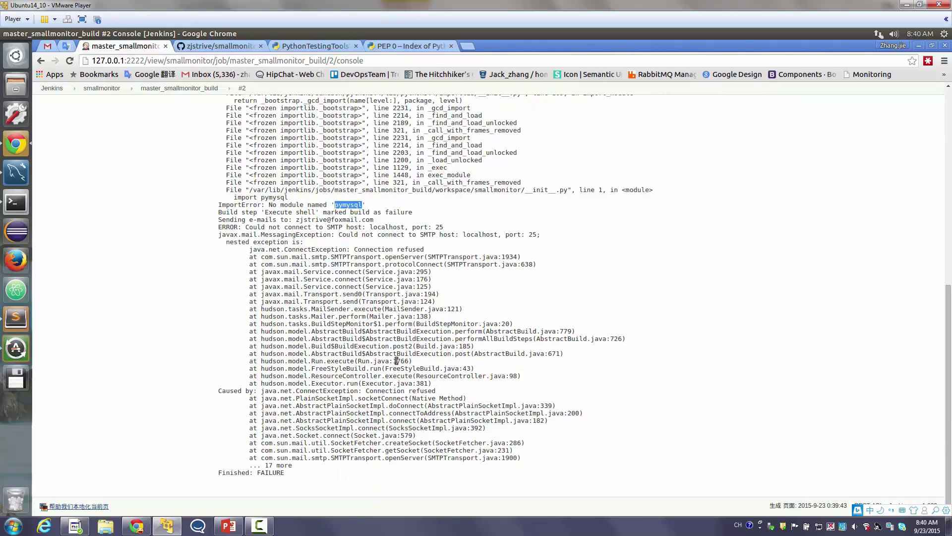
{"action": "scroll", "coordinate": [397, 361], "scroll_direction": "up", "scroll_amount": 8}
{"action": "scroll", "coordinate": [398, 364], "scroll_direction": "up", "scroll_amount": 5}
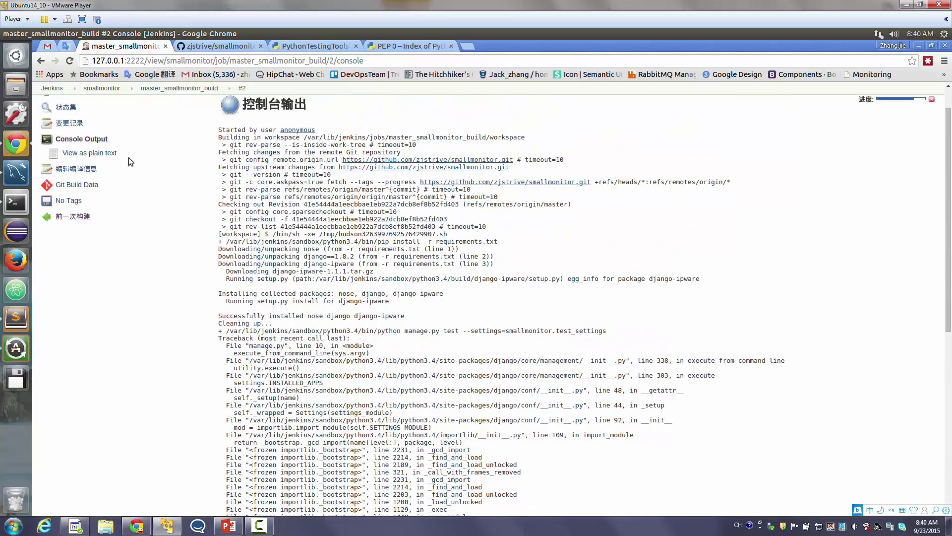
{"action": "left_click", "coordinate": [170, 87]}
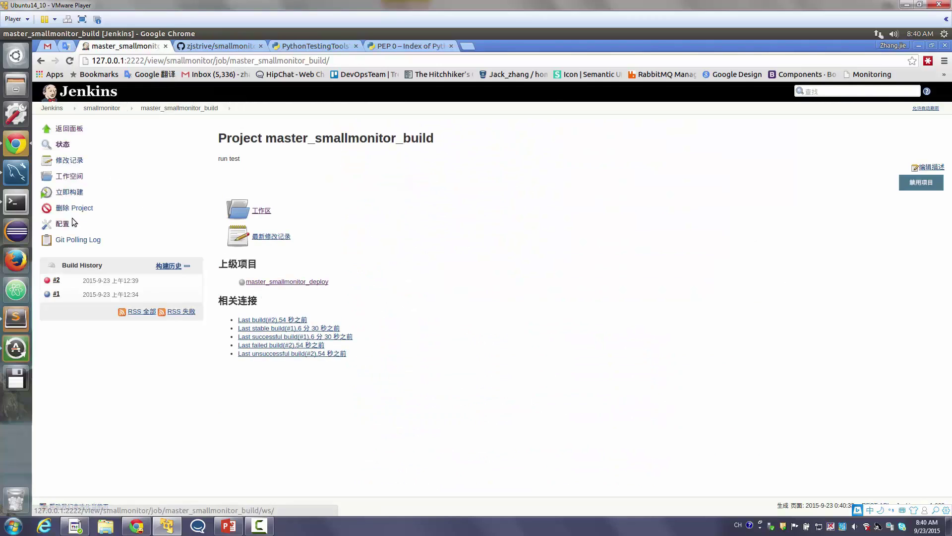
Add '$PIP install pymysql' after the requirements install line in the build command and save
{"action": "left_click", "coordinate": [63, 224]}
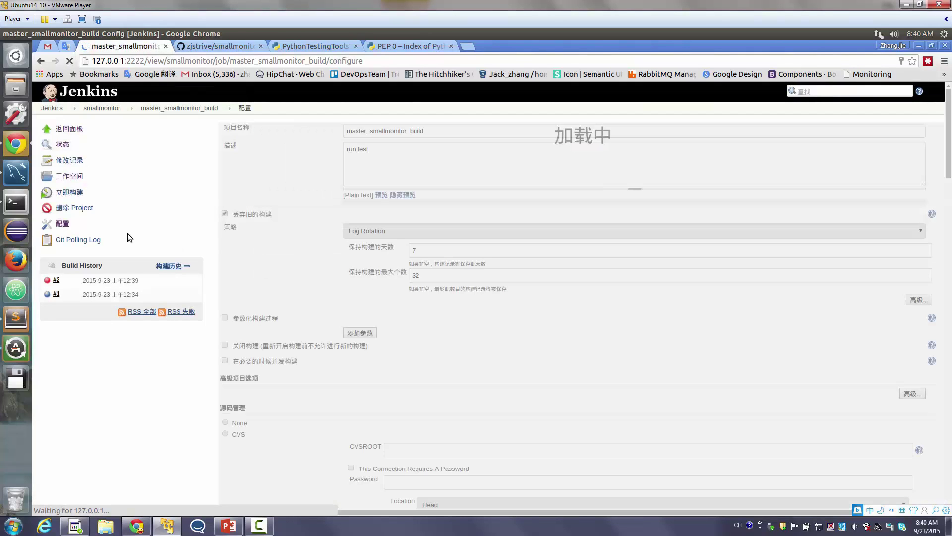
{"action": "scroll", "coordinate": [424, 389], "scroll_direction": "down", "scroll_amount": 5}
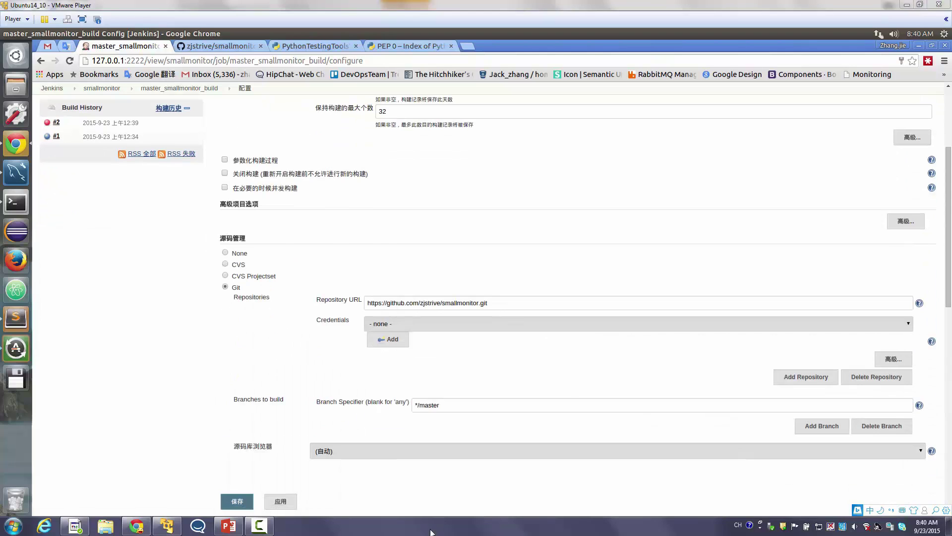
{"action": "scroll", "coordinate": [445, 513], "scroll_direction": "down", "scroll_amount": 10}
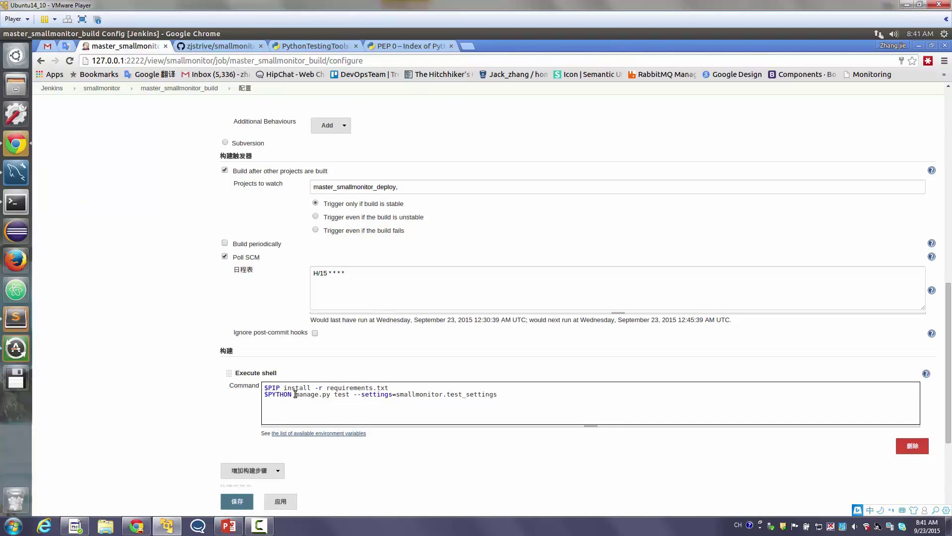
{"action": "left_click", "coordinate": [392, 387]}
{"action": "key", "text": "Return"}
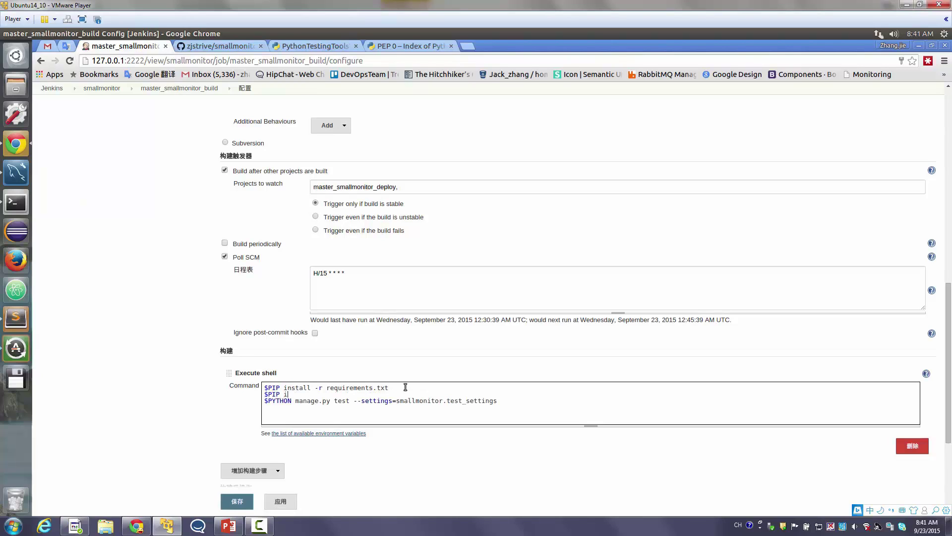
{"action": "type", "text": "$PIP install pymysql"}
{"action": "left_click", "coordinate": [248, 501]}
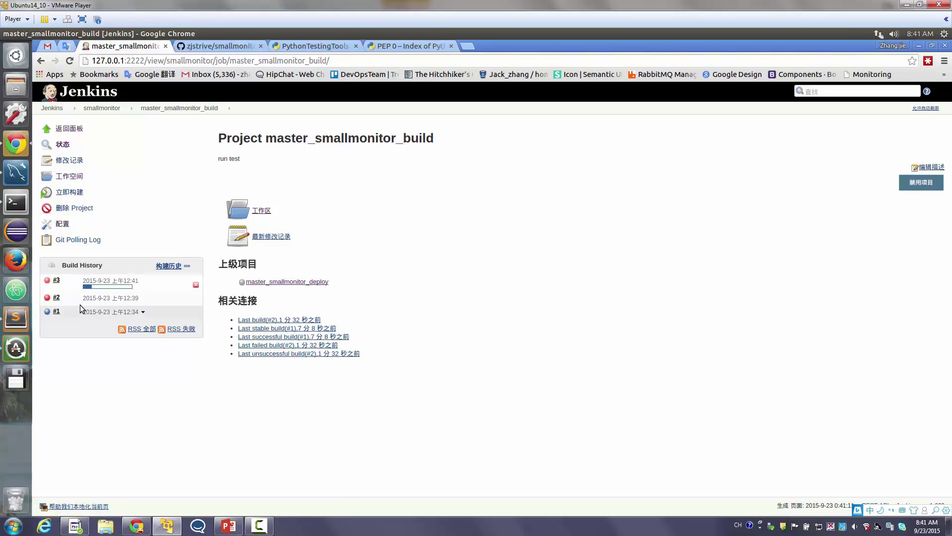
Add pymysql as line 4 of requirements.txt in Sublime Text and save the file
{"action": "key", "text": "alt+Tab"}
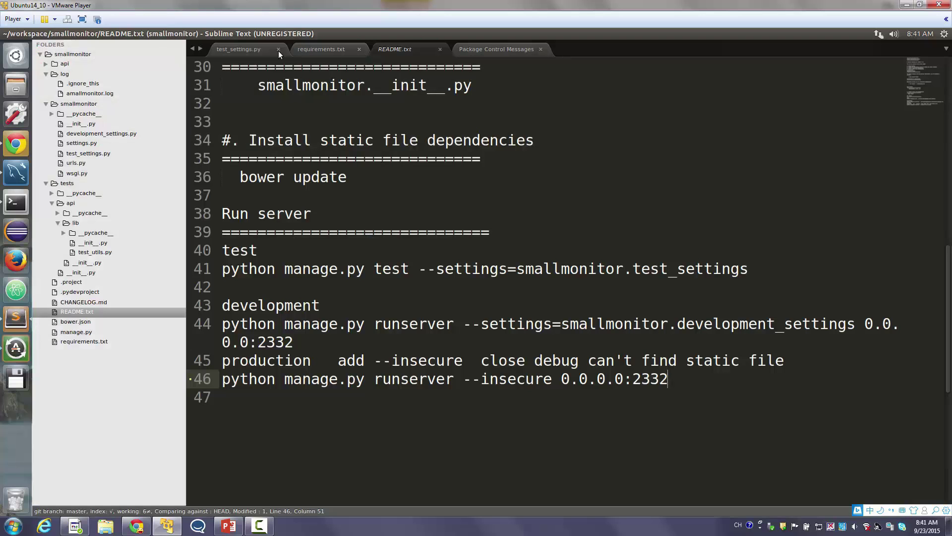
{"action": "left_click", "coordinate": [321, 53]}
{"action": "type", "text": "pymysql"}
{"action": "key", "text": "ctrl+s"}
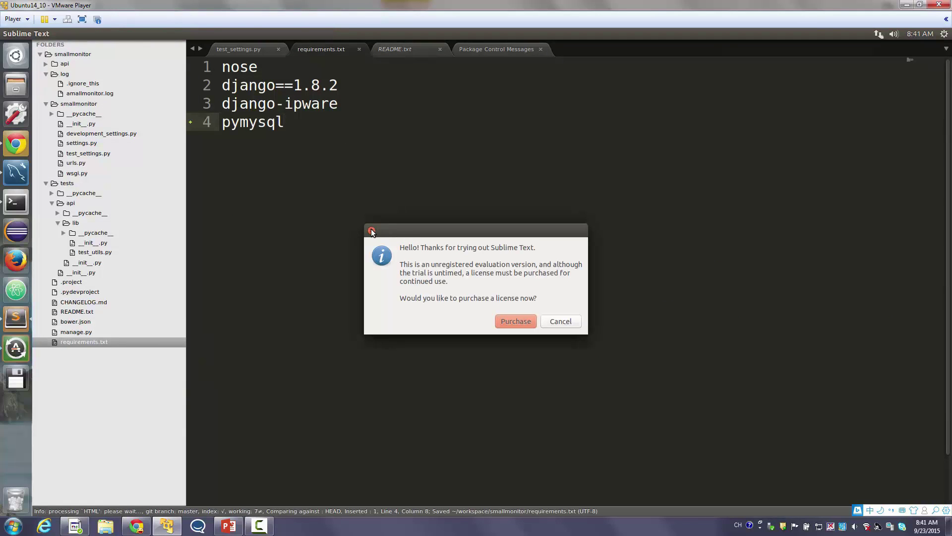
{"action": "left_click", "coordinate": [372, 231]}
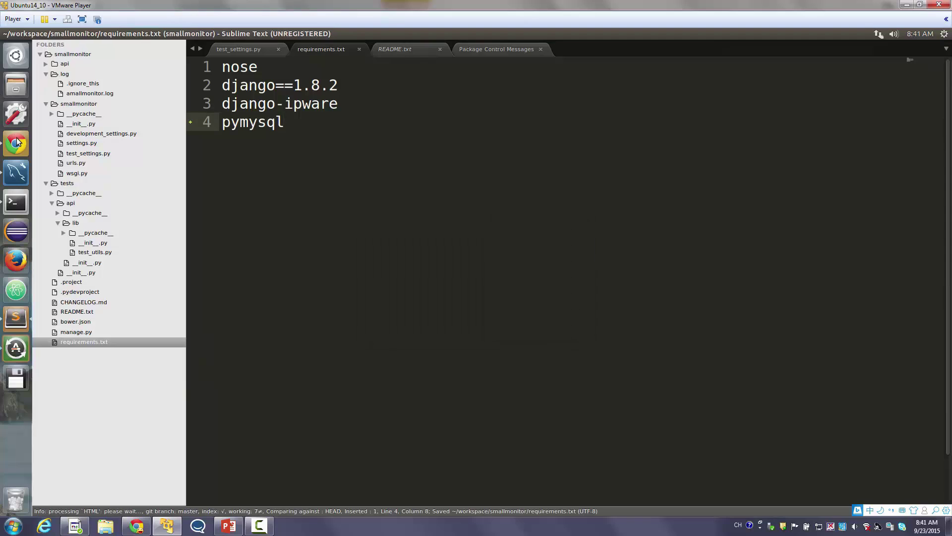
{"action": "left_click", "coordinate": [16, 143]}
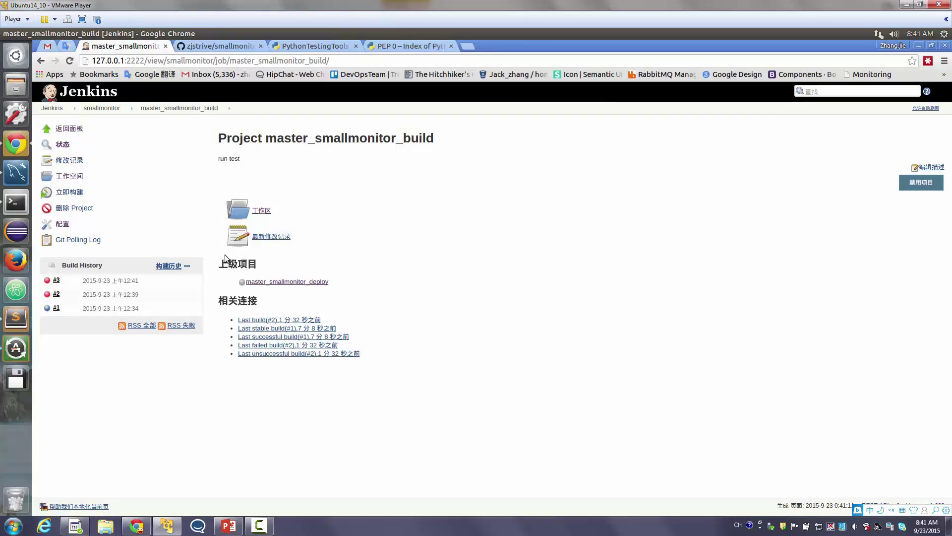
Open build #3's console output and find the ImportError: No module named 'rest_framework'
{"action": "left_click", "coordinate": [48, 281]}
{"action": "scroll", "coordinate": [506, 335], "scroll_direction": "down", "scroll_amount": 3}
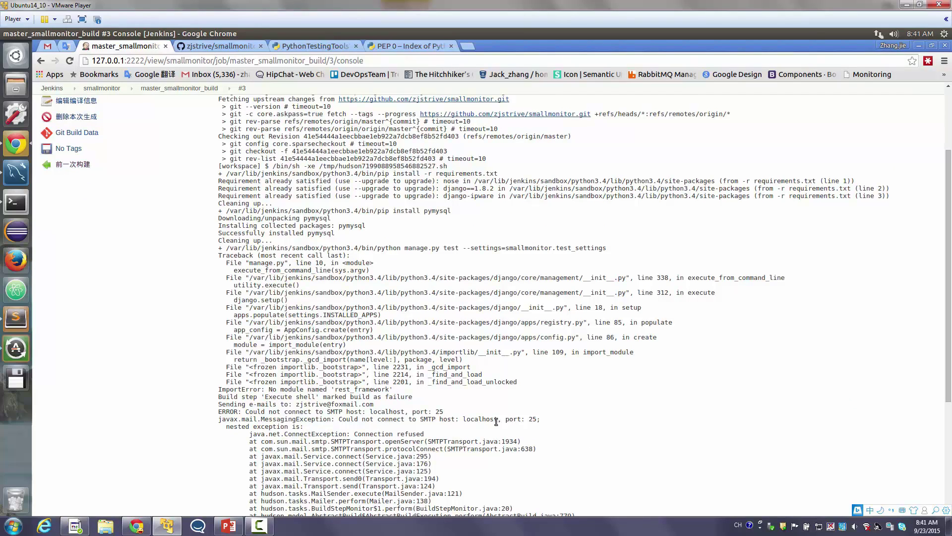
{"action": "left_click_drag", "start_coordinate": [340, 422], "coordinate": [367, 416]}
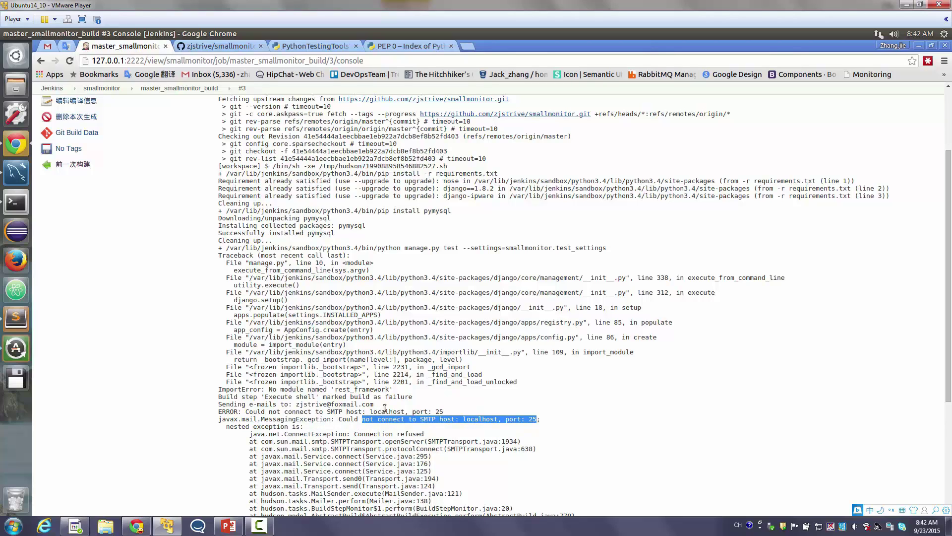
{"action": "triple_click", "coordinate": [381, 389]}
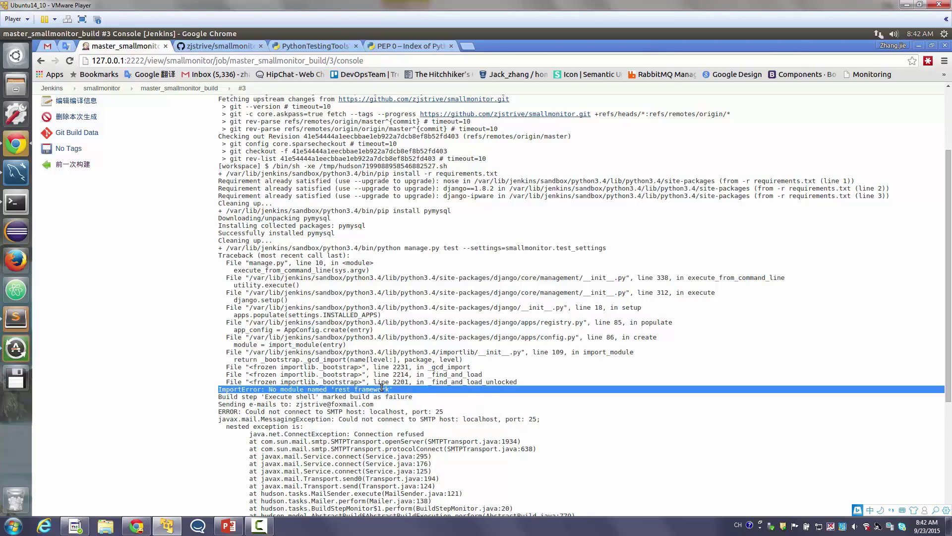
{"action": "double_click", "coordinate": [371, 390]}
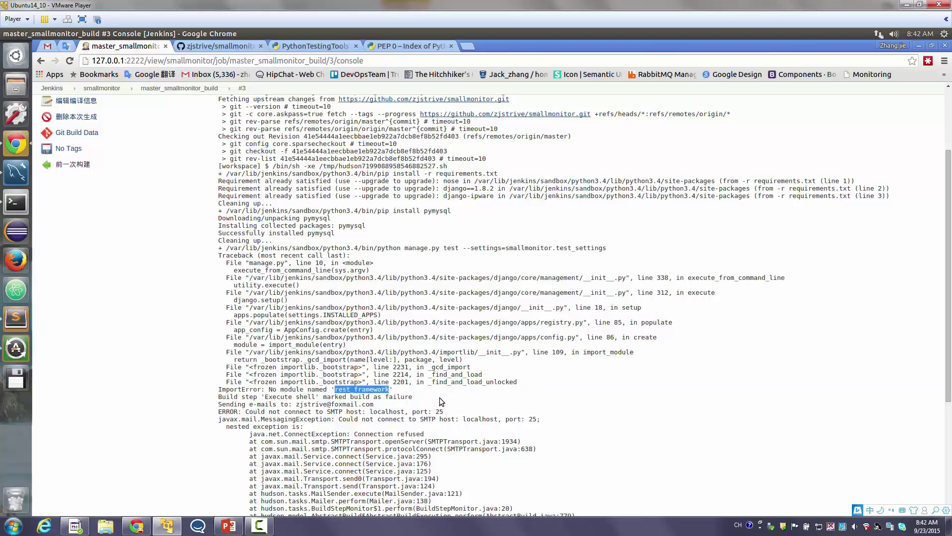
Review the SMTP mail-sending error lines in the log, then return to the smallmonitor view
{"action": "scroll", "coordinate": [443, 402], "scroll_direction": "down", "scroll_amount": 3}
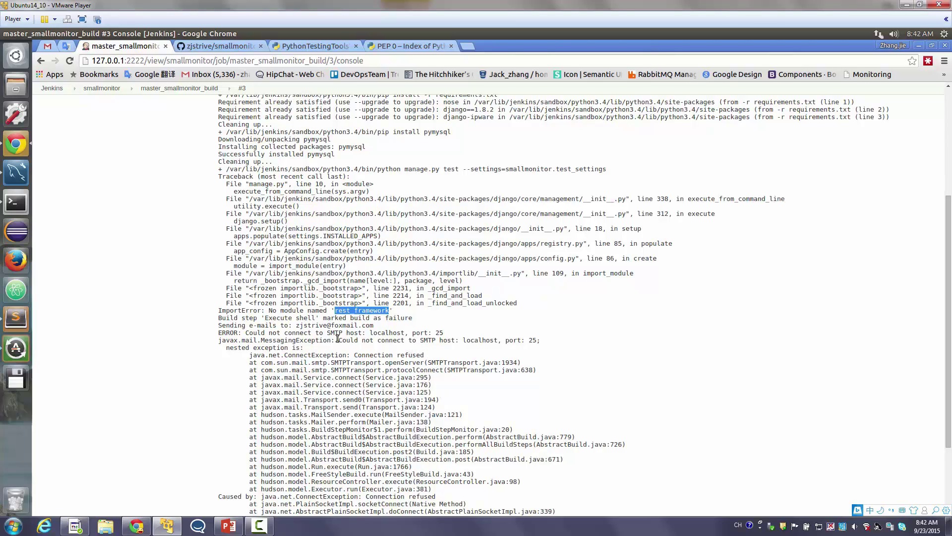
{"action": "left_click_drag", "start_coordinate": [245, 326], "coordinate": [444, 430]}
{"action": "scroll", "coordinate": [471, 440], "scroll_direction": "down", "scroll_amount": 3}
{"action": "left_click", "coordinate": [417, 234]}
{"action": "scroll", "coordinate": [444, 431], "scroll_direction": "up", "scroll_amount": 3}
{"action": "left_click_drag", "start_coordinate": [436, 243], "coordinate": [440, 257]}
{"action": "left_click", "coordinate": [508, 470], "text": "shift"}
{"action": "scroll", "coordinate": [507, 472], "scroll_direction": "up", "scroll_amount": 4}
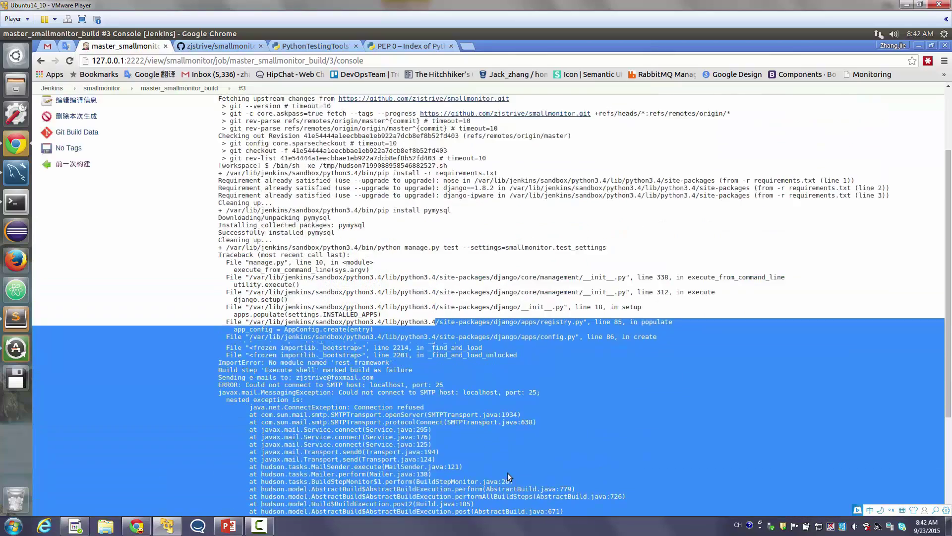
{"action": "left_click", "coordinate": [107, 109]}
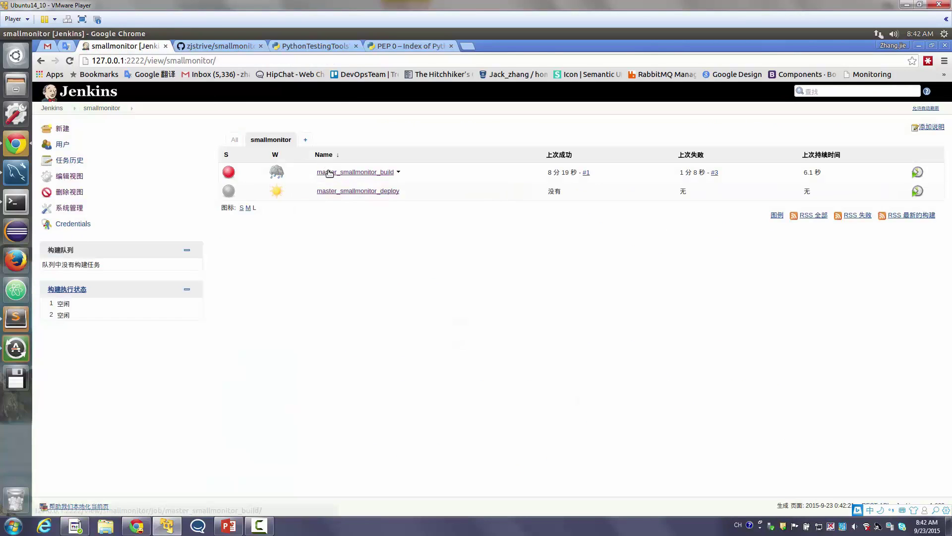
Recheck build #3's console output and return to the smallmonitor job list
{"action": "left_click", "coordinate": [329, 172]}
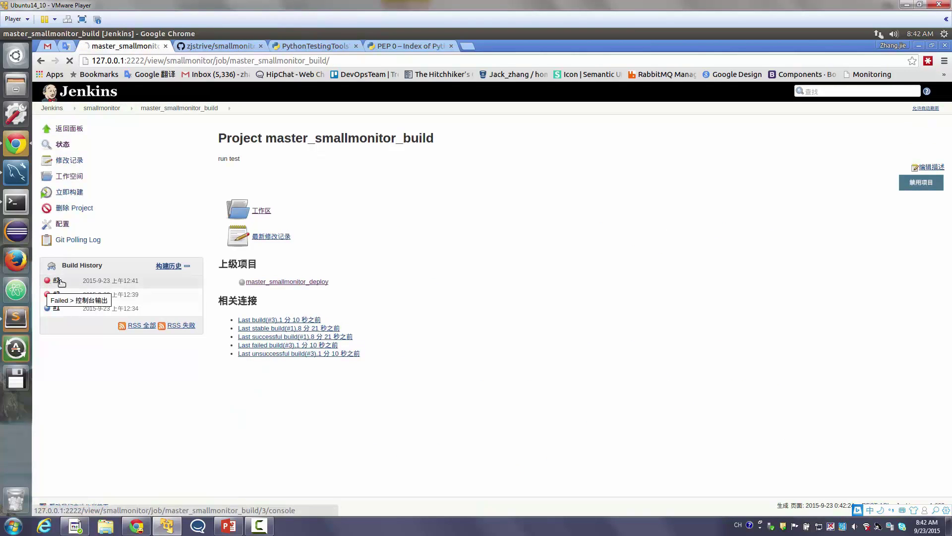
{"action": "left_click", "coordinate": [45, 283]}
{"action": "scroll", "coordinate": [149, 206], "scroll_direction": "down", "scroll_amount": 3}
{"action": "scroll", "coordinate": [149, 205], "scroll_direction": "up", "scroll_amount": 1}
{"action": "scroll", "coordinate": [150, 207], "scroll_direction": "up", "scroll_amount": 3}
{"action": "left_click", "coordinate": [101, 107]}
Add a '$PIP install rest_framework' line to the job's Execute shell command and save
{"action": "left_click", "coordinate": [327, 173]}
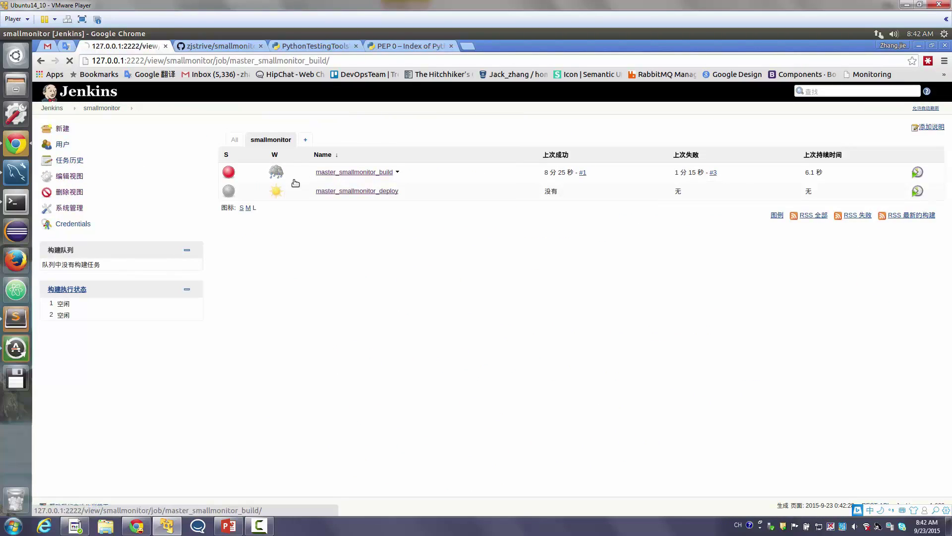
{"action": "left_click", "coordinate": [62, 223]}
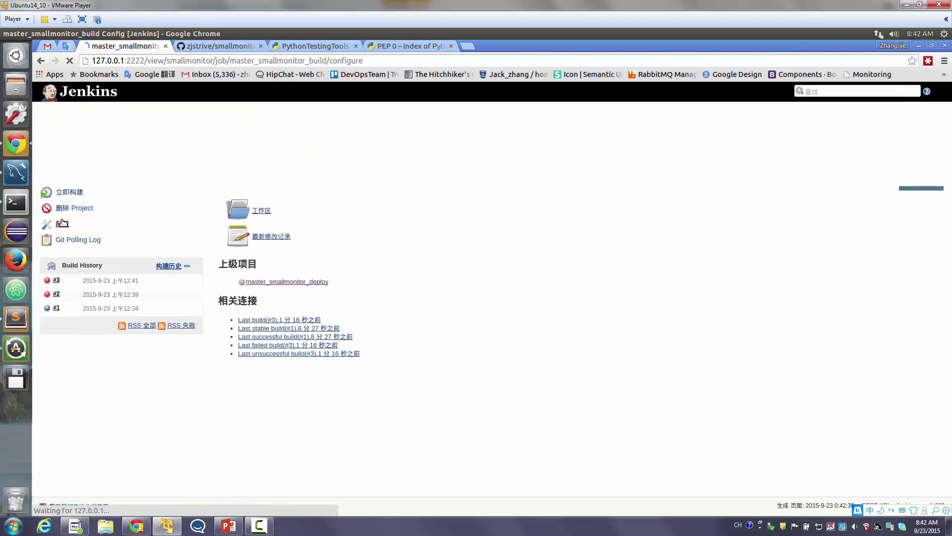
{"action": "scroll", "coordinate": [360, 326], "scroll_direction": "down", "scroll_amount": 10}
{"action": "scroll", "coordinate": [377, 330], "scroll_direction": "down", "scroll_amount": 5}
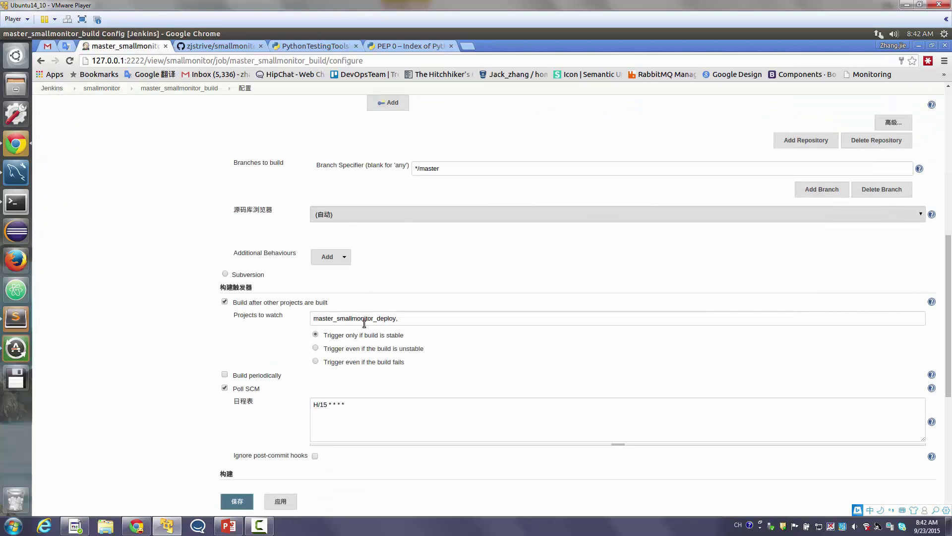
{"action": "key", "text": "Return"}
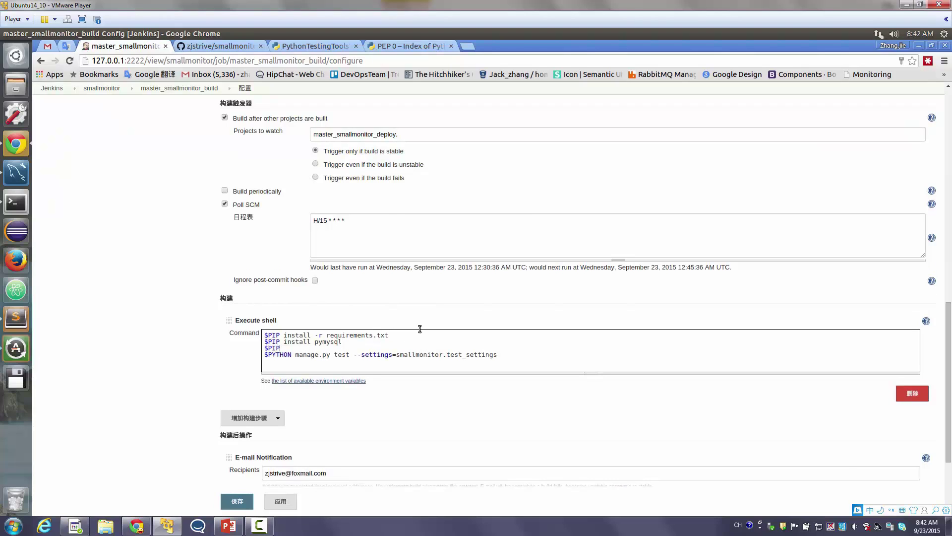
{"action": "type", "text": "$PIP install rest_framework"}
{"action": "left_click", "coordinate": [237, 500]}
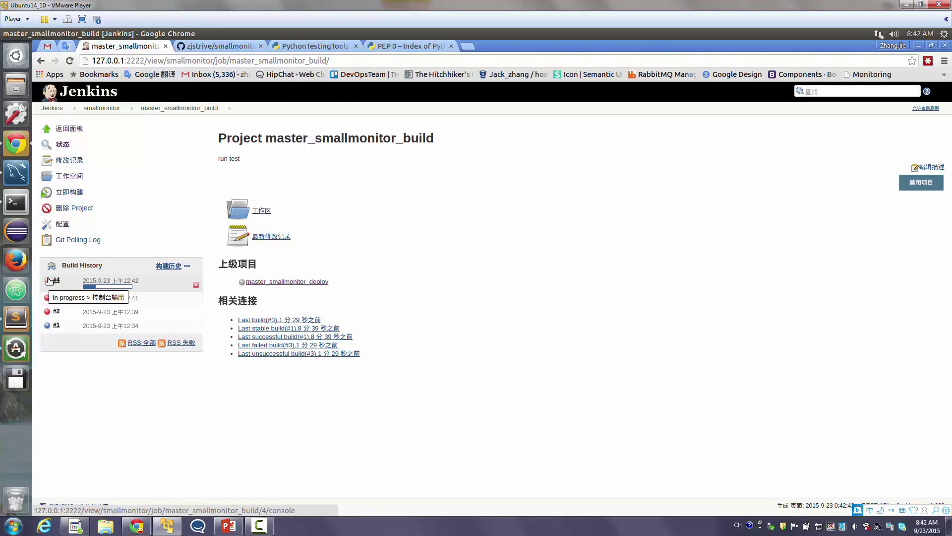
Inspect build #4's console log, finding no distribution was found for rest-framework
{"action": "left_click", "coordinate": [106, 287]}
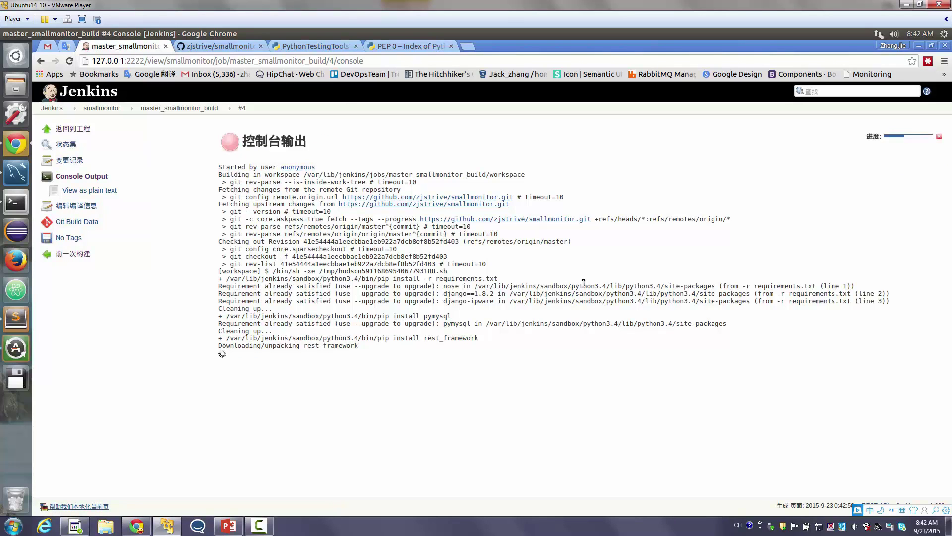
{"action": "left_click_drag", "start_coordinate": [444, 256], "coordinate": [474, 338]}
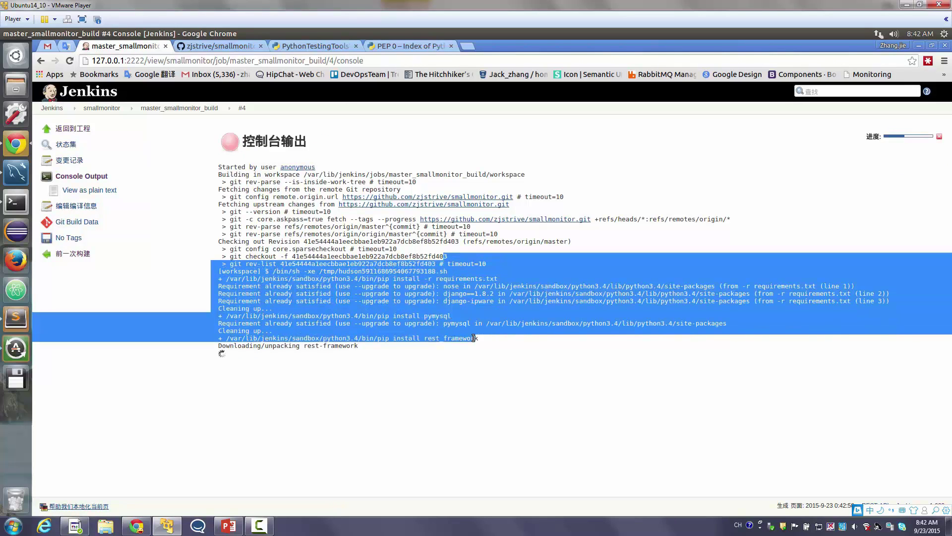
{"action": "left_click", "coordinate": [481, 306]}
{"action": "triple_click", "coordinate": [480, 290]}
{"action": "left_click", "coordinate": [480, 290]}
{"action": "left_click_drag", "start_coordinate": [218, 286], "coordinate": [502, 300]}
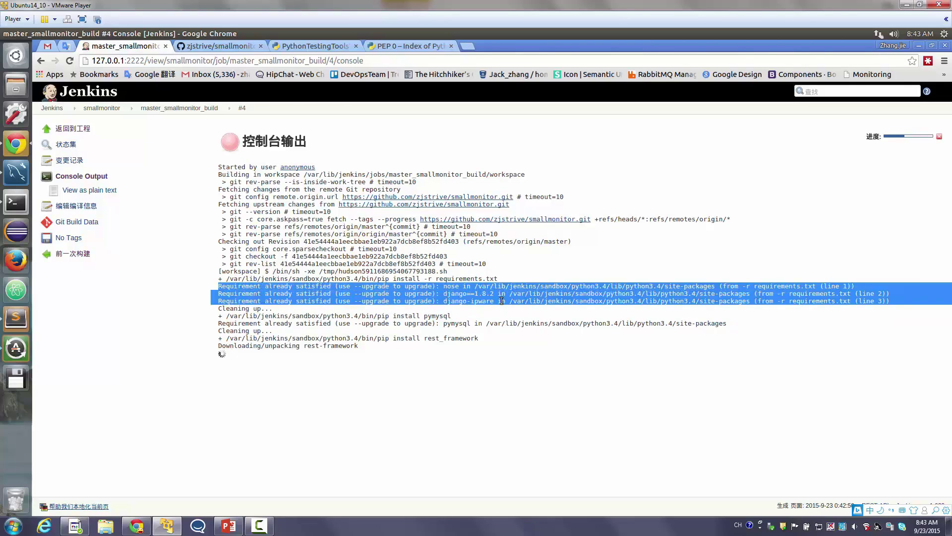
{"action": "left_click_drag", "start_coordinate": [414, 301], "coordinate": [340, 303]}
{"action": "triple_click", "coordinate": [340, 303]}
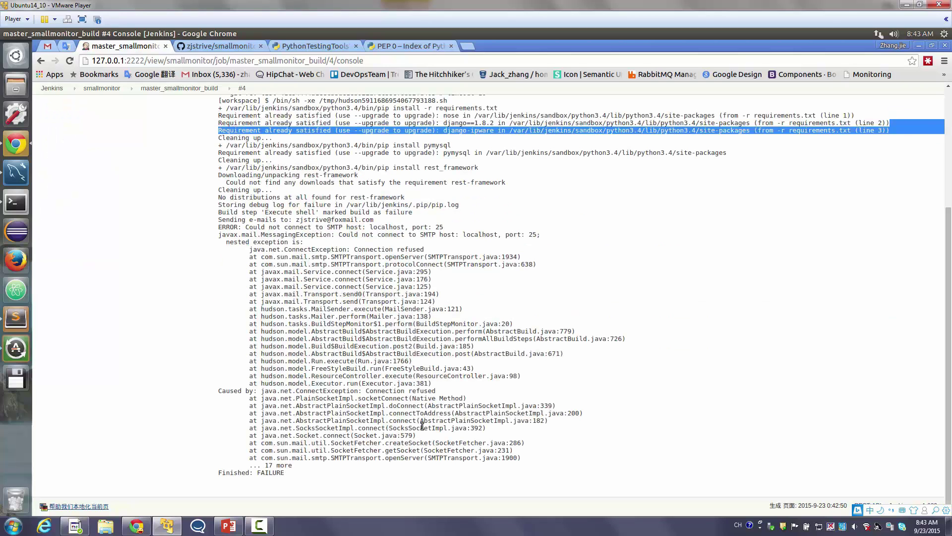
{"action": "scroll", "coordinate": [413, 426], "scroll_direction": "up", "scroll_amount": 1}
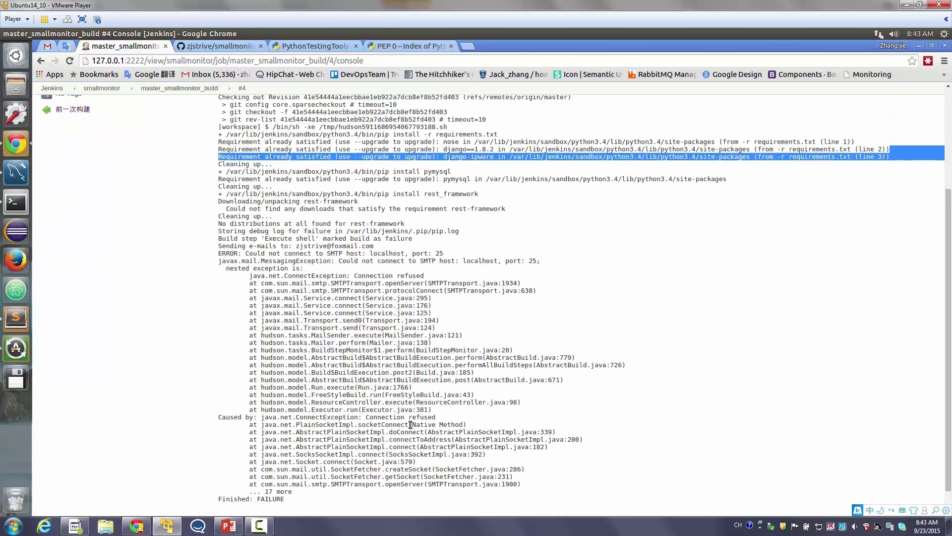
{"action": "triple_click", "coordinate": [329, 239]}
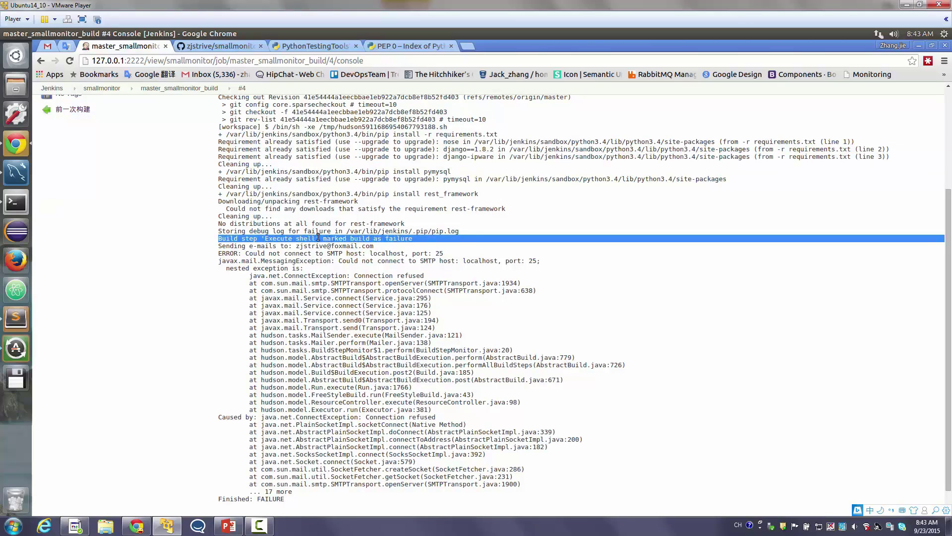
{"action": "left_click", "coordinate": [365, 225]}
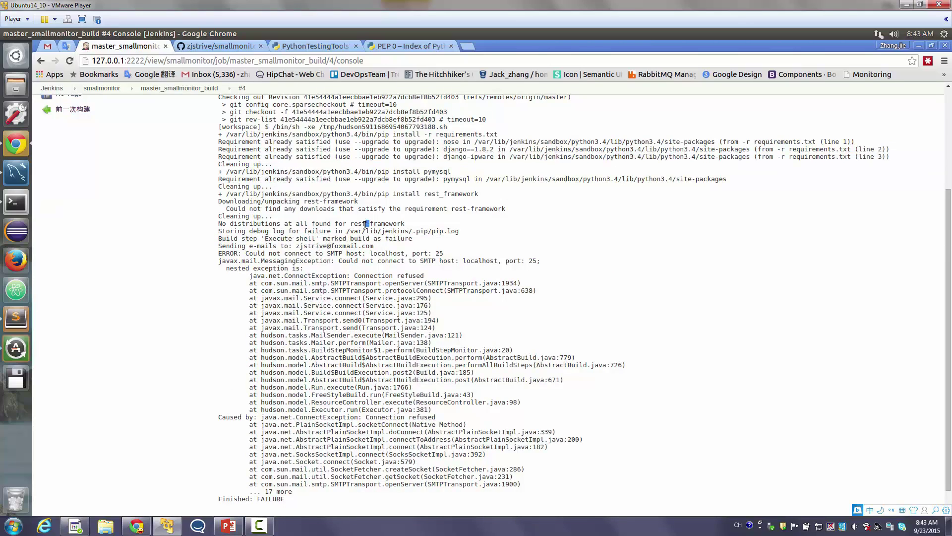
{"action": "left_click_drag", "start_coordinate": [351, 224], "coordinate": [405, 225]}
{"action": "scroll", "coordinate": [129, 149], "scroll_direction": "up", "scroll_amount": 3}
Reopen master_smallmonitor_build's configuration page, then bring up the Python testing tools wiki page
{"action": "left_click", "coordinate": [102, 108]}
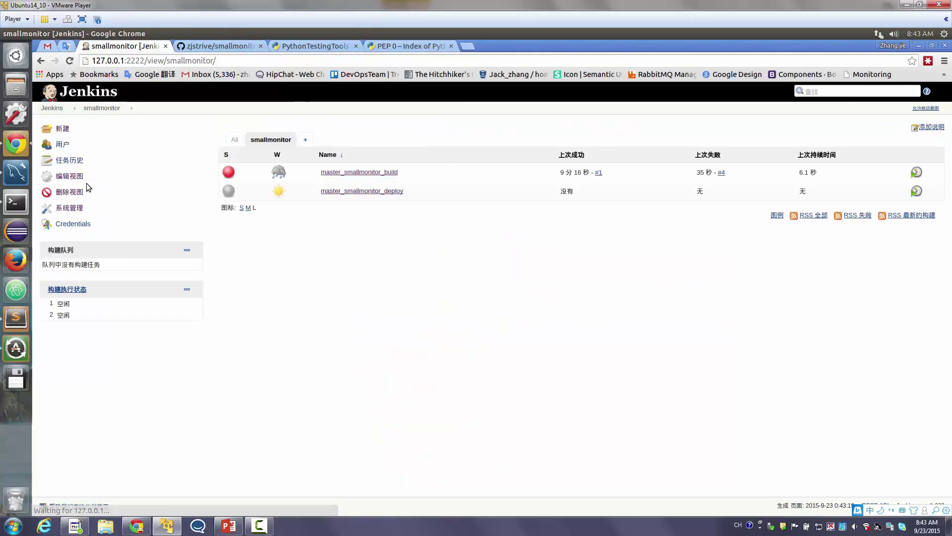
{"action": "left_click", "coordinate": [360, 172]}
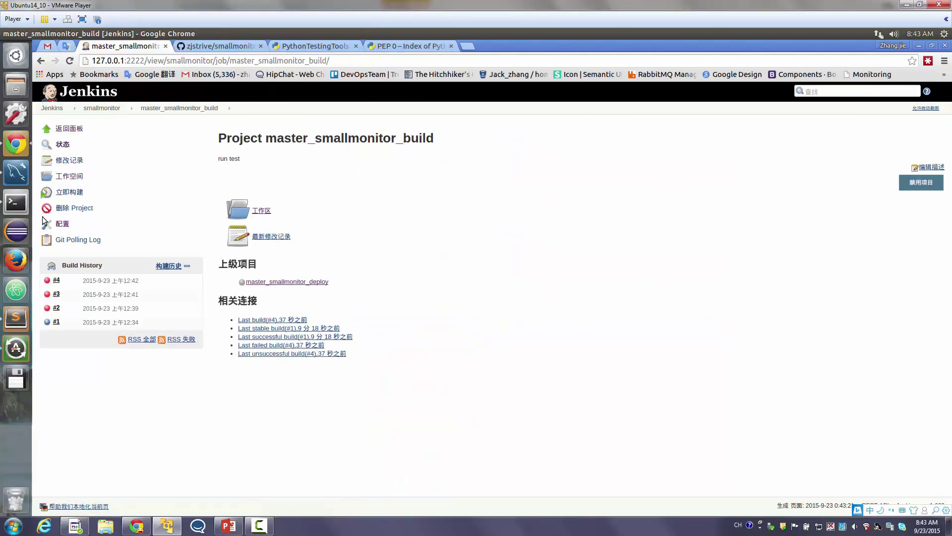
{"action": "left_click", "coordinate": [63, 223]}
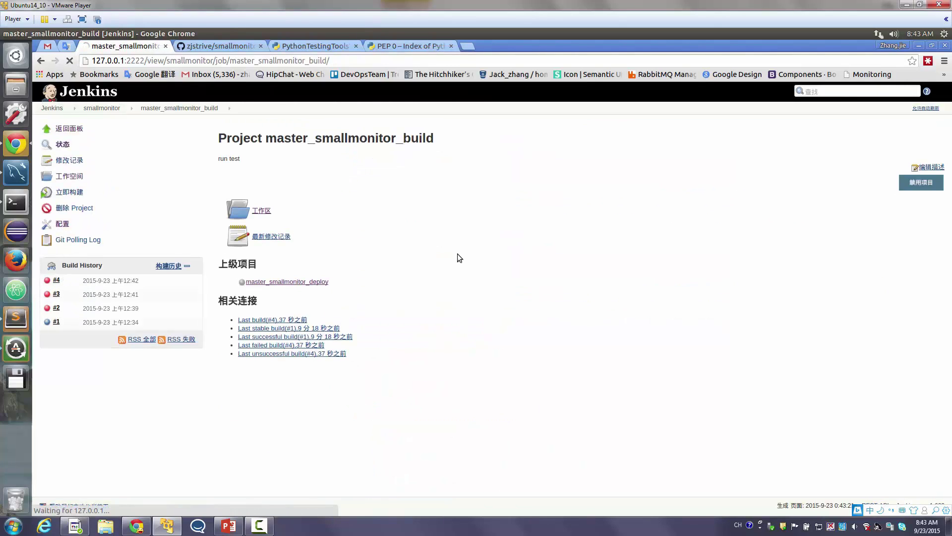
{"action": "scroll", "coordinate": [416, 317], "scroll_direction": "down", "scroll_amount": 10}
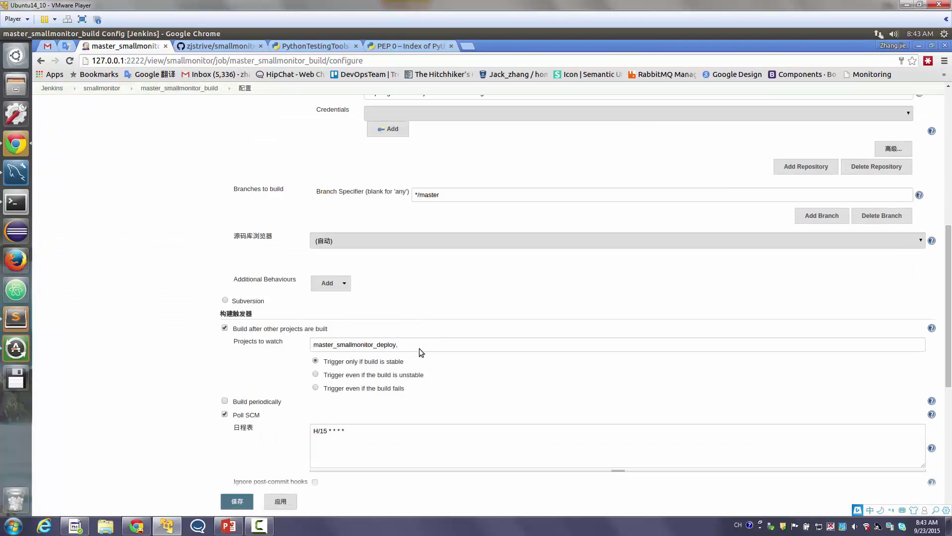
{"action": "scroll", "coordinate": [419, 347], "scroll_direction": "down", "scroll_amount": 4}
{"action": "left_click", "coordinate": [330, 47]}
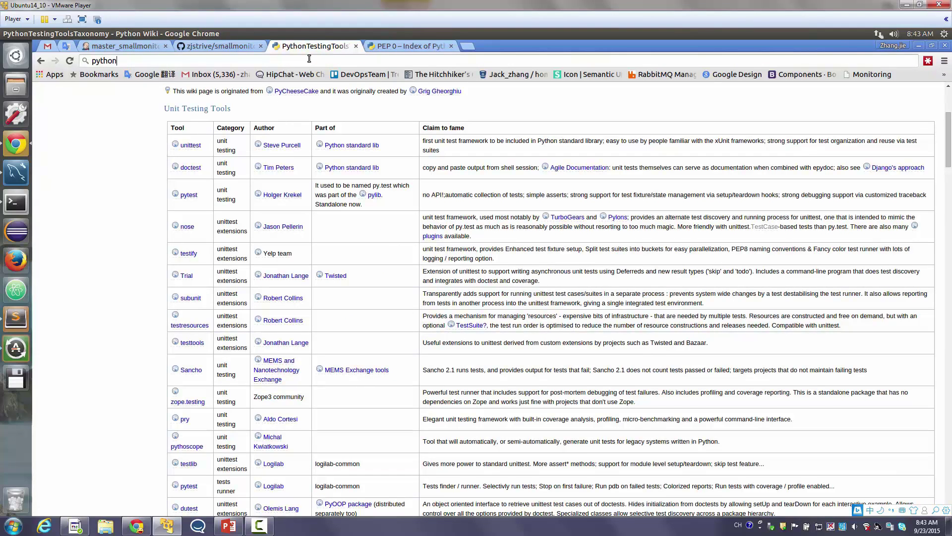
Search the web for 'install rest-framework' and open the Django REST framework site
{"action": "type", "text": "install rest-framework"}
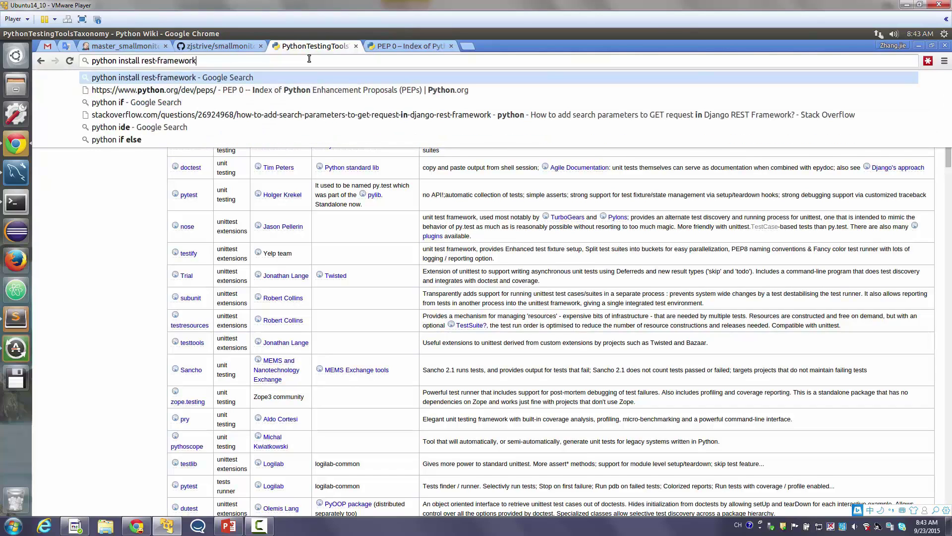
{"action": "key", "text": "Return"}
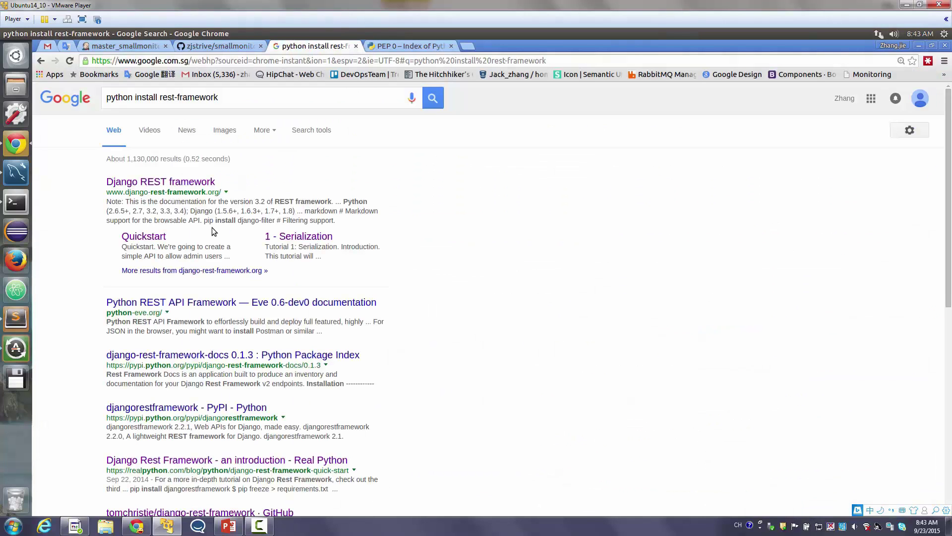
{"action": "middle_click", "coordinate": [181, 183]}
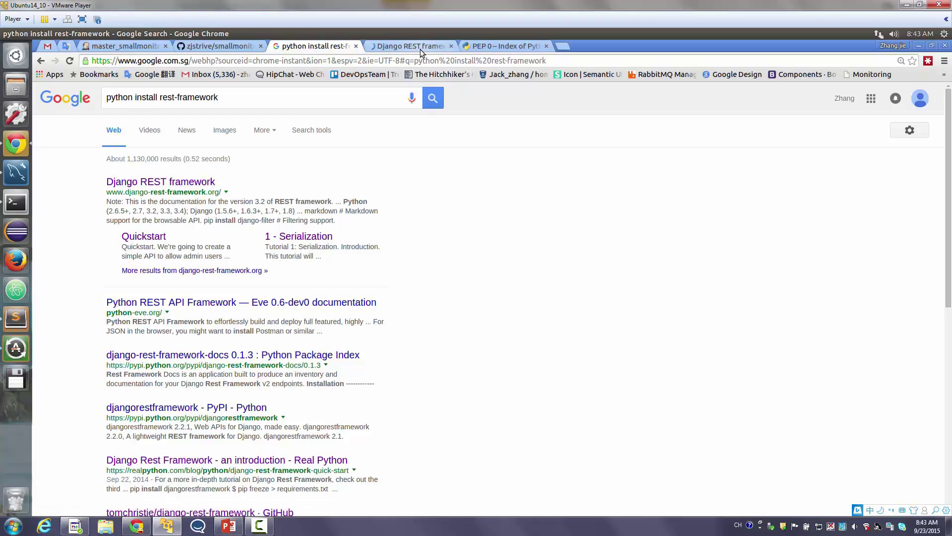
{"action": "left_click", "coordinate": [421, 49]}
Copy the pip package name 'djangorestframework' from the Installation section and return to Jenkins
{"action": "scroll", "coordinate": [427, 178], "scroll_direction": "down", "scroll_amount": 10}
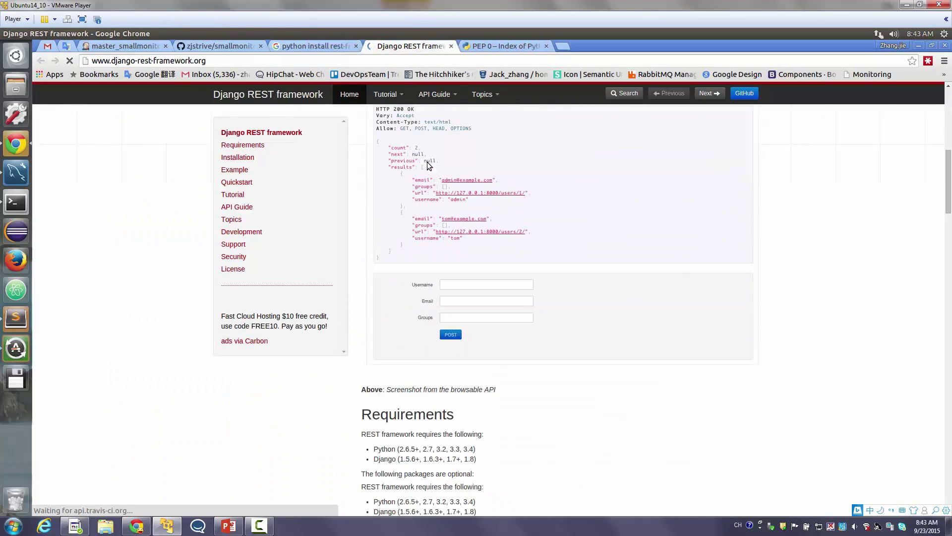
{"action": "scroll", "coordinate": [428, 152], "scroll_direction": "down", "scroll_amount": 3}
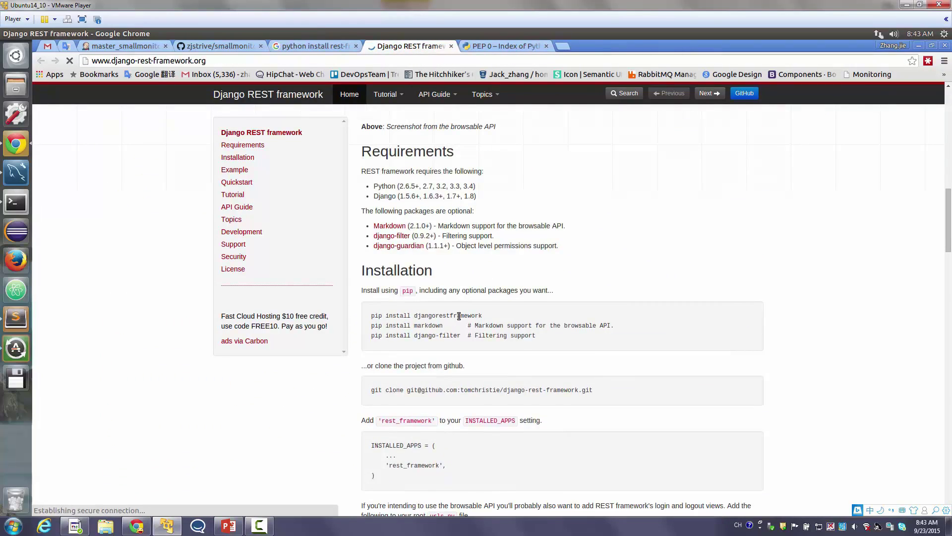
{"action": "double_click", "coordinate": [437, 316]}
{"action": "left_click", "coordinate": [445, 328]}
{"action": "left_click_drag", "start_coordinate": [439, 336], "coordinate": [457, 312]}
{"action": "double_click", "coordinate": [458, 315]}
{"action": "key", "text": "ctrl+c"}
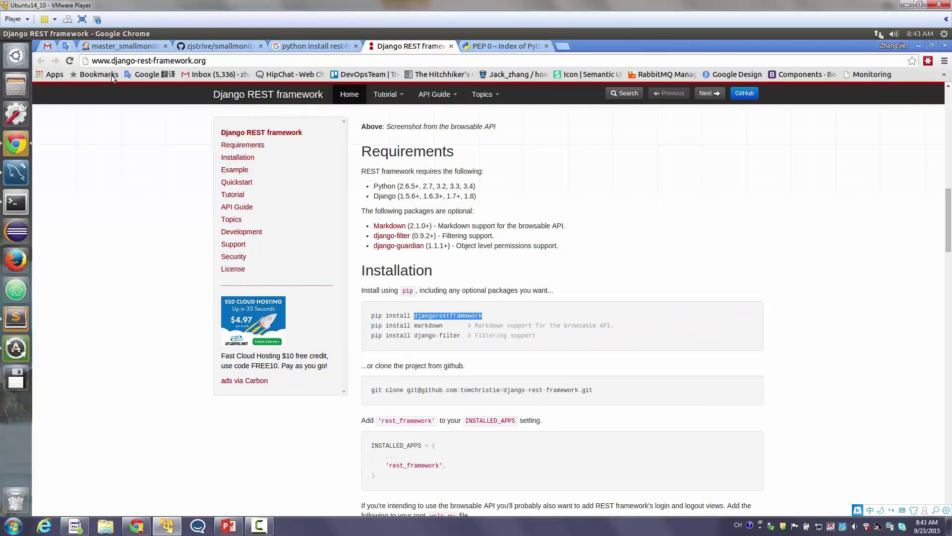
{"action": "left_click", "coordinate": [117, 46]}
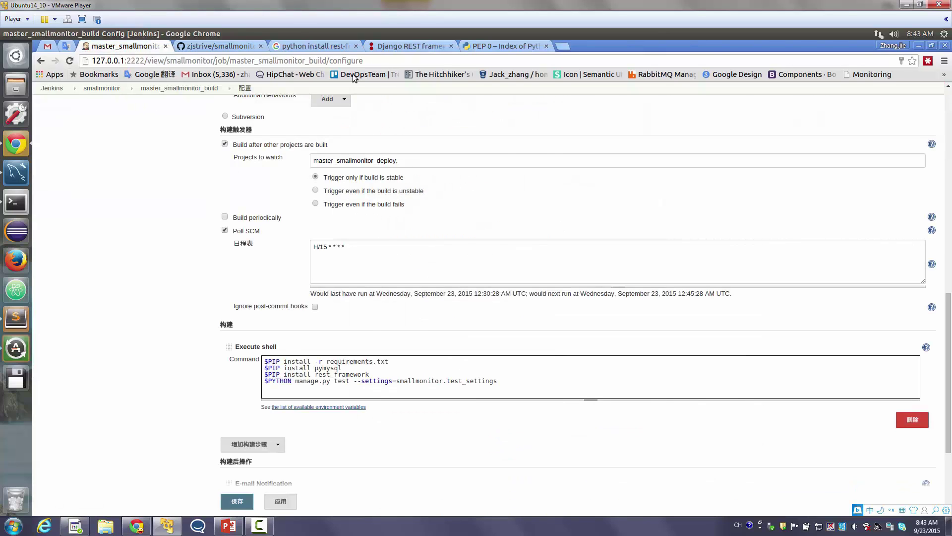
Replace rest_framework with djangorestframework in the Execute shell install line
{"action": "left_click", "coordinate": [398, 44]}
{"action": "left_click", "coordinate": [113, 48]}
{"action": "double_click", "coordinate": [330, 369]}
{"action": "double_click", "coordinate": [342, 375]}
{"action": "key", "text": "ctrl+v"}
{"action": "key", "text": "ctrl+s"}
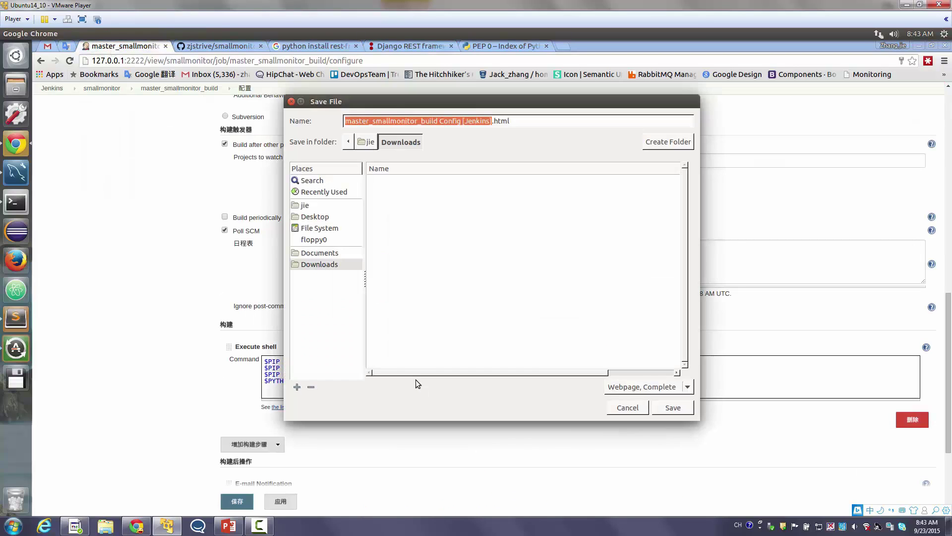
{"action": "left_click", "coordinate": [630, 409]}
Add a '$PIP install markdown' line below the djangorestframework install
{"action": "left_click_drag", "start_coordinate": [391, 376], "coordinate": [263, 381]}
{"action": "key", "text": "ctrl+c"}
{"action": "left_click", "coordinate": [419, 370]}
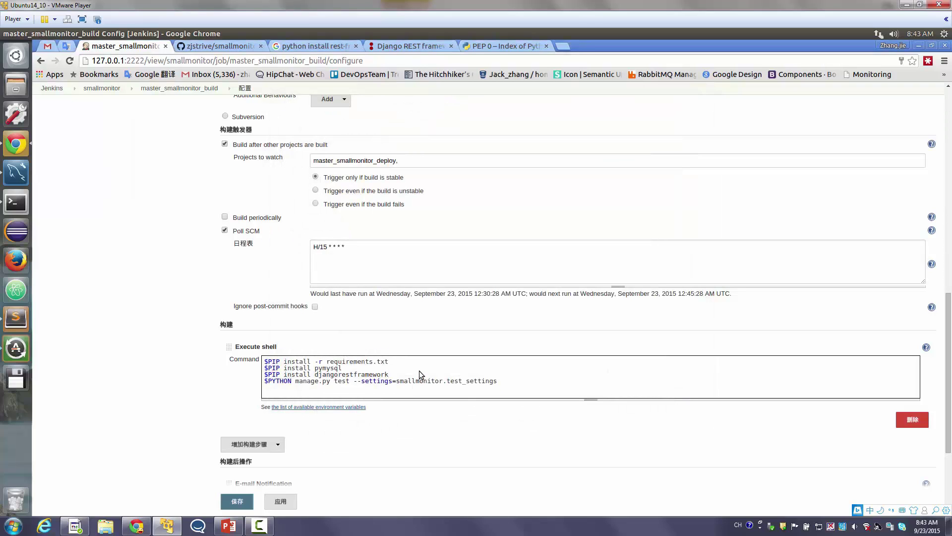
{"action": "key", "text": "Return"}
{"action": "key", "text": "ctrl+v"}
{"action": "left_click", "coordinate": [420, 45]}
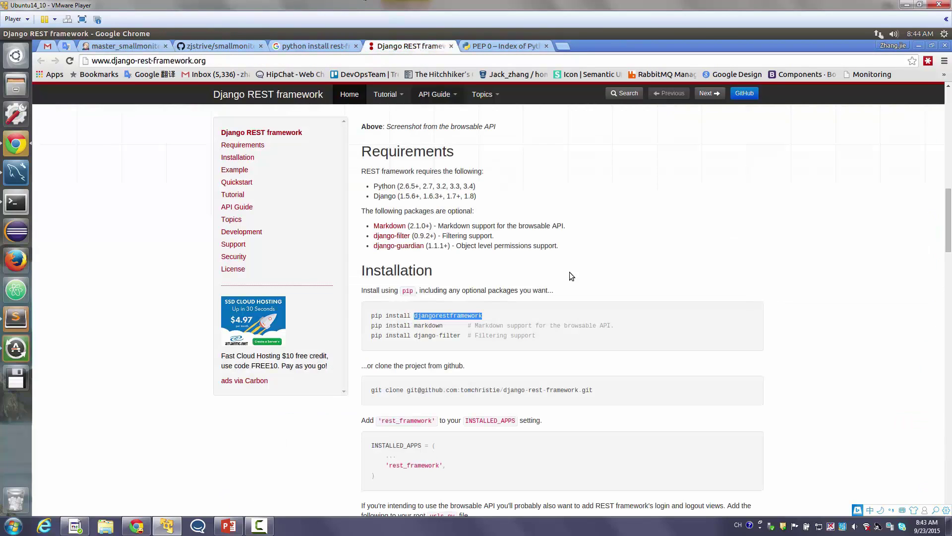
{"action": "double_click", "coordinate": [430, 325]}
{"action": "left_click", "coordinate": [124, 46]}
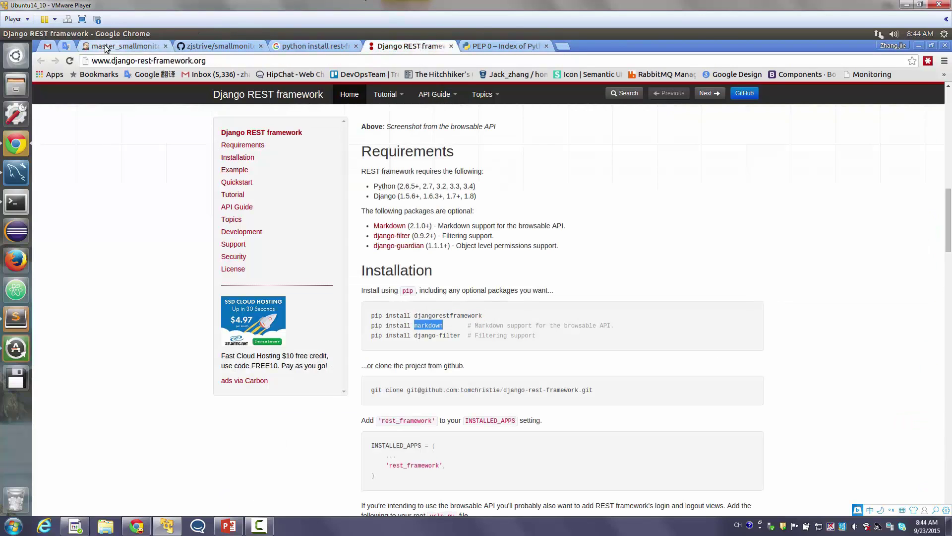
{"action": "double_click", "coordinate": [351, 381]}
{"action": "key", "text": "ctrl+v"}
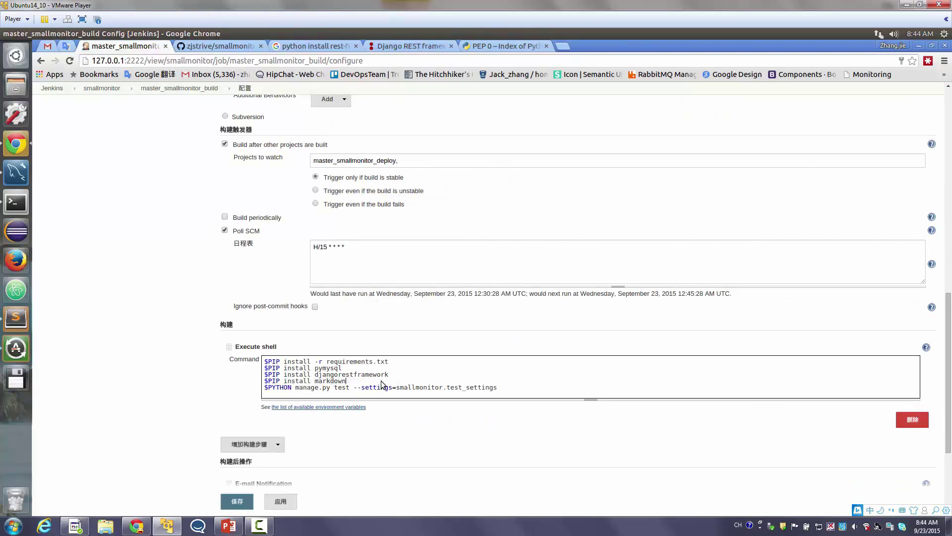
Add a '$PIP install django-filter' line and save the job configuration
{"action": "left_click", "coordinate": [405, 46]}
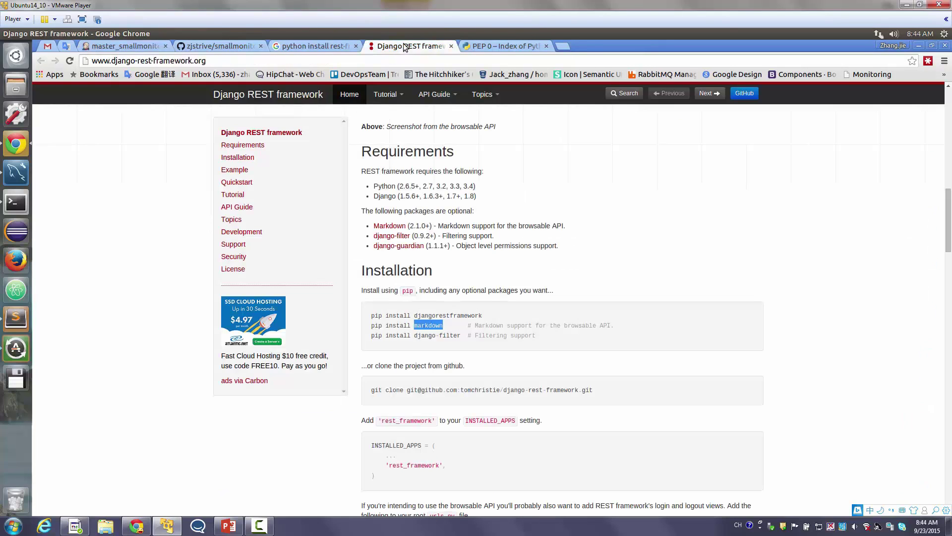
{"action": "double_click", "coordinate": [425, 335]}
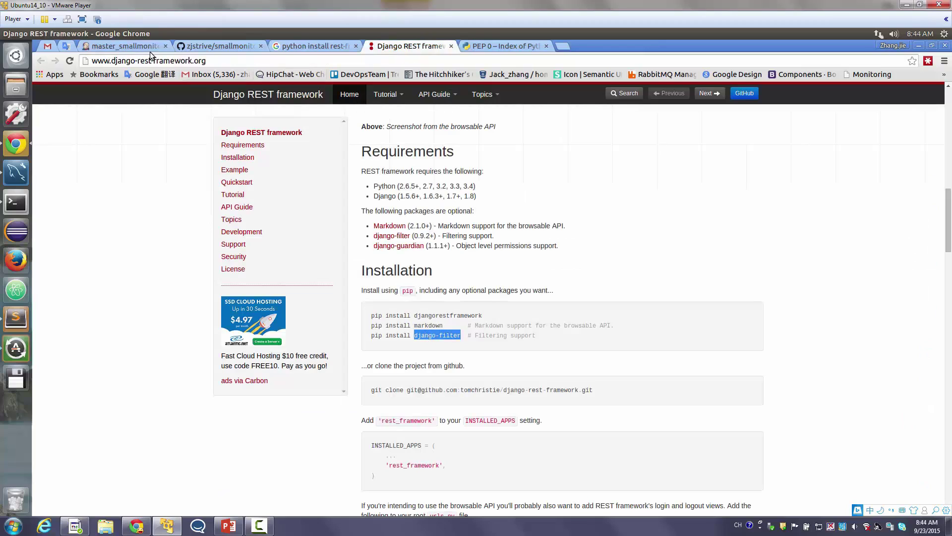
{"action": "left_click", "coordinate": [141, 48]}
{"action": "key", "text": "Return"}
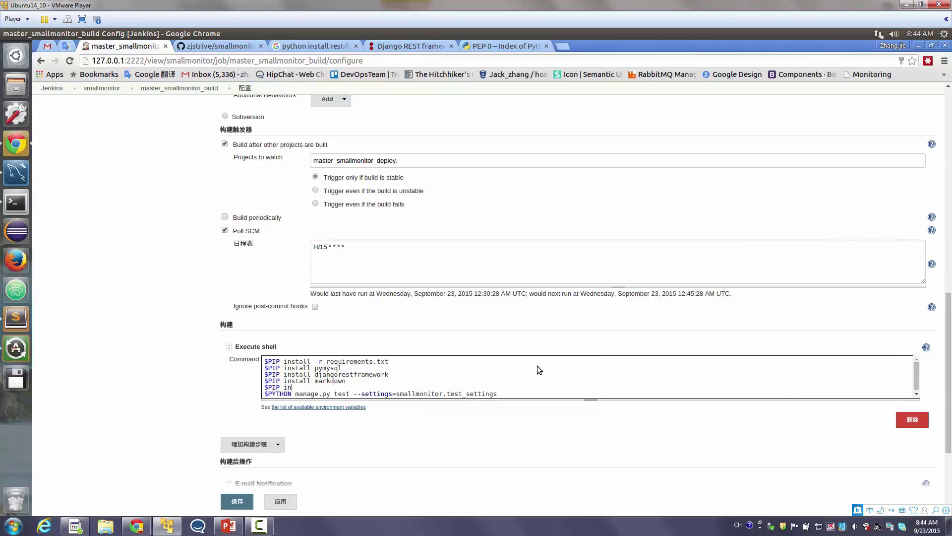
{"action": "type", "text": "$PIP install"}
{"action": "key", "text": "ctrl+v"}
{"action": "scroll", "coordinate": [511, 376], "scroll_direction": "down", "scroll_amount": 1}
{"action": "left_click", "coordinate": [237, 498]}
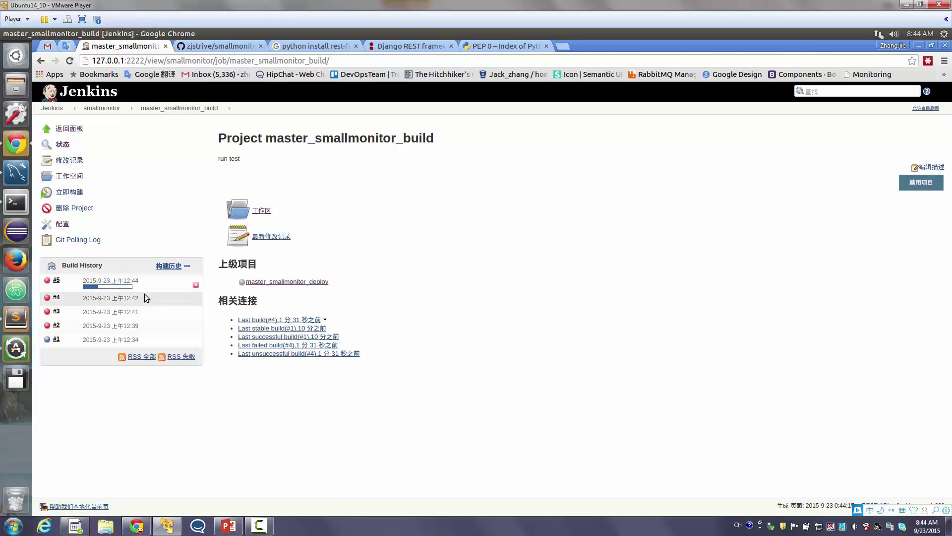
Check build #5's console log: packages installed, but ImportError: No module named 'jsonpickle'
{"action": "left_click", "coordinate": [46, 282]}
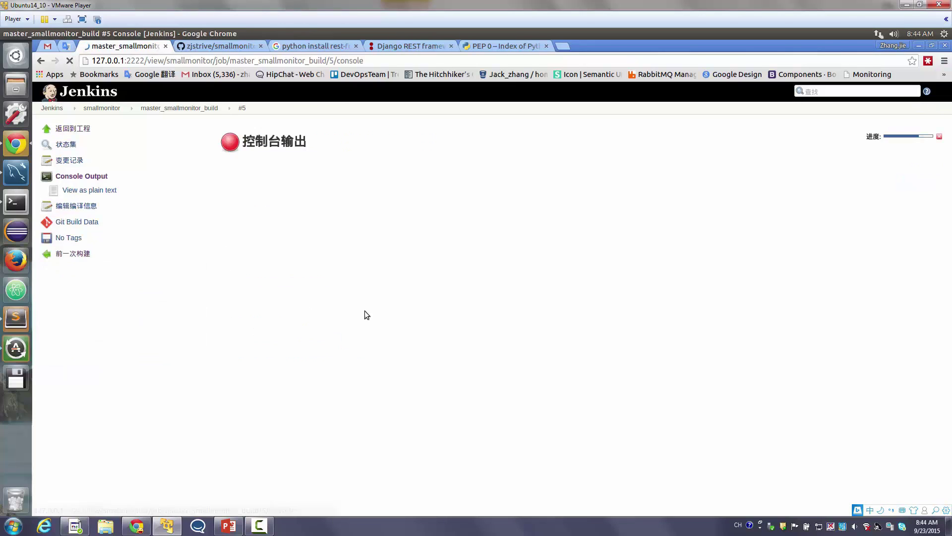
{"action": "left_click_drag", "start_coordinate": [459, 376], "coordinate": [466, 294]}
{"action": "left_click", "coordinate": [465, 293]}
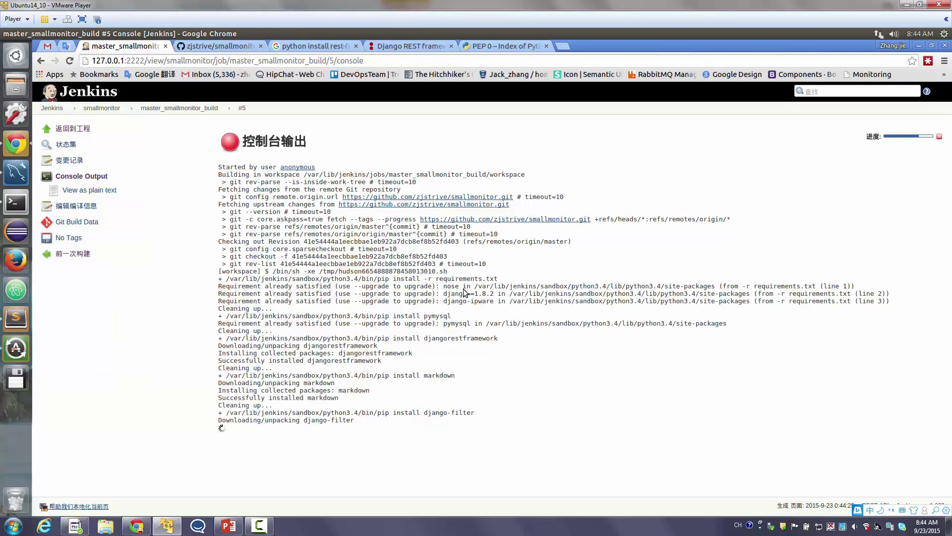
{"action": "double_click", "coordinate": [346, 421]}
{"action": "left_click_drag", "start_coordinate": [346, 421], "coordinate": [405, 336]}
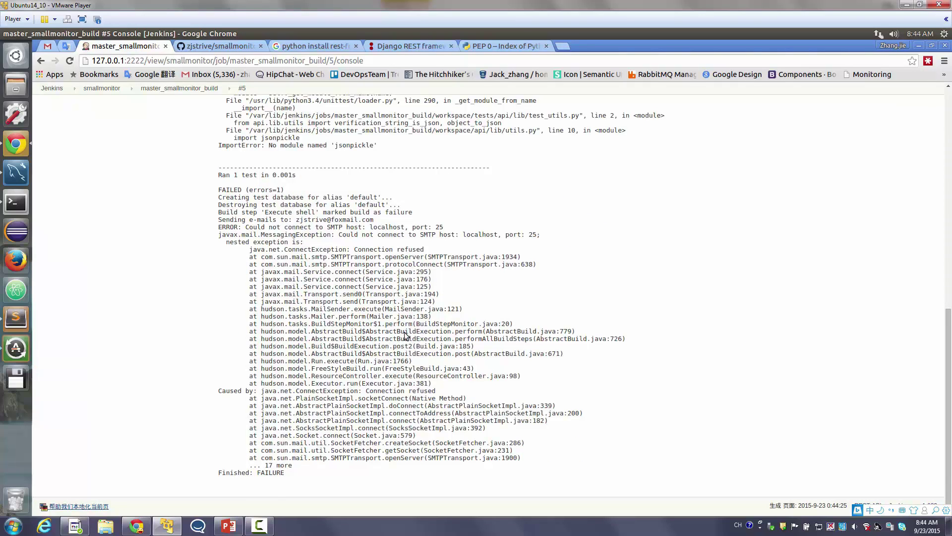
{"action": "scroll", "coordinate": [405, 336], "scroll_direction": "up", "scroll_amount": 4}
{"action": "double_click", "coordinate": [355, 328]}
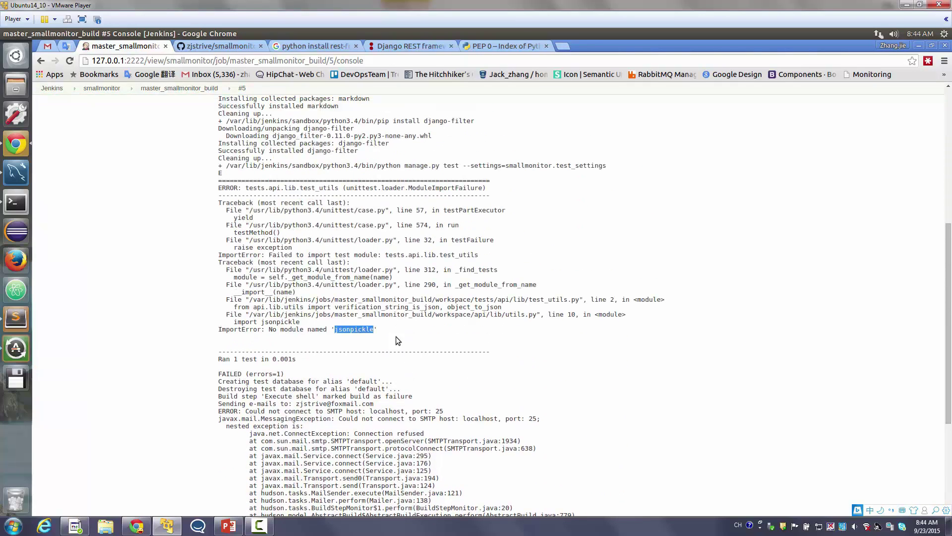
{"action": "scroll", "coordinate": [601, 364], "scroll_direction": "up", "scroll_amount": 6}
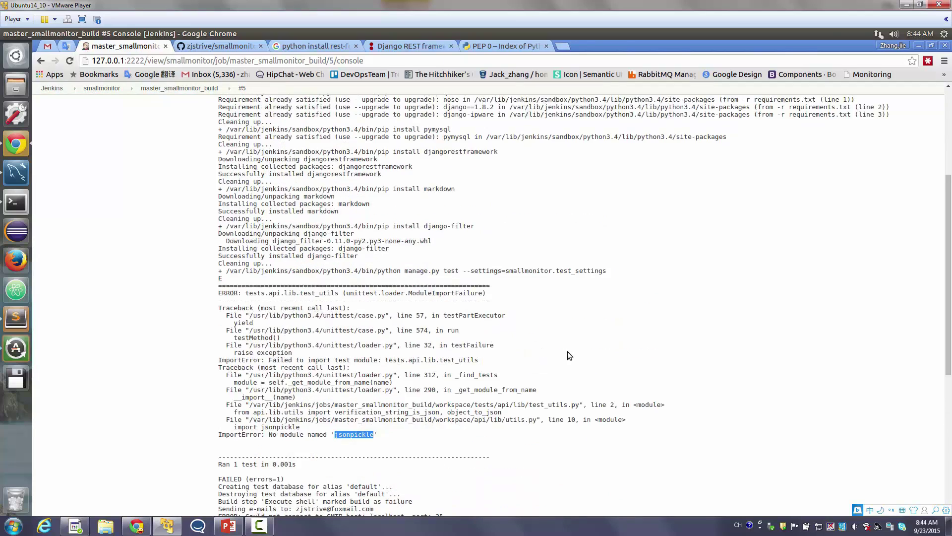
{"action": "left_click", "coordinate": [103, 109]}
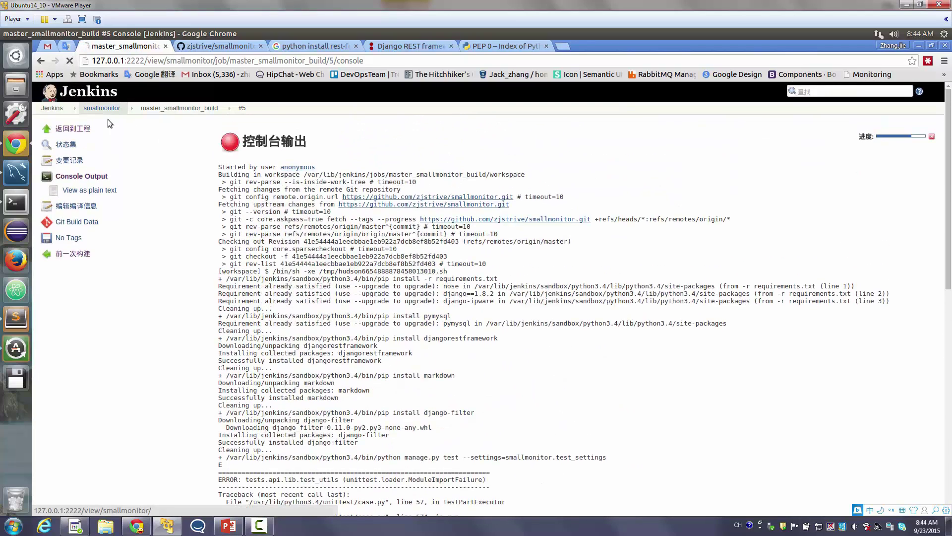
Add a '$PIP install jsonpickle' line to Execute shell, save, and start a new build
{"action": "left_click", "coordinate": [360, 171]}
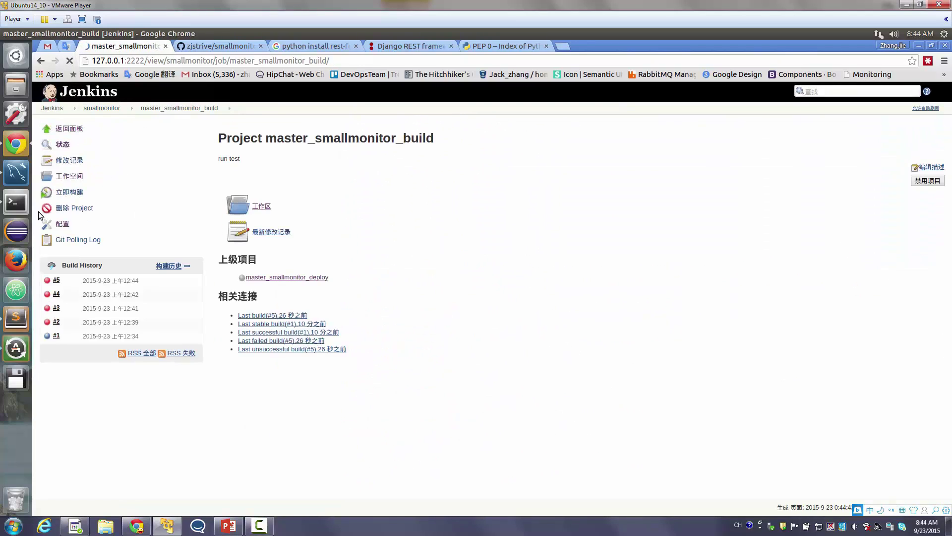
{"action": "left_click", "coordinate": [62, 224]}
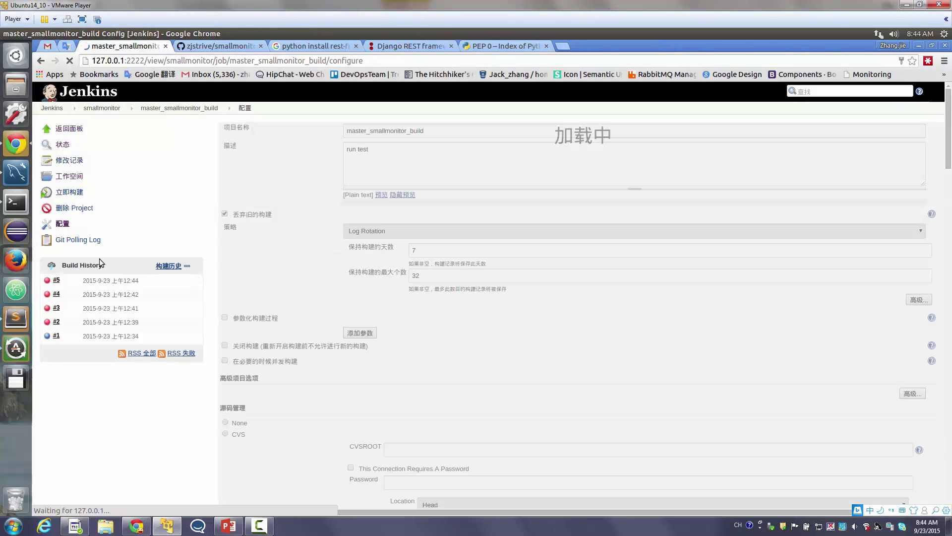
{"action": "scroll", "coordinate": [346, 362], "scroll_direction": "down", "scroll_amount": 15}
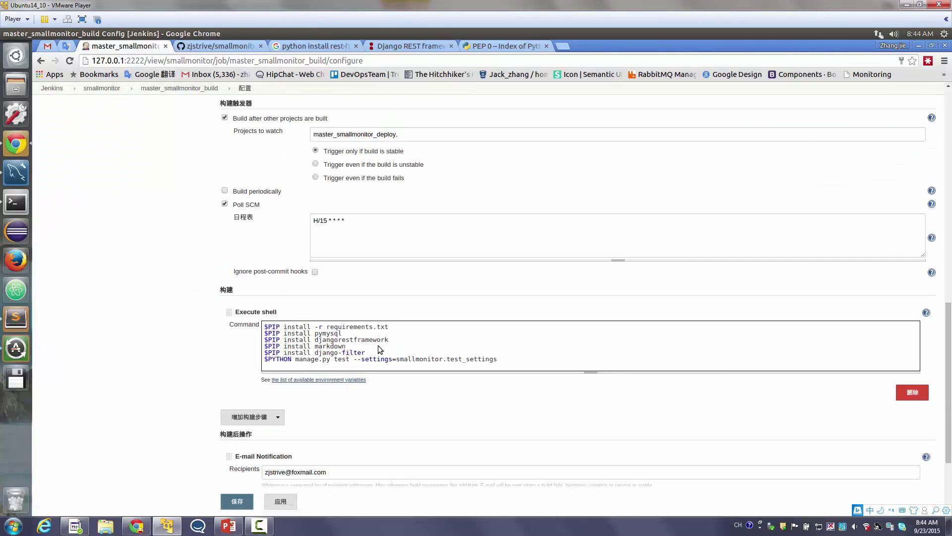
{"action": "key", "text": "Return"}
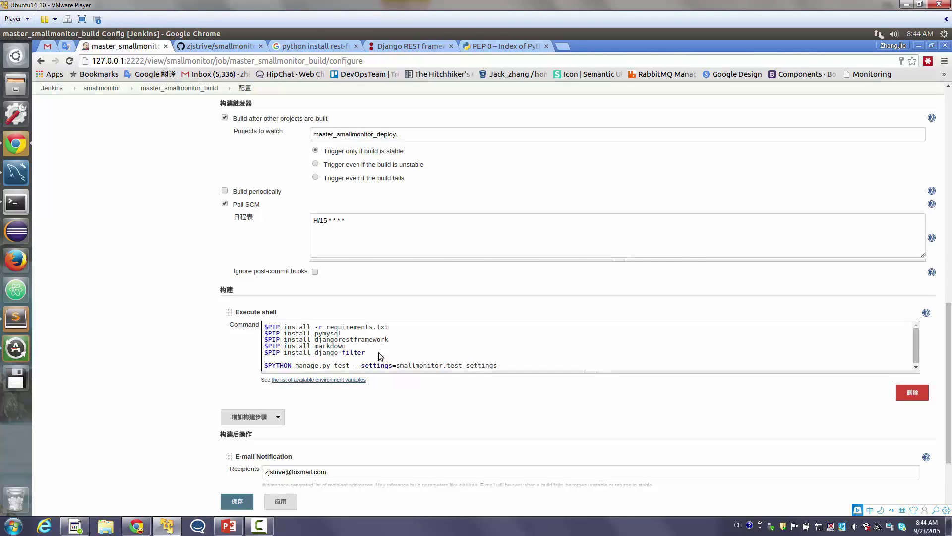
{"action": "type", "text": "$PIP install jsonpickle"}
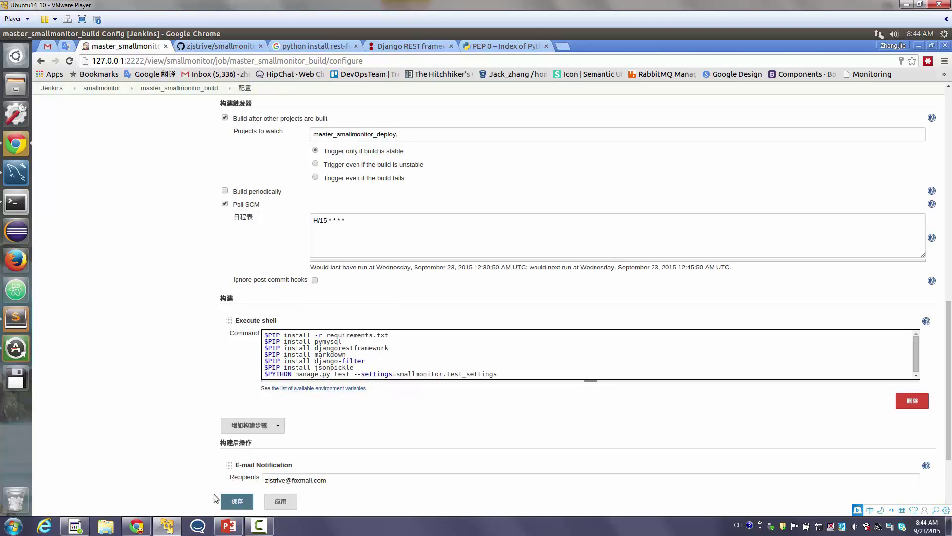
{"action": "left_click", "coordinate": [237, 501]}
{"action": "left_click", "coordinate": [74, 192]}
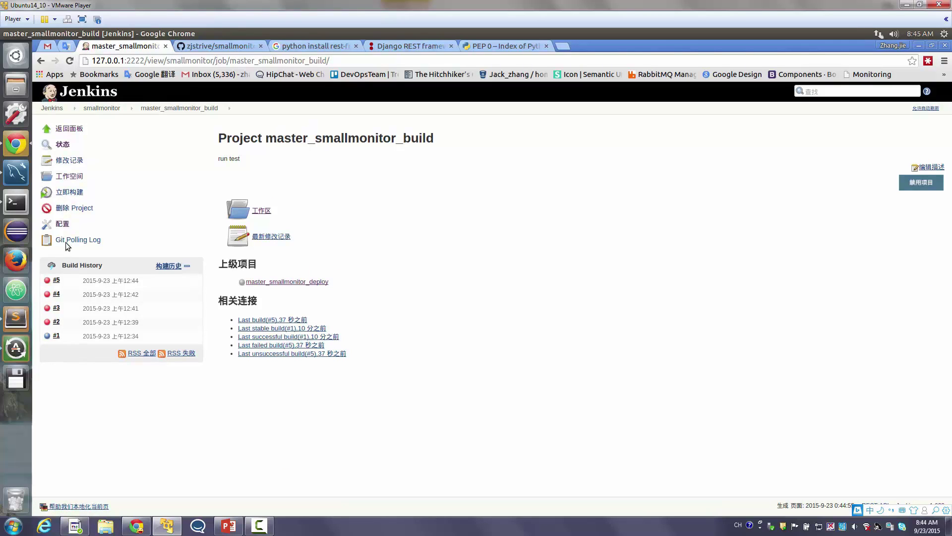
Review build #6's console log confirming jsonpickle installed and all 6 tests passed OK
{"action": "left_click", "coordinate": [48, 281]}
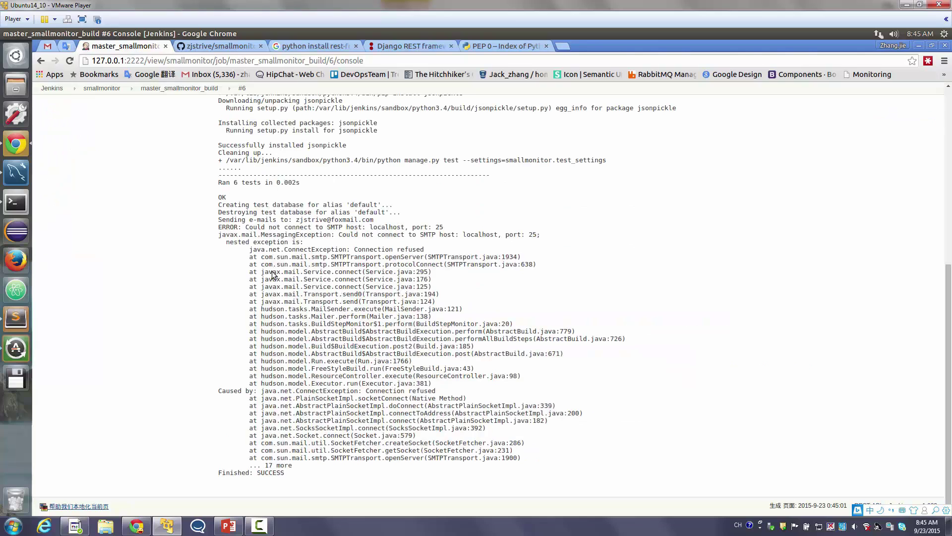
{"action": "scroll", "coordinate": [316, 406], "scroll_direction": "up", "scroll_amount": 2}
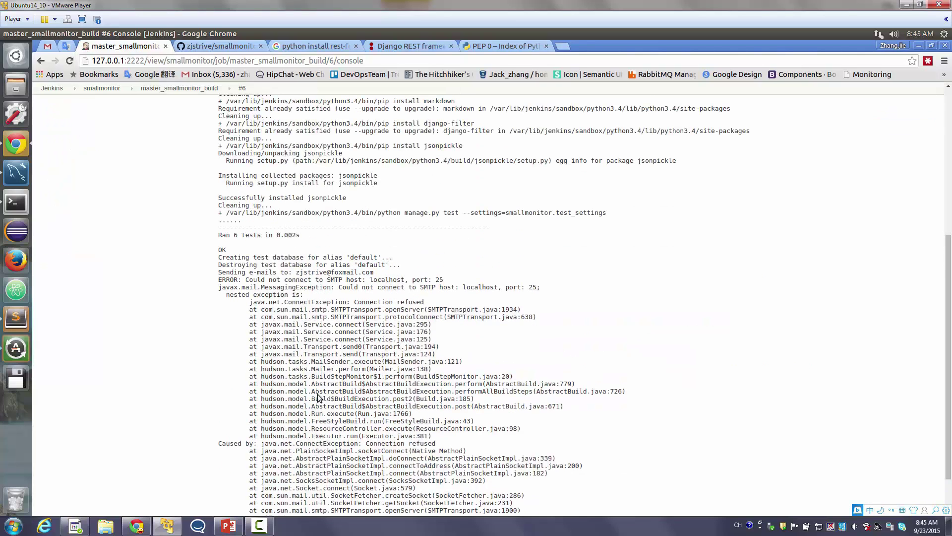
{"action": "left_click_drag", "start_coordinate": [284, 266], "coordinate": [392, 474]}
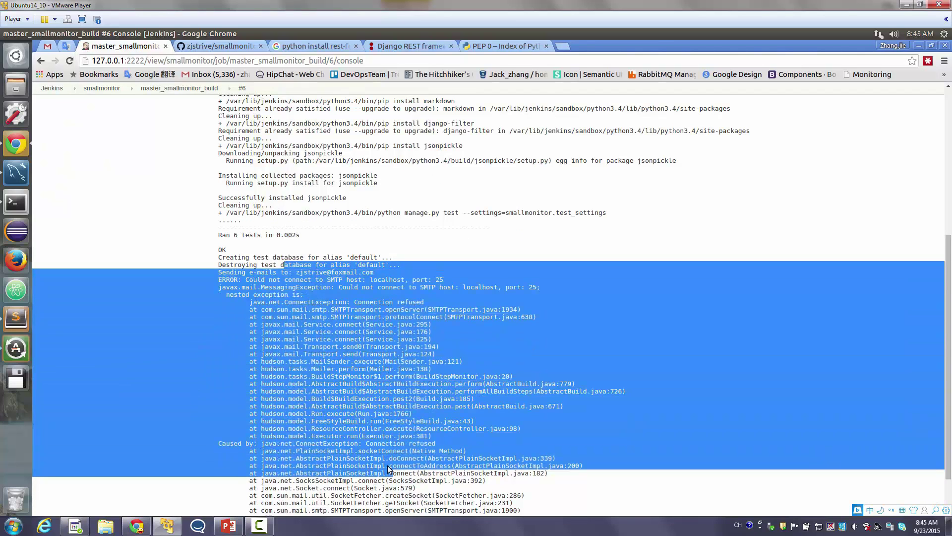
{"action": "left_click", "coordinate": [377, 460]}
{"action": "scroll", "coordinate": [296, 277], "scroll_direction": "up", "scroll_amount": 2}
{"action": "left_click_drag", "start_coordinate": [268, 176], "coordinate": [308, 305]}
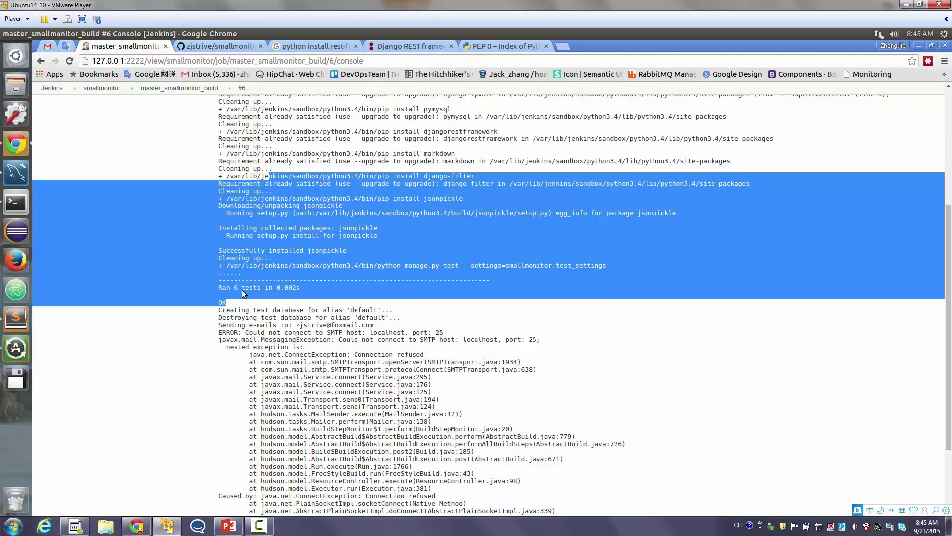
{"action": "double_click", "coordinate": [243, 291]}
{"action": "left_click", "coordinate": [243, 290]}
{"action": "triple_click", "coordinate": [228, 303]}
{"action": "scroll", "coordinate": [228, 297], "scroll_direction": "up", "scroll_amount": 8}
{"action": "left_click", "coordinate": [90, 107]}
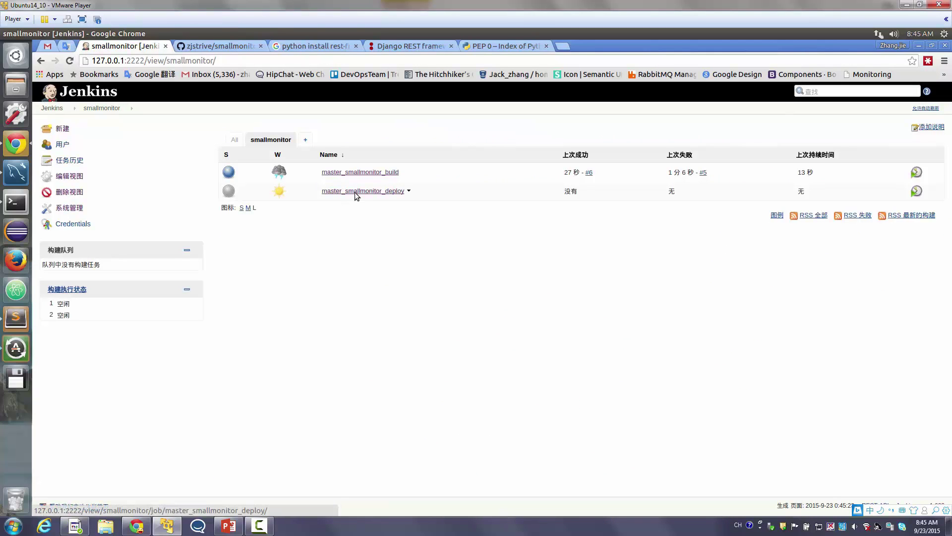
Open master_smallmonitor_build's project page, note its upstream deploy project, and open its configuration
{"action": "left_click", "coordinate": [355, 173]}
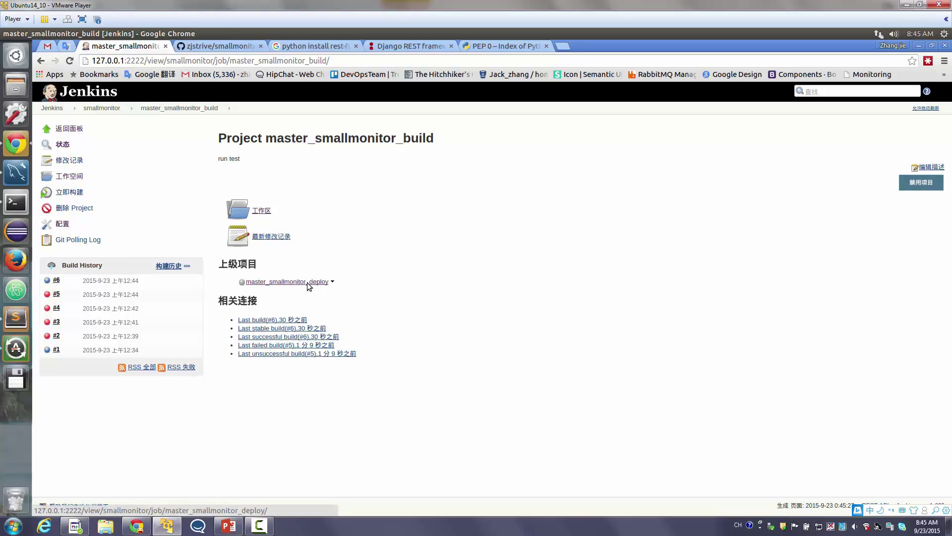
{"action": "triple_click", "coordinate": [377, 281]}
{"action": "left_click", "coordinate": [364, 140]}
{"action": "triple_click", "coordinate": [364, 139]}
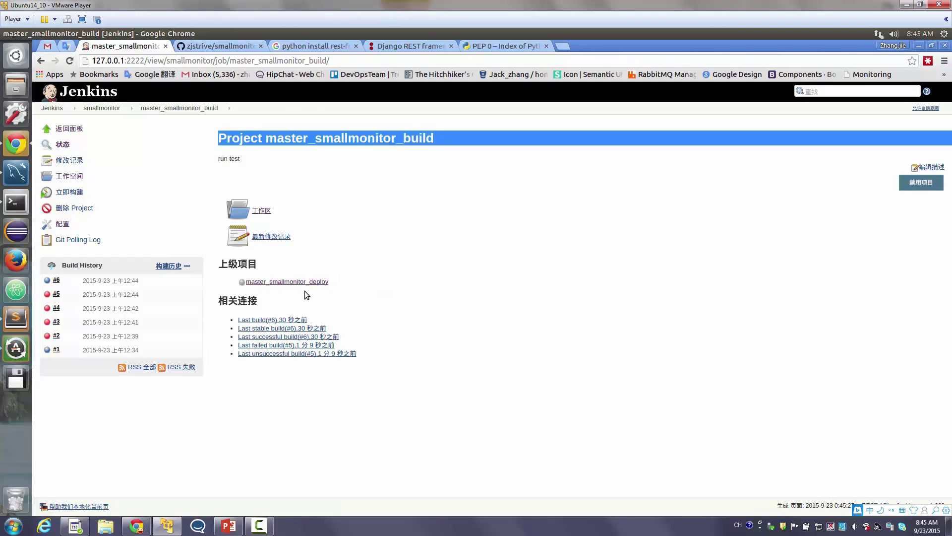
{"action": "left_click", "coordinate": [60, 224]}
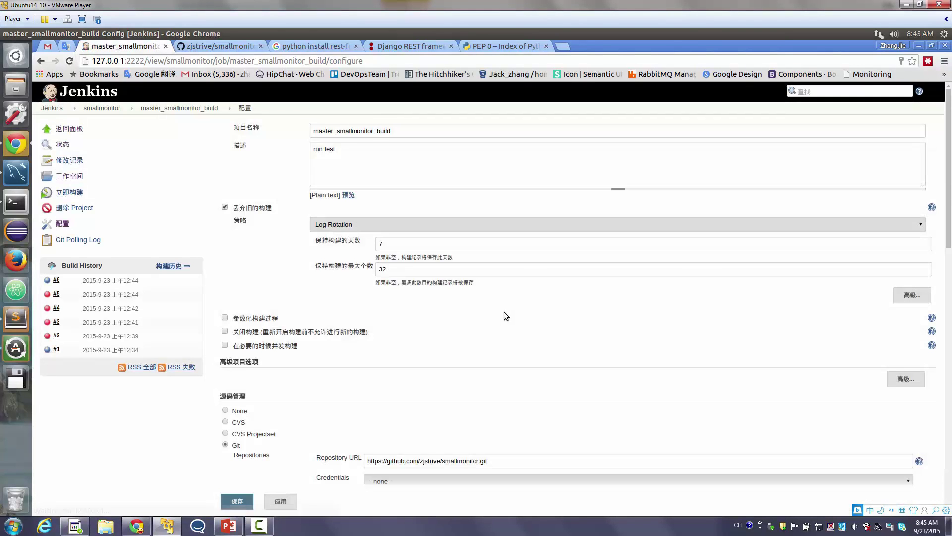
Remove the 'Build after other projects are built' trigger from master_smallmonitor_build, save, and open master_smallmonitor_deploy
{"action": "scroll", "coordinate": [496, 315], "scroll_direction": "down", "scroll_amount": 7}
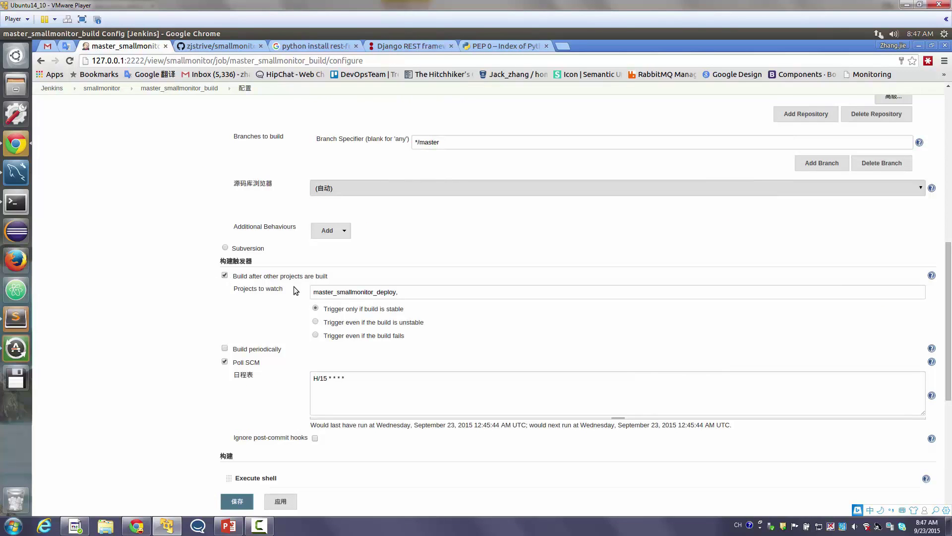
{"action": "left_click", "coordinate": [366, 293]}
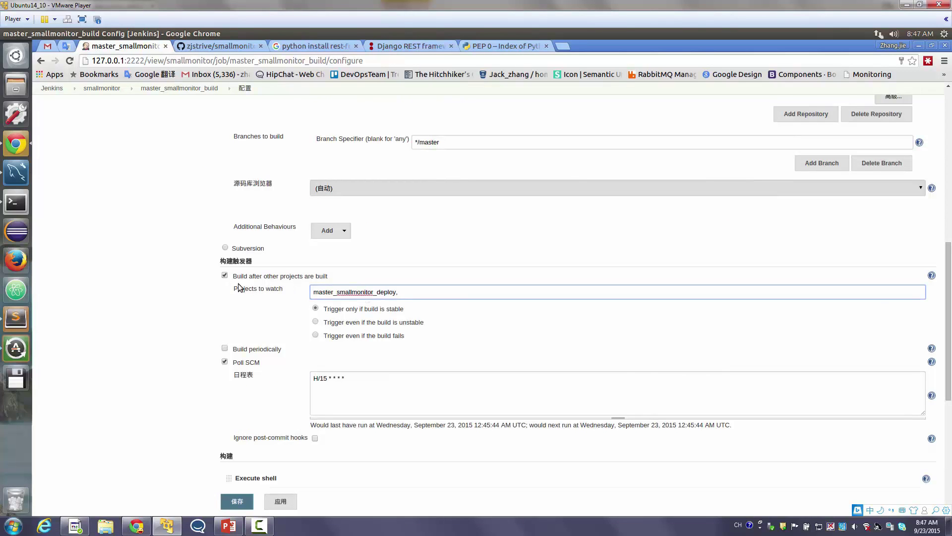
{"action": "left_click", "coordinate": [224, 277]}
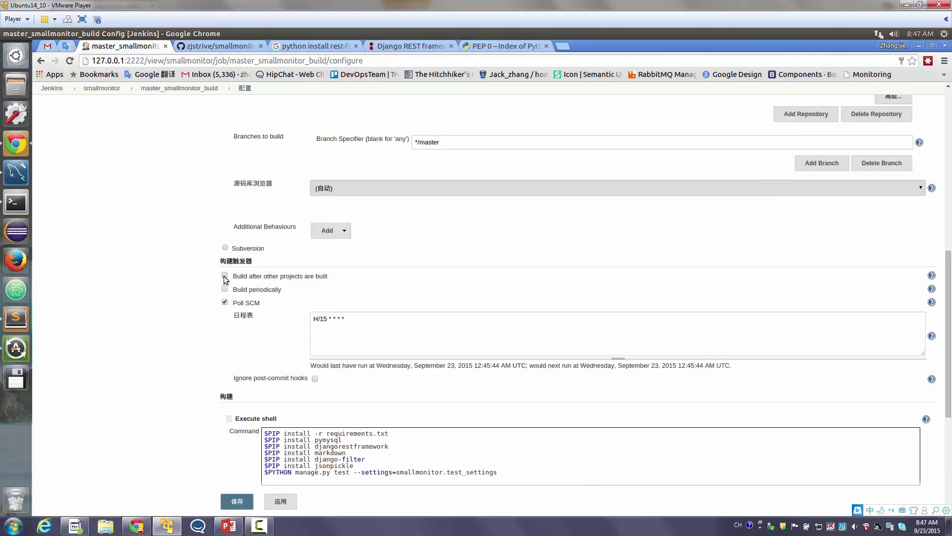
{"action": "scroll", "coordinate": [215, 292], "scroll_direction": "up", "scroll_amount": 6}
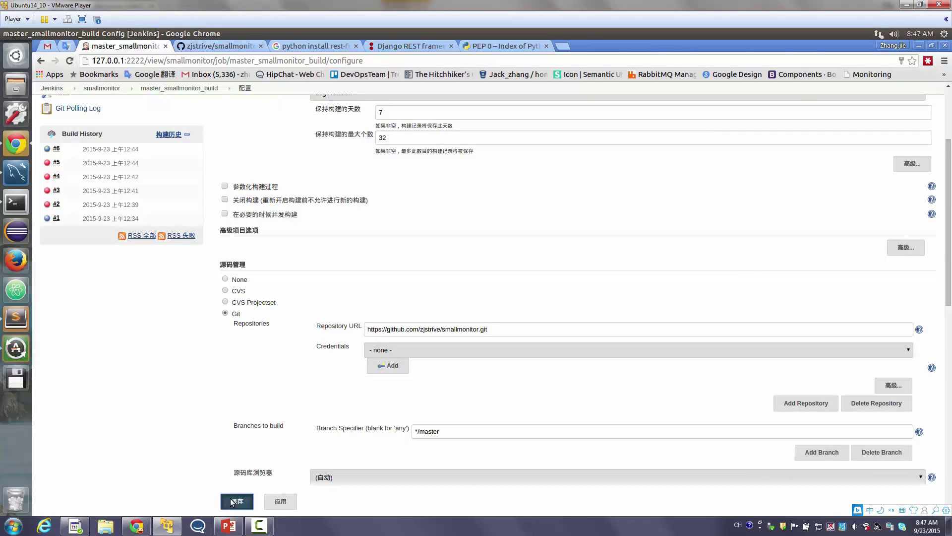
{"action": "left_click", "coordinate": [231, 501]}
{"action": "left_click", "coordinate": [113, 110]}
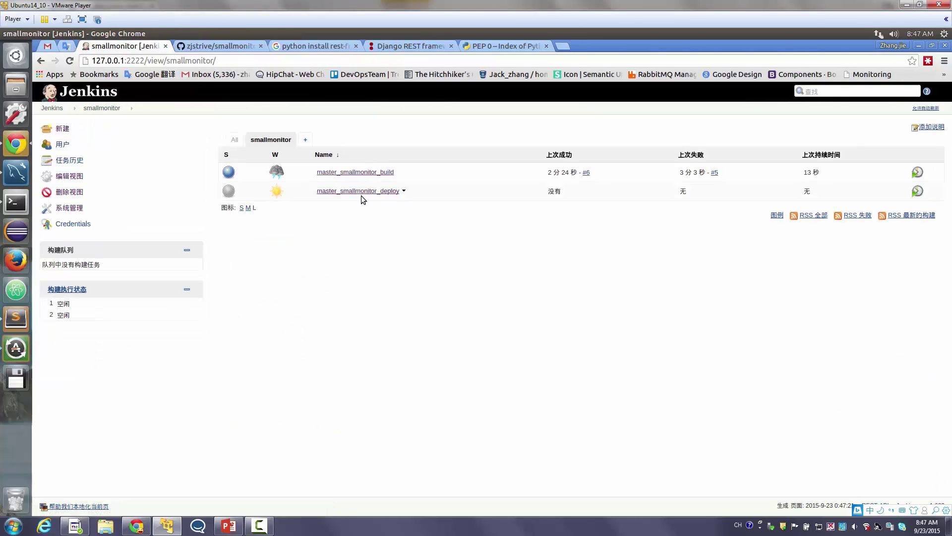
{"action": "left_click", "coordinate": [358, 190]}
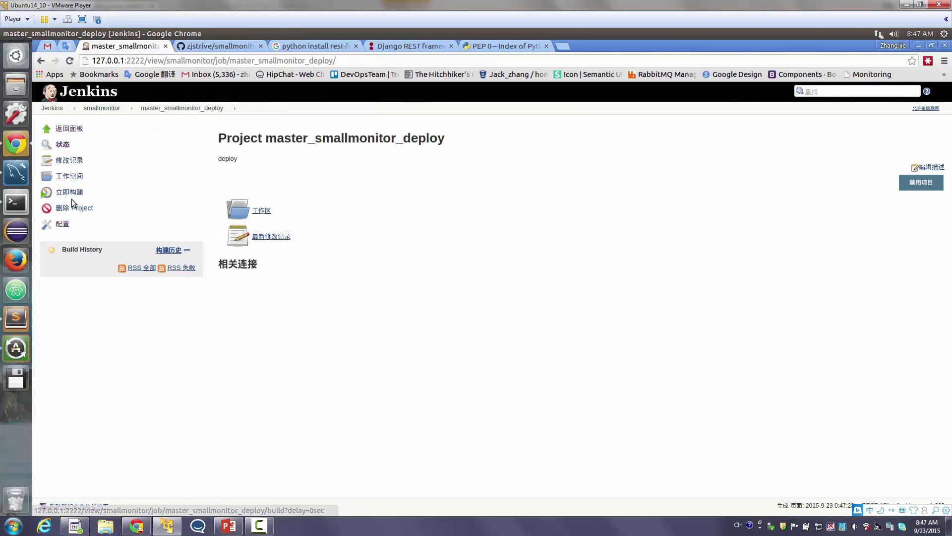
Open master_smallmonitor_deploy's configuration and select its repository URL
{"action": "left_click", "coordinate": [63, 226]}
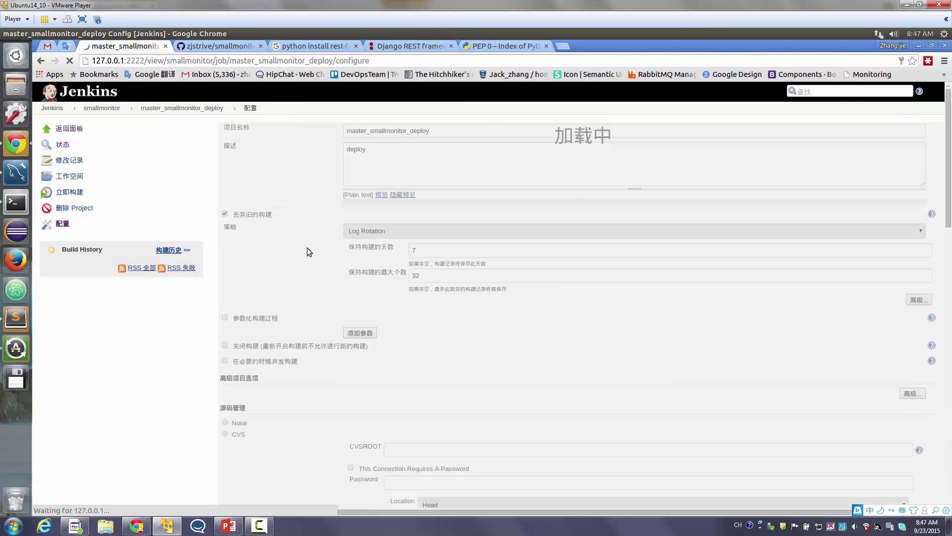
{"action": "scroll", "coordinate": [308, 248], "scroll_direction": "down", "scroll_amount": 5}
{"action": "left_click", "coordinate": [432, 197]}
{"action": "triple_click", "coordinate": [433, 198]}
{"action": "scroll", "coordinate": [332, 326], "scroll_direction": "down", "scroll_amount": 3}
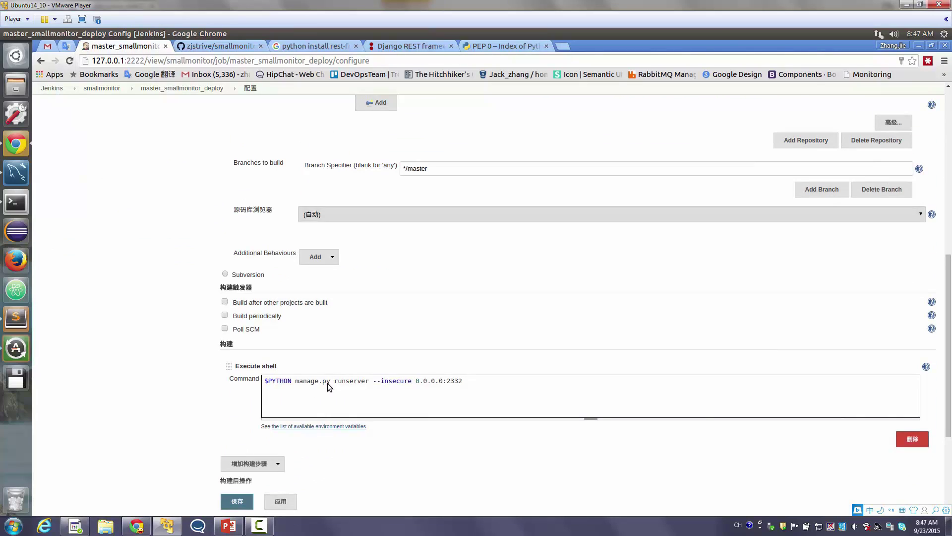
{"action": "scroll", "coordinate": [328, 383], "scroll_direction": "up", "scroll_amount": 3}
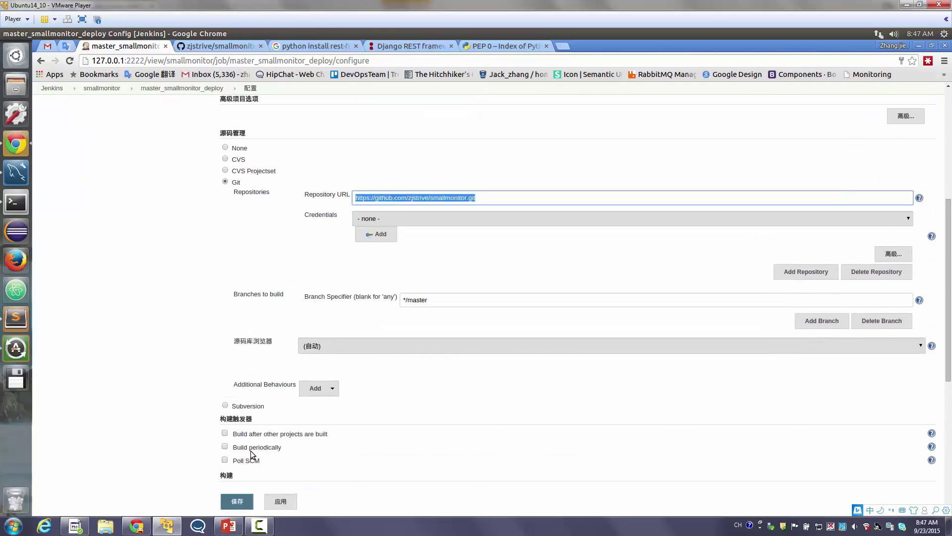
Make the deploy job build after master_smallmonitor_build, keeping the runserver command, and save
{"action": "left_click", "coordinate": [267, 433]}
{"action": "scroll", "coordinate": [270, 436], "scroll_direction": "down", "scroll_amount": 2}
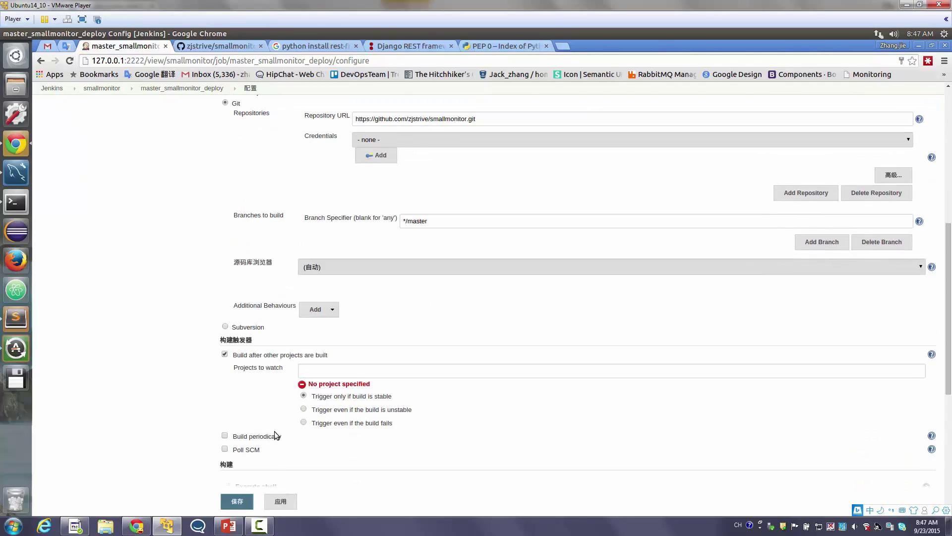
{"action": "left_click", "coordinate": [355, 370]}
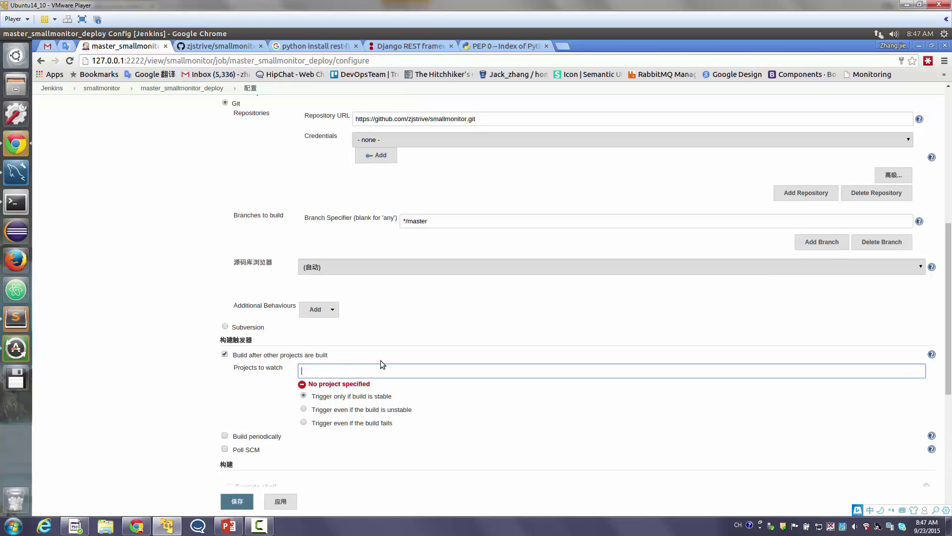
{"action": "type", "text": "ma"}
{"action": "key", "text": "Down"}
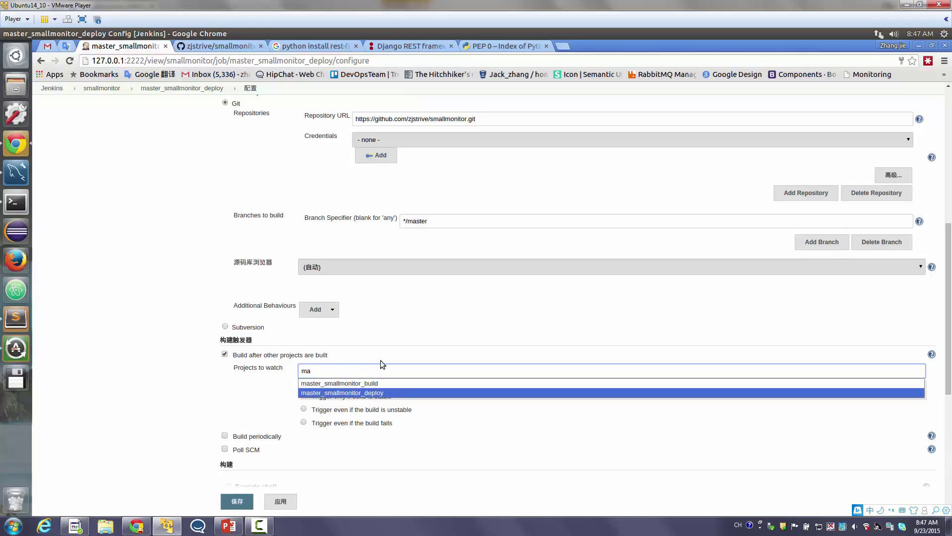
{"action": "key", "text": "Up"}
{"action": "key", "text": "Return"}
{"action": "scroll", "coordinate": [304, 408], "scroll_direction": "down", "scroll_amount": 3}
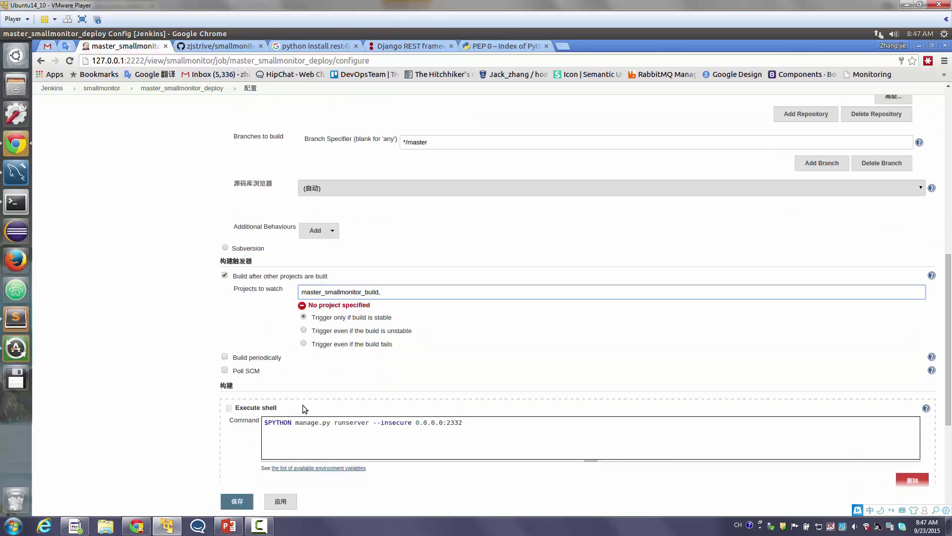
{"action": "left_click", "coordinate": [246, 501]}
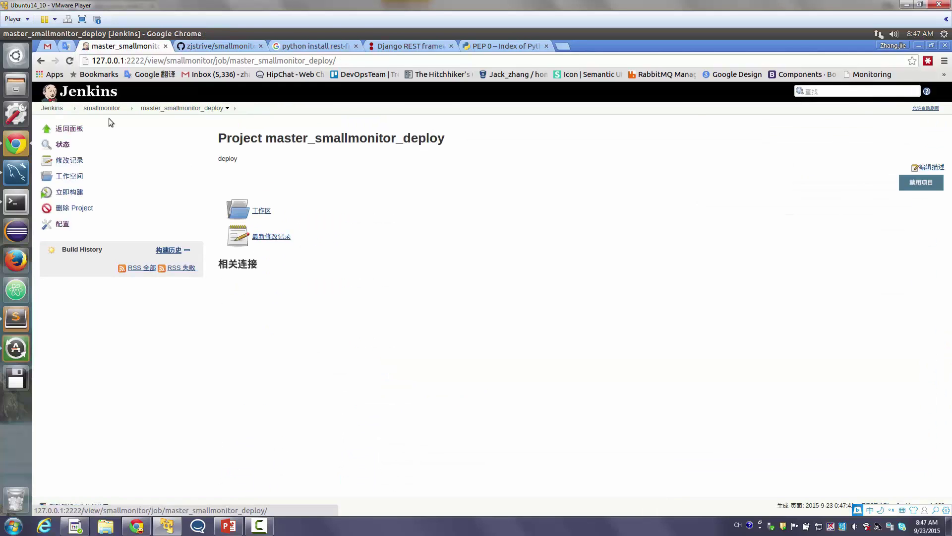
Confirm master_smallmonitor_deploy is downstream of master_smallmonitor_build, start build #7, and return to smallmonitor
{"action": "left_click", "coordinate": [102, 107]}
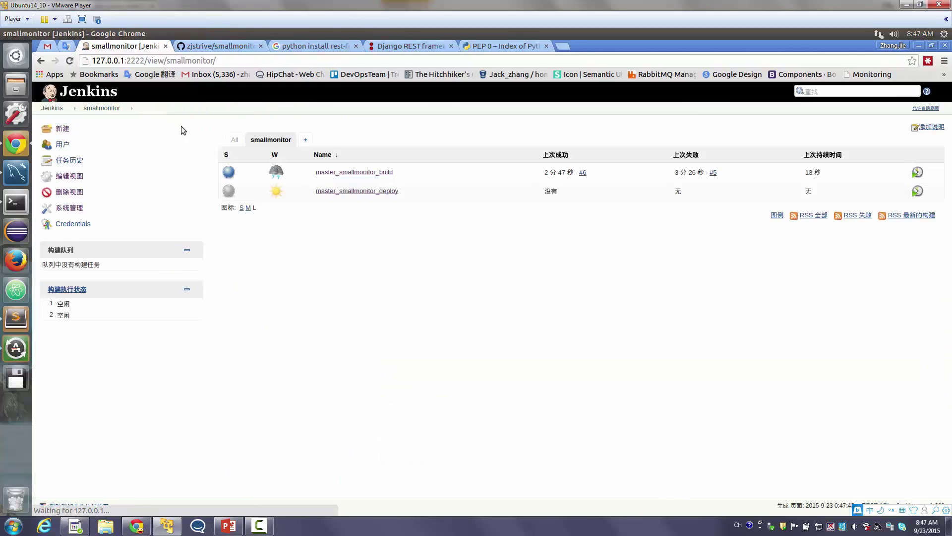
{"action": "left_click", "coordinate": [356, 171]}
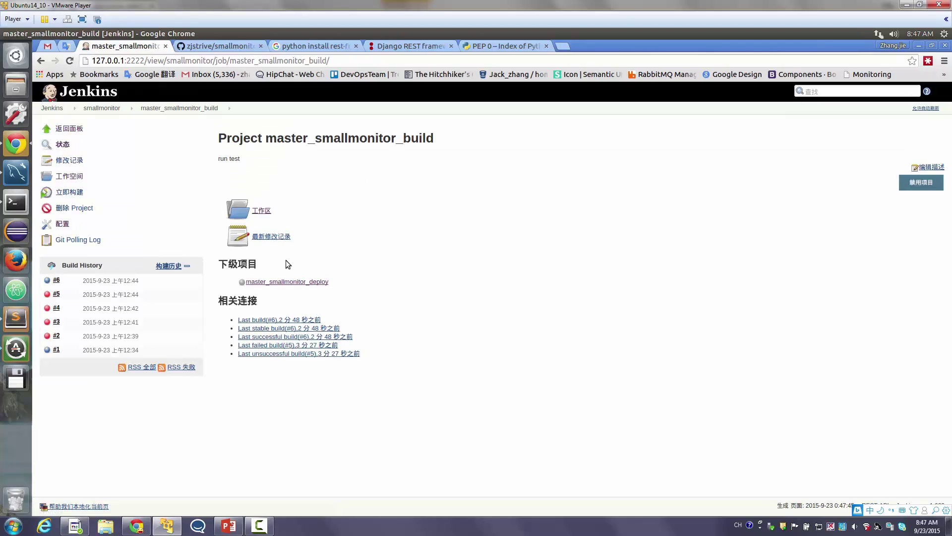
{"action": "left_click_drag", "start_coordinate": [361, 291], "coordinate": [258, 285]}
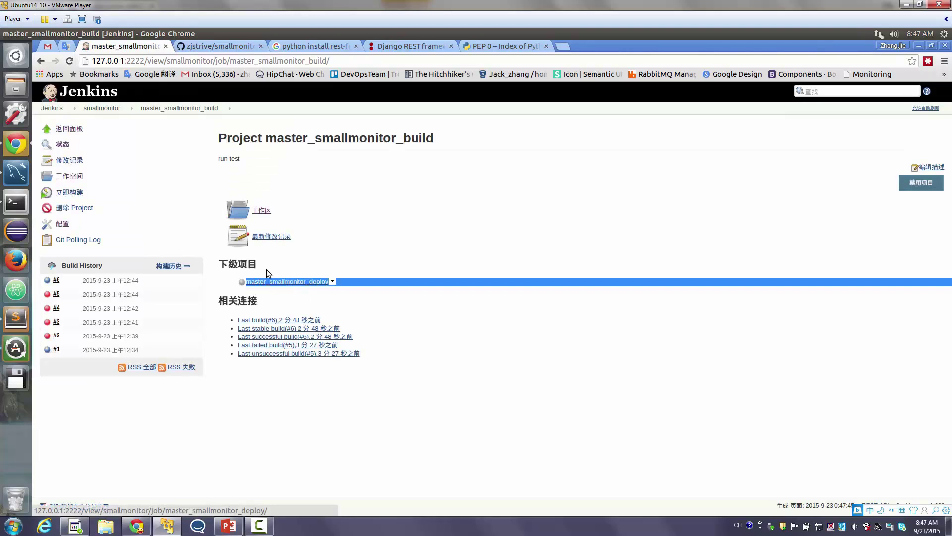
{"action": "left_click", "coordinate": [252, 278]}
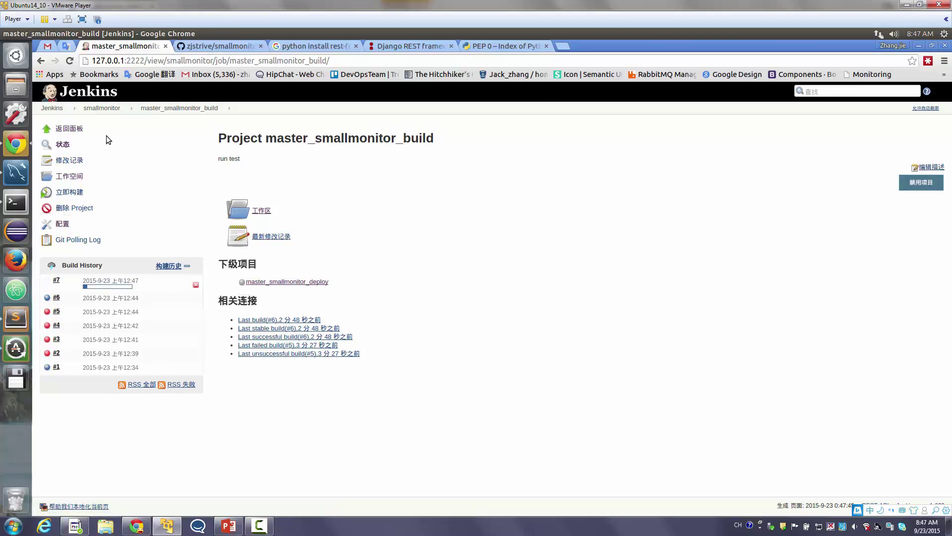
{"action": "left_click", "coordinate": [102, 108]}
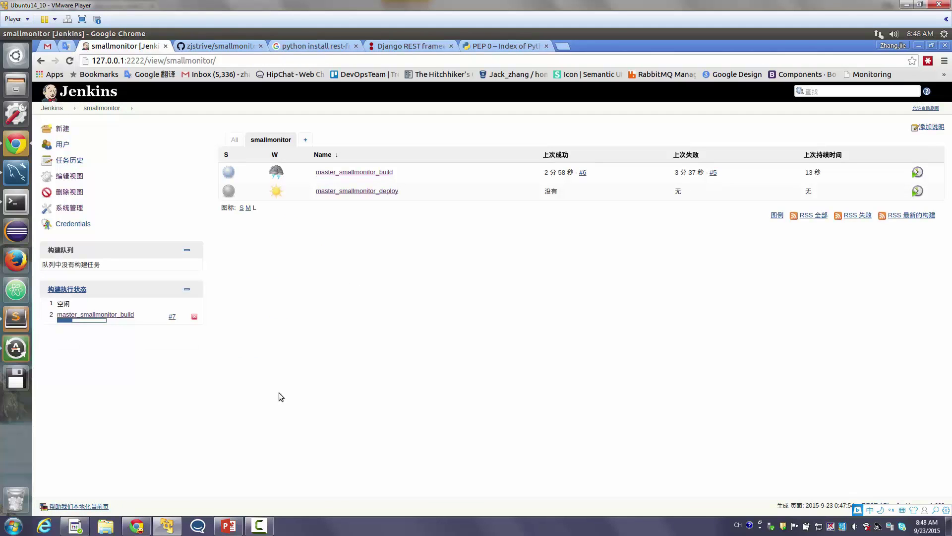
Refresh the smallmonitor view and open the master_smallmonitor_deploy job page
{"action": "mouse_move", "coordinate": [263, 530]}
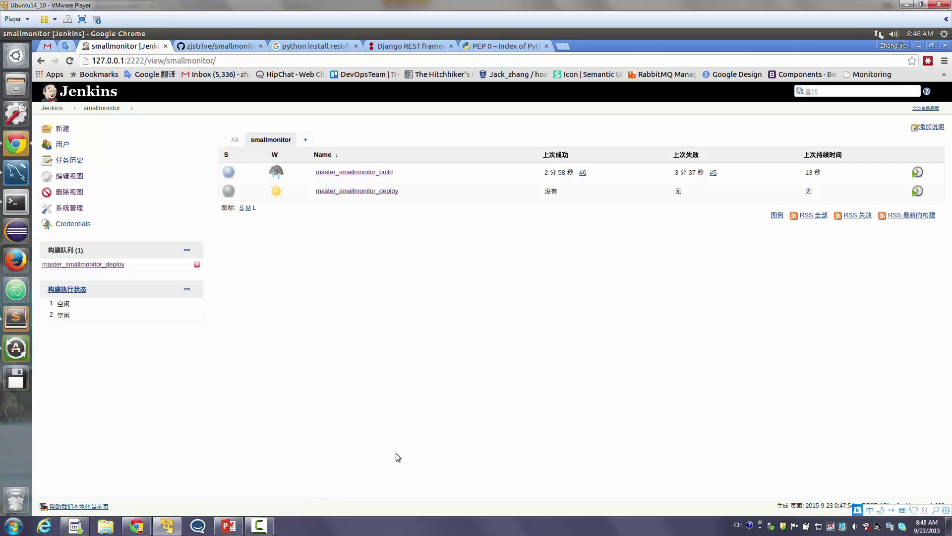
{"action": "left_click", "coordinate": [266, 526]}
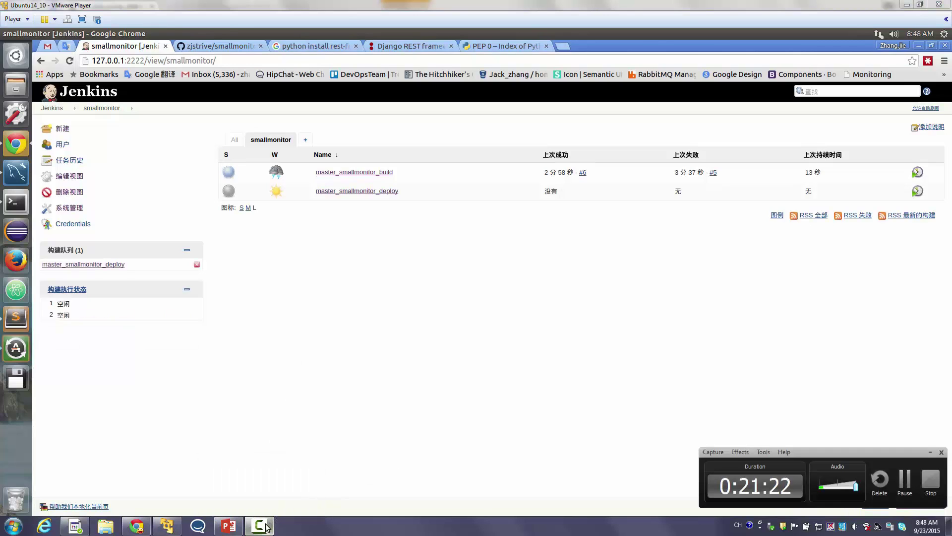
{"action": "left_click", "coordinate": [266, 527]}
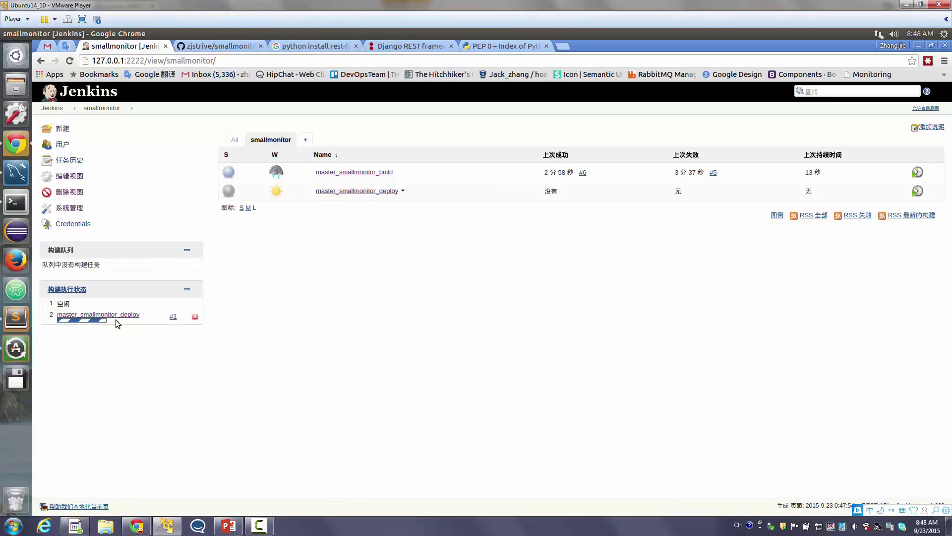
{"action": "left_click", "coordinate": [266, 141]}
{"action": "left_click", "coordinate": [355, 191]}
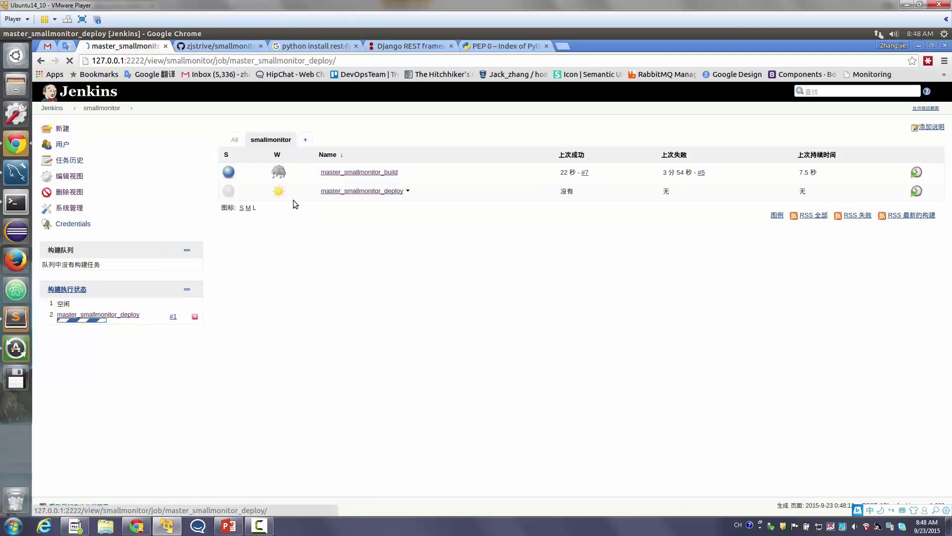
Read deploy build #1's console output running the server on 0.0.0.0:2332, then return to smallmonitor
{"action": "left_click", "coordinate": [127, 270]}
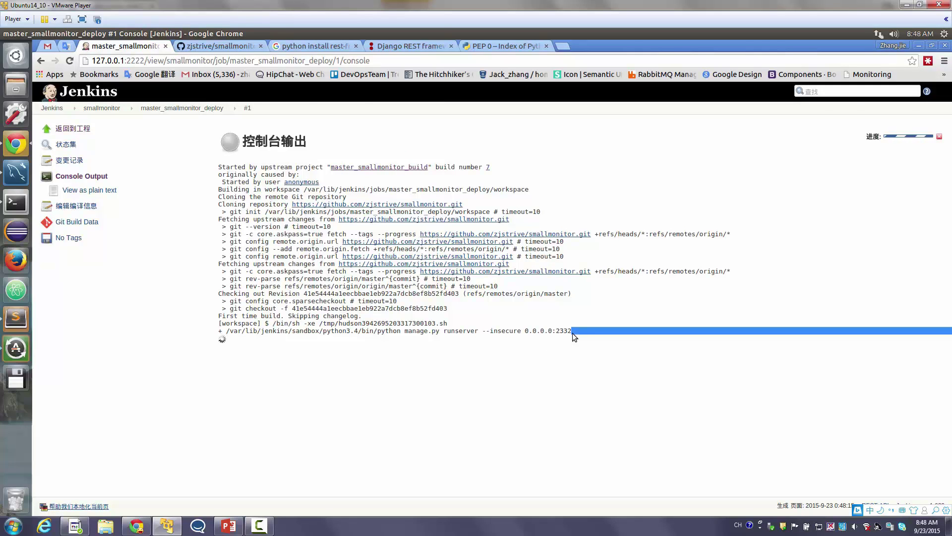
{"action": "triple_click", "coordinate": [554, 333]}
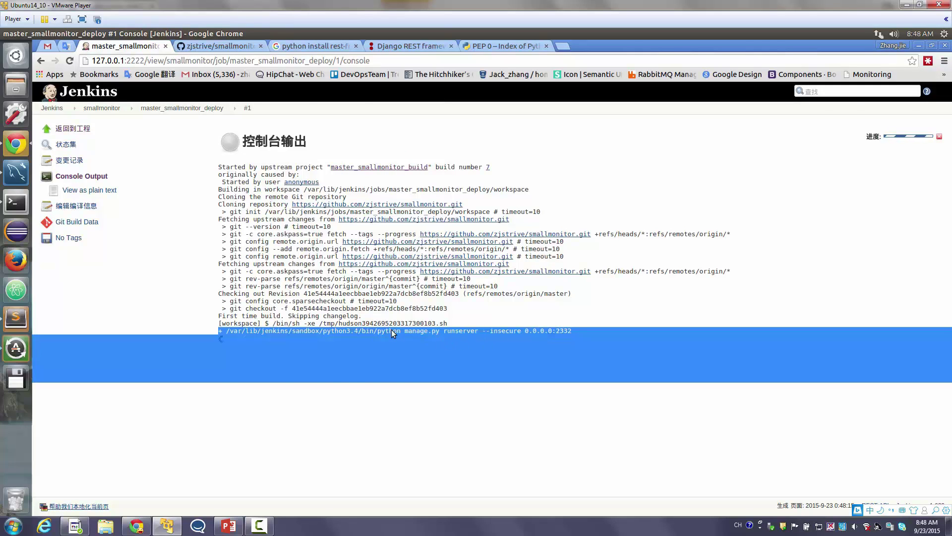
{"action": "double_click", "coordinate": [389, 330]}
{"action": "left_click", "coordinate": [272, 350]}
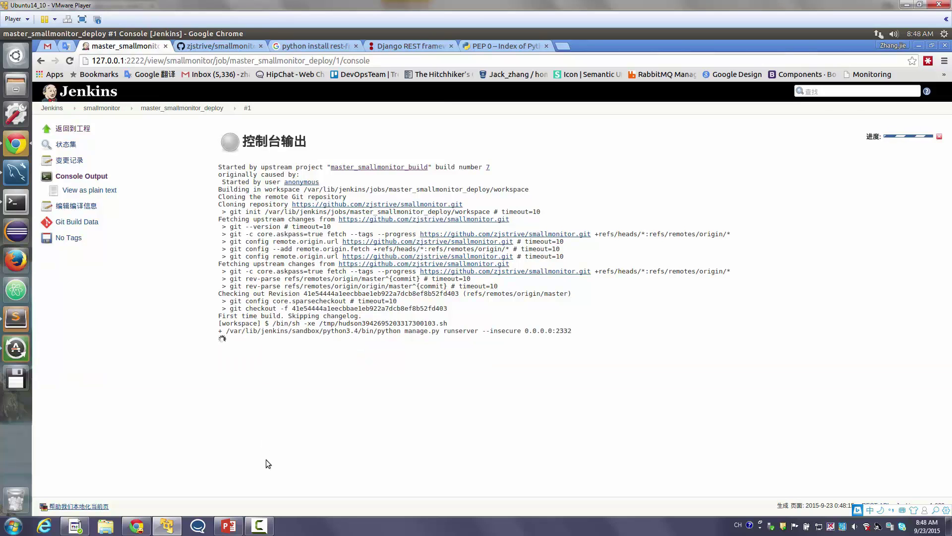
{"action": "left_click_drag", "start_coordinate": [267, 461], "coordinate": [327, 442]}
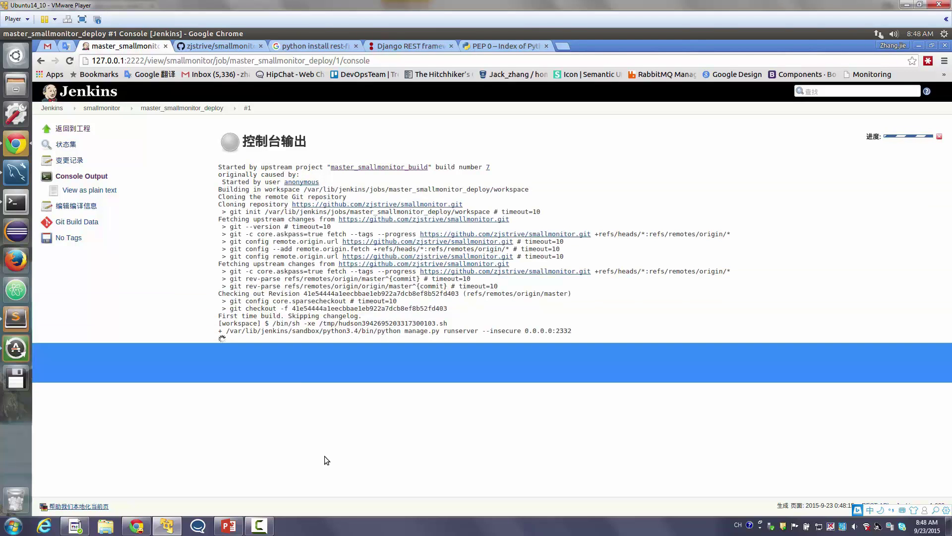
{"action": "left_click", "coordinate": [329, 457]}
{"action": "left_click", "coordinate": [87, 106]}
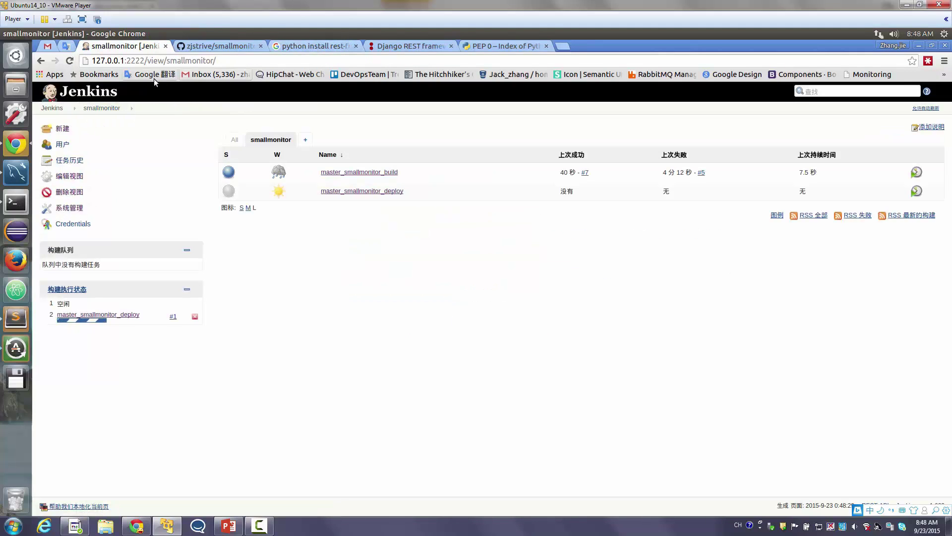
Reload the smallmonitor view, then visit the dashboard and the master_smallmonitor_deploy page
{"action": "double_click", "coordinate": [136, 62]}
{"action": "key", "text": "Return"}
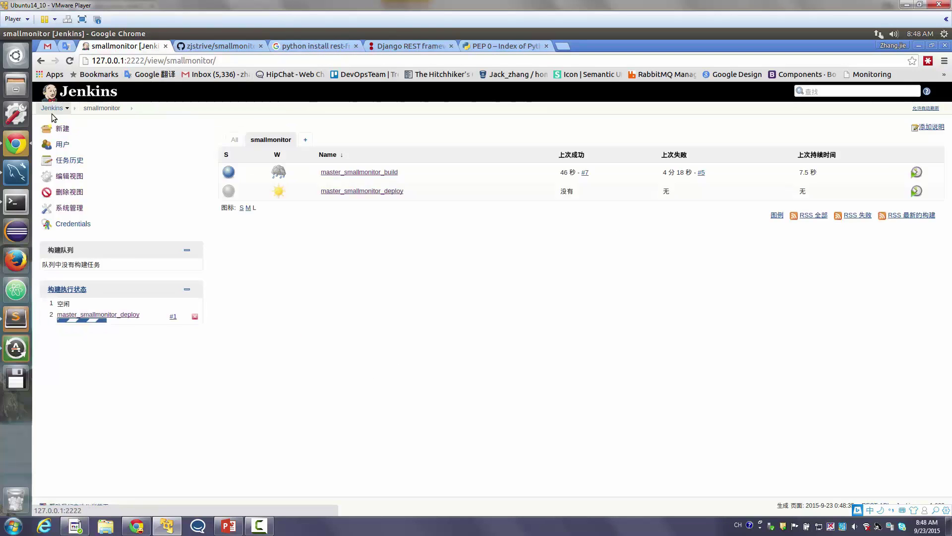
{"action": "left_click", "coordinate": [52, 113]}
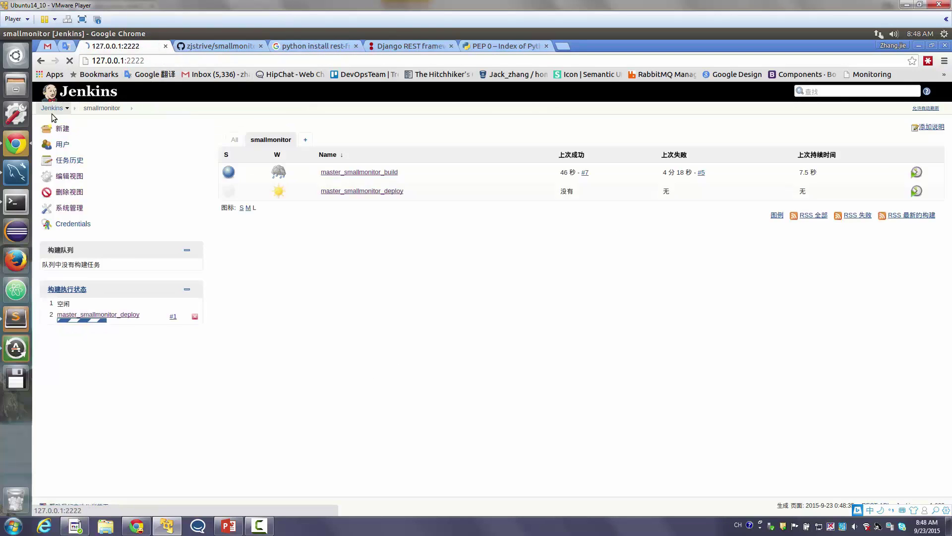
{"action": "left_click", "coordinate": [372, 193]}
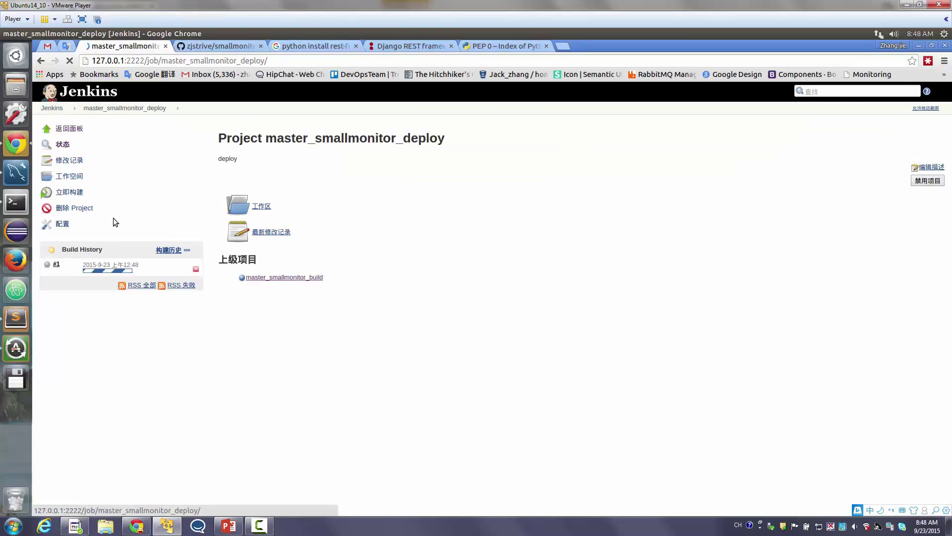
{"action": "left_click", "coordinate": [58, 114]}
Review the dashboard's job table, then start a New Item from the smallmonitor view
{"action": "left_click_drag", "start_coordinate": [462, 172], "coordinate": [256, 172]}
{"action": "left_click_drag", "start_coordinate": [471, 193], "coordinate": [403, 301]}
{"action": "triple_click", "coordinate": [410, 299]}
{"action": "triple_click", "coordinate": [411, 299]}
{"action": "left_click", "coordinate": [411, 299]}
{"action": "triple_click", "coordinate": [341, 261]}
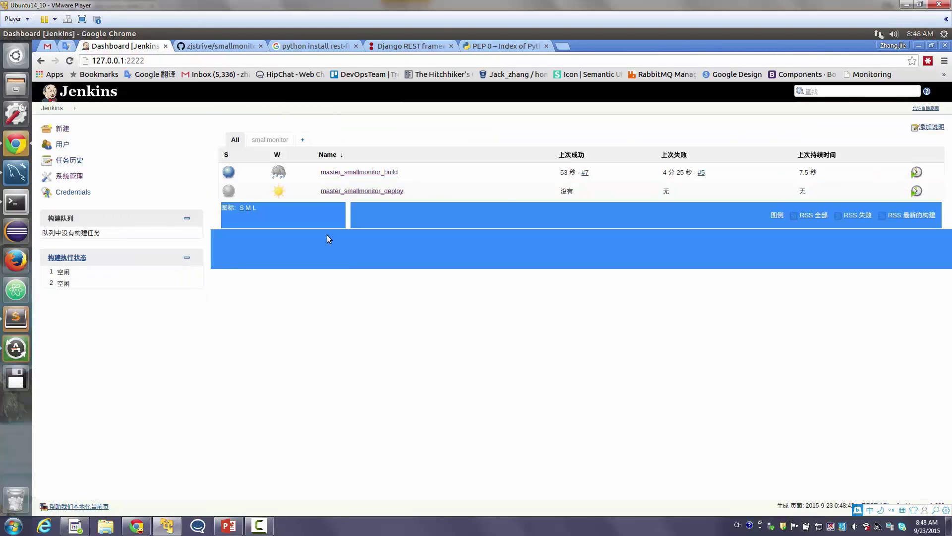
{"action": "left_click", "coordinate": [258, 142]}
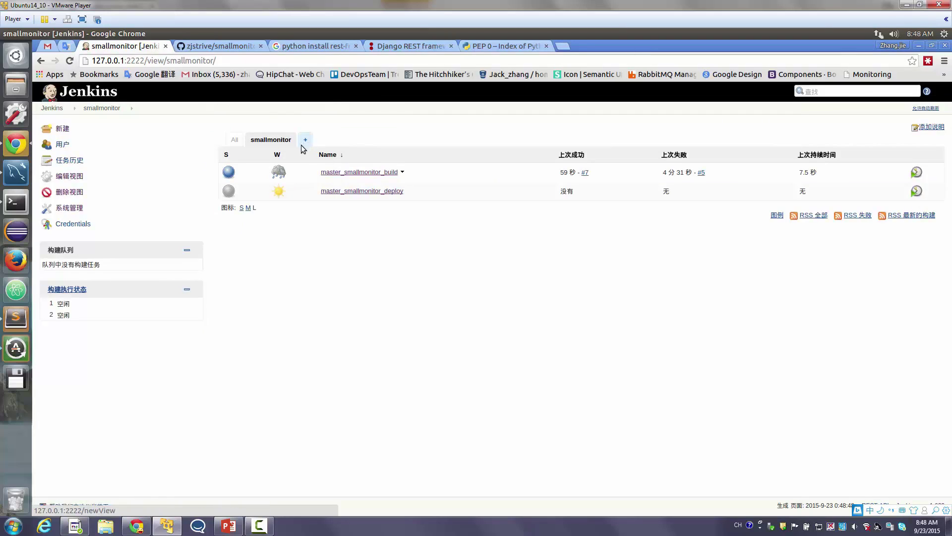
{"action": "left_click", "coordinate": [62, 128]}
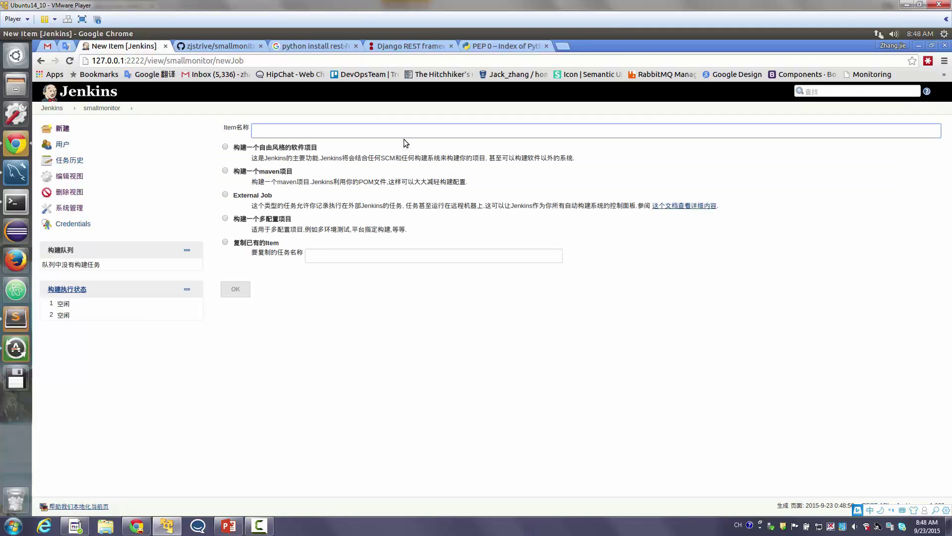
Create item fixbug_smallmonitor_build as a copy of master_smallmonitor_build
{"action": "left_click", "coordinate": [275, 132]}
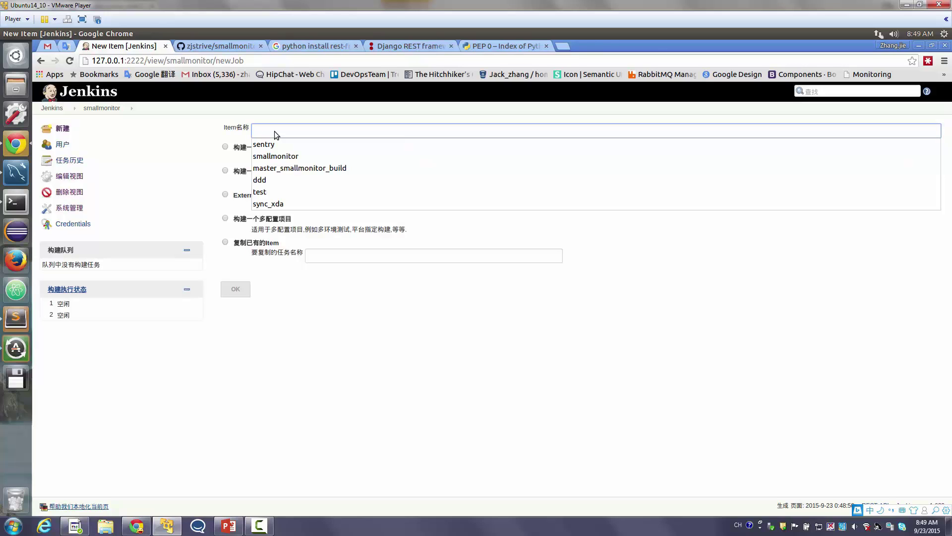
{"action": "type", "text": "fix"}
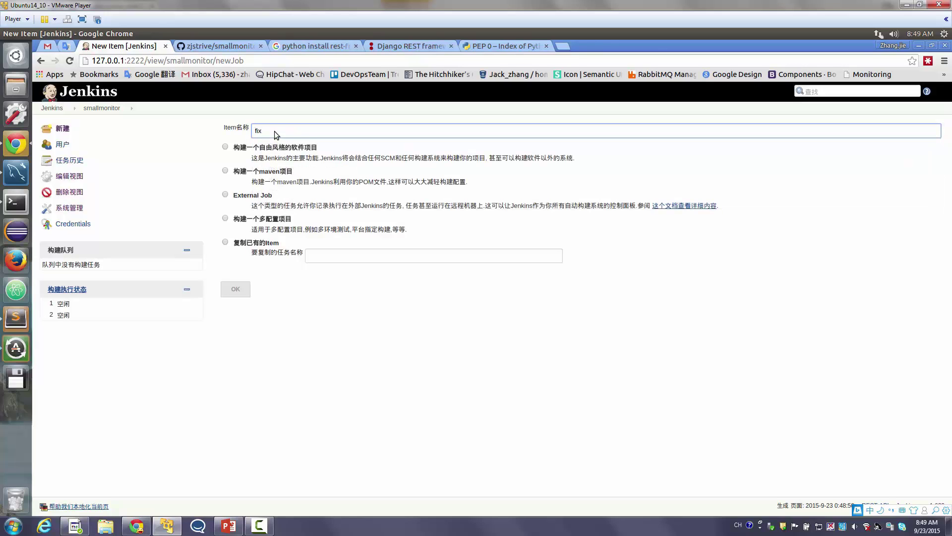
{"action": "type", "text": "bug_smallmonitor_build"}
{"action": "left_click", "coordinate": [256, 243]}
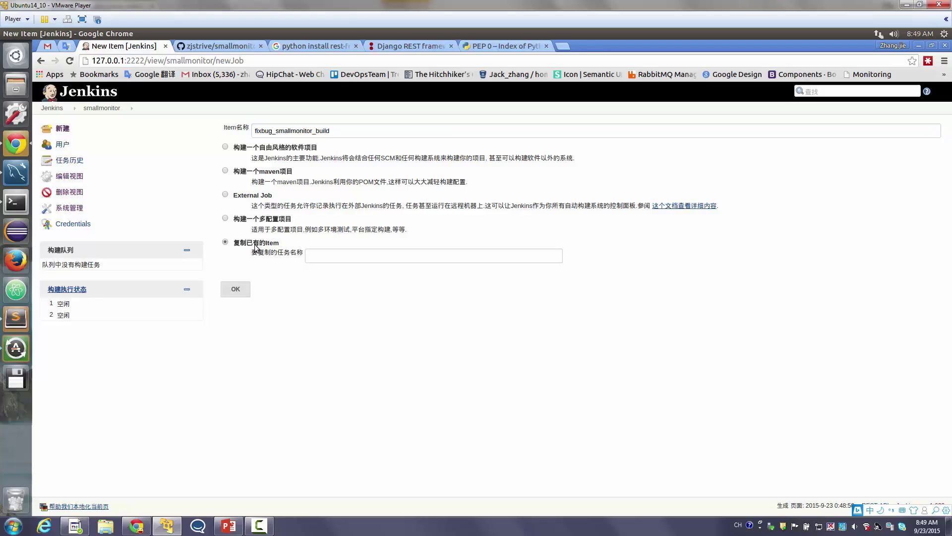
{"action": "left_click", "coordinate": [333, 254]}
{"action": "type", "text": "ma"}
{"action": "key", "text": "Return"}
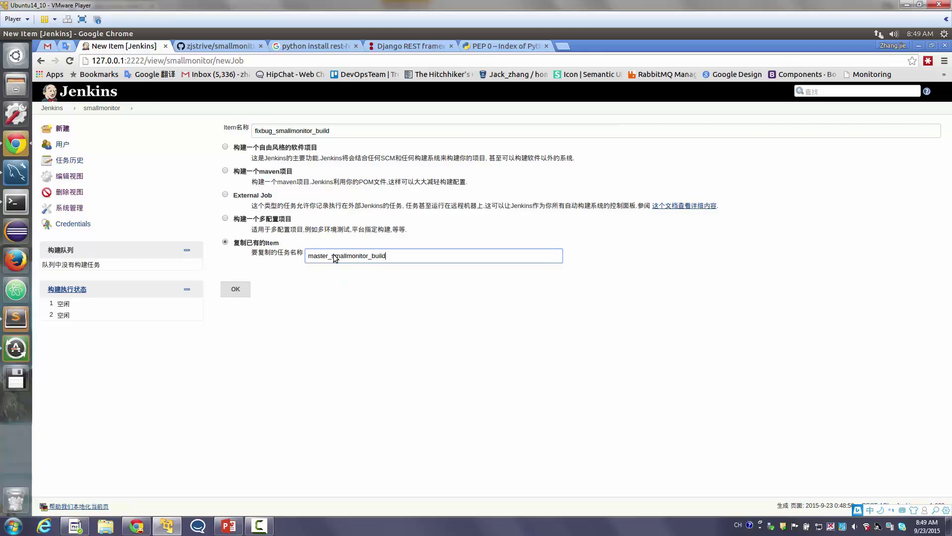
{"action": "left_click", "coordinate": [235, 288]}
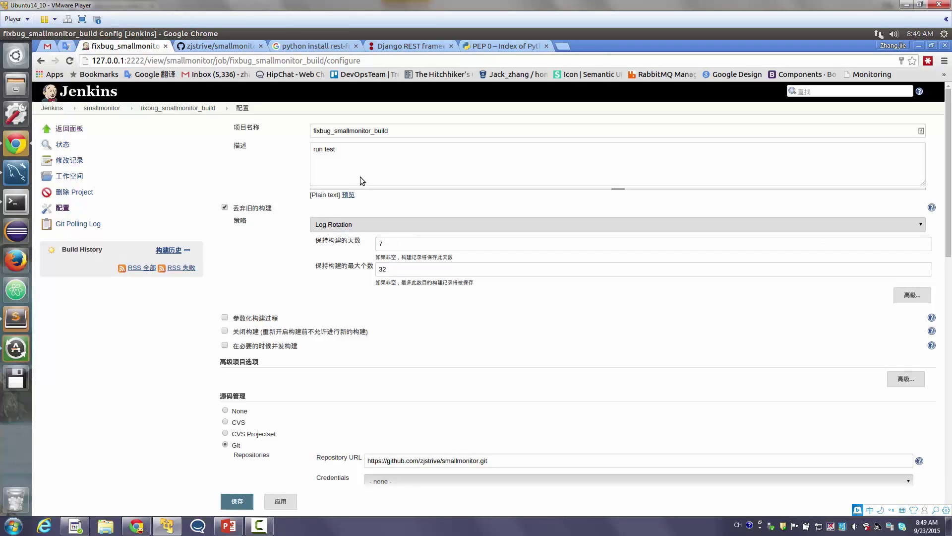
Review the copied 'run test' description and shell commands, then save the fixbug configuration
{"action": "triple_click", "coordinate": [360, 177]}
{"action": "scroll", "coordinate": [360, 177], "scroll_direction": "down", "scroll_amount": 5}
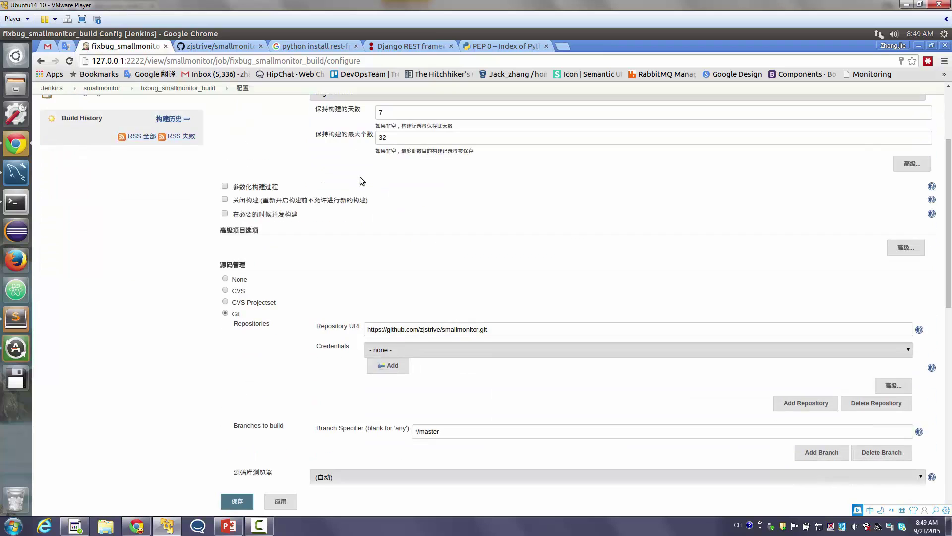
{"action": "scroll", "coordinate": [360, 176], "scroll_direction": "up", "scroll_amount": 5}
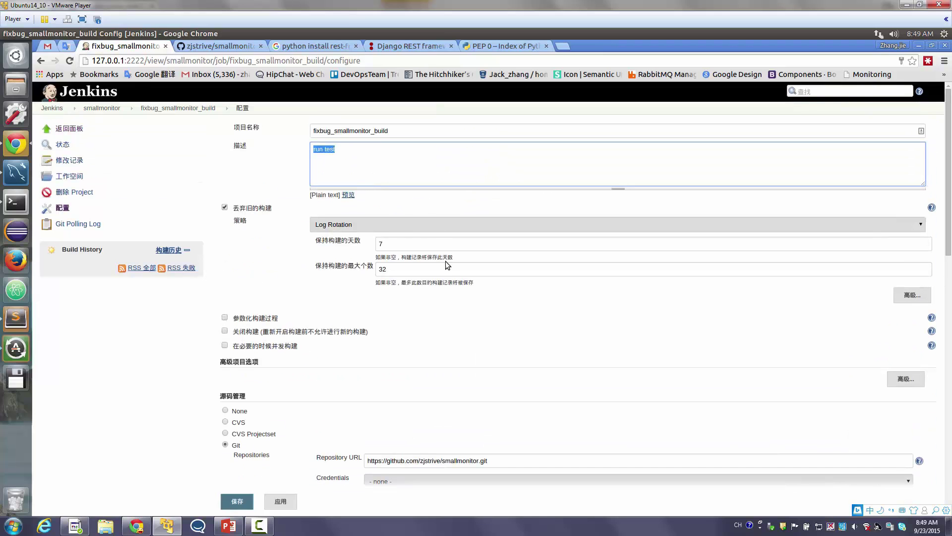
{"action": "scroll", "coordinate": [446, 255], "scroll_direction": "down", "scroll_amount": 20}
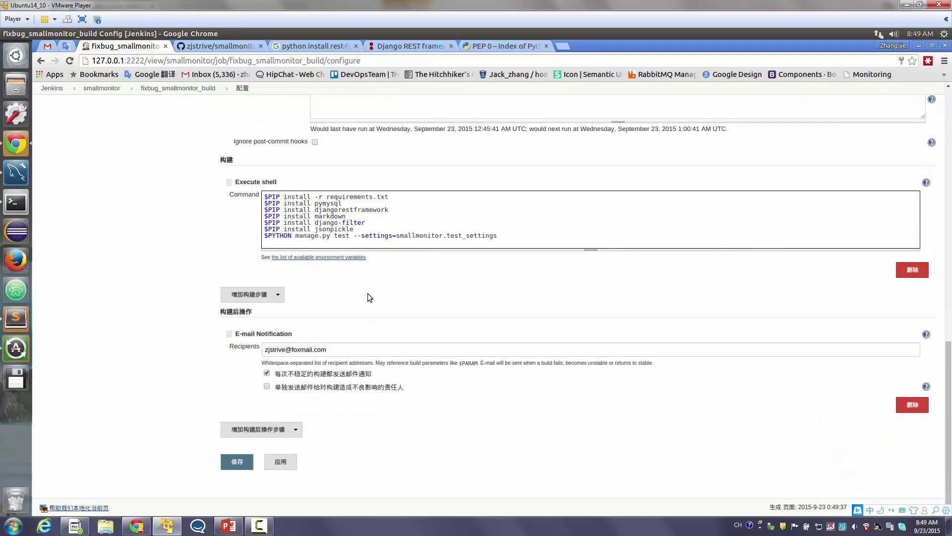
{"action": "triple_click", "coordinate": [392, 216]}
{"action": "left_click", "coordinate": [251, 457]}
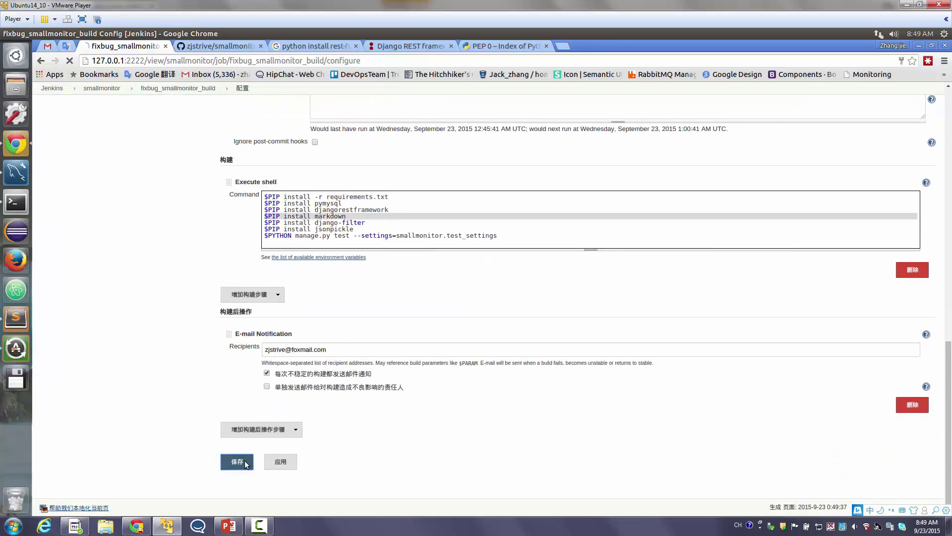